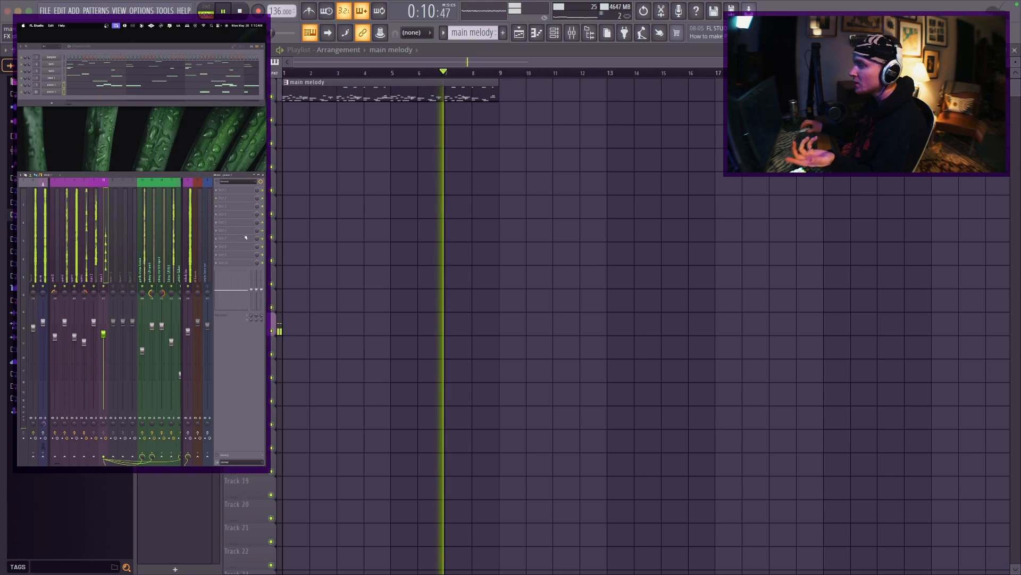
Load the ComebackKid delay into the first effect slot of the piano 2 mixer track
left_click(44, 424)
left_click(104, 266)
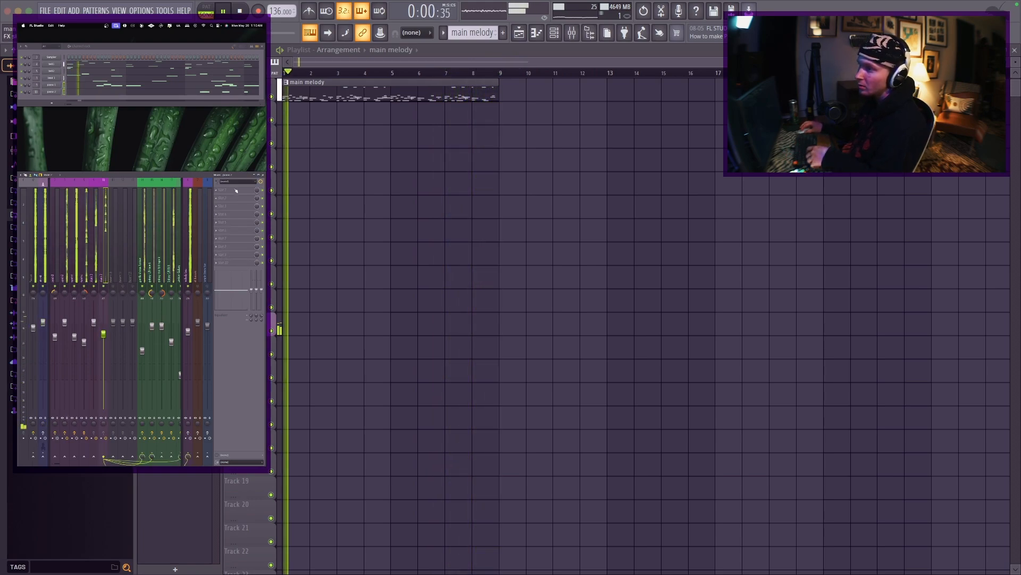
left_click(216, 190)
mouse_move(219, 195)
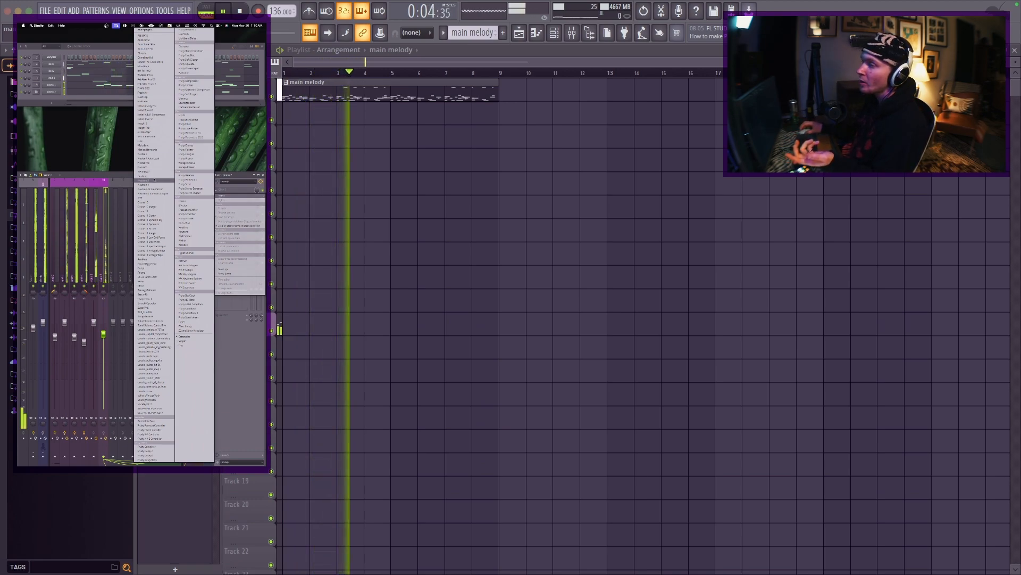
left_click(149, 66)
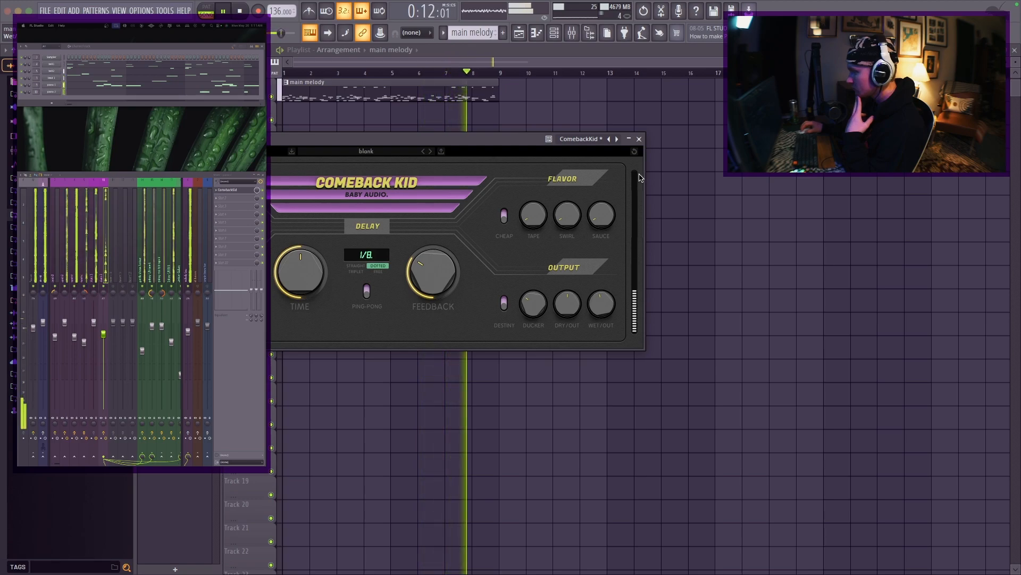
left_click(639, 138)
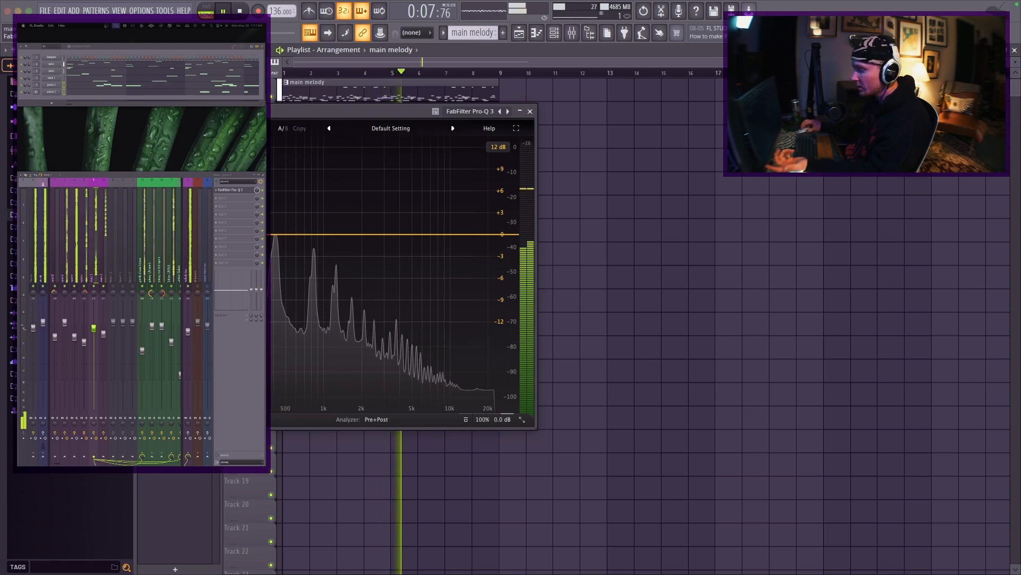
In FabFilter Pro-Q 3 on the track beside piano 2, roll off the lows, set band 2's Q to about 2.3 and reduce the highs
left_click_drag(114, 234, 219, 249)
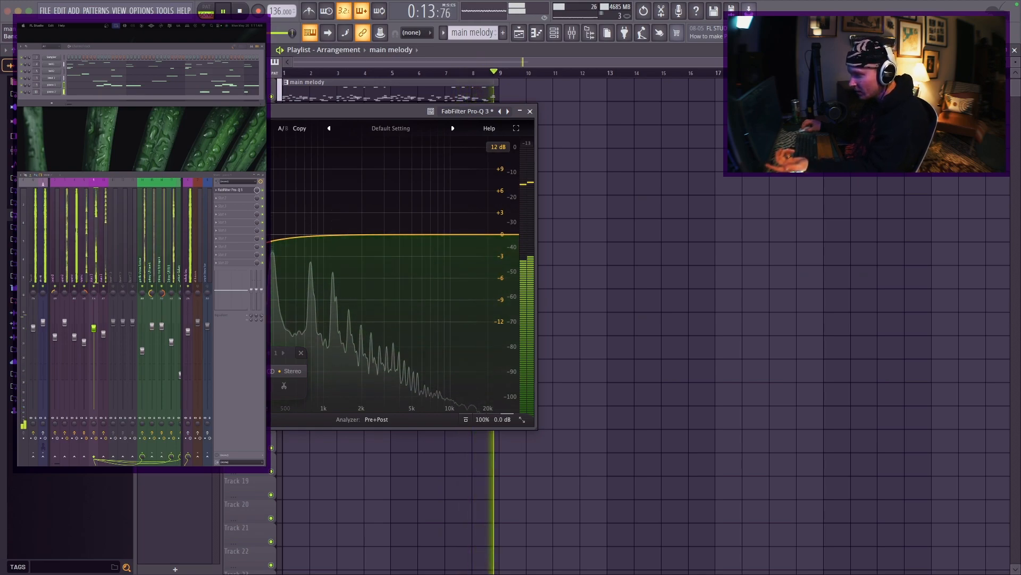
double_click(258, 266)
left_click_drag(259, 366, 306, 364)
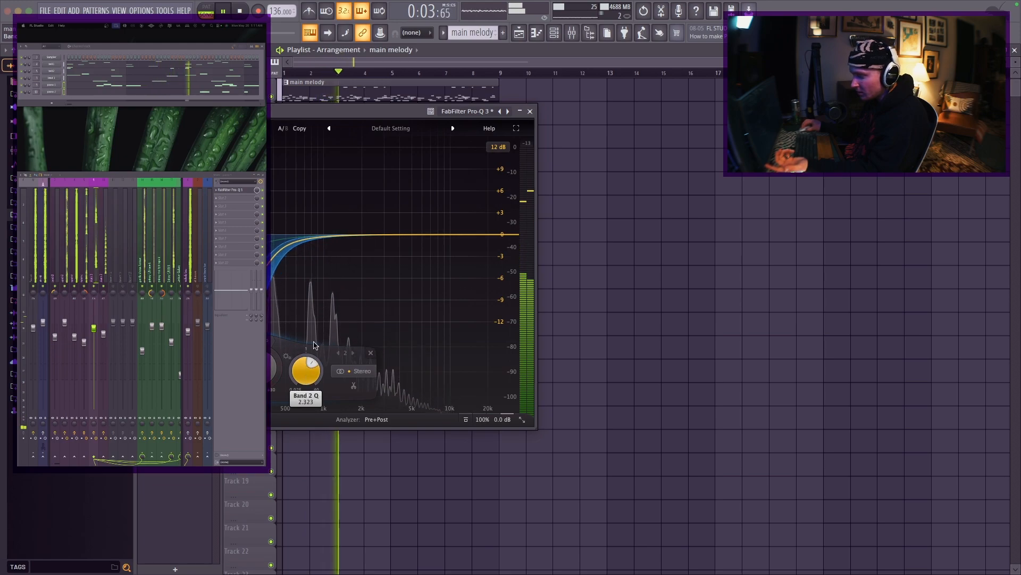
double_click(493, 234)
left_click_drag(493, 235, 434, 261)
left_click(530, 112)
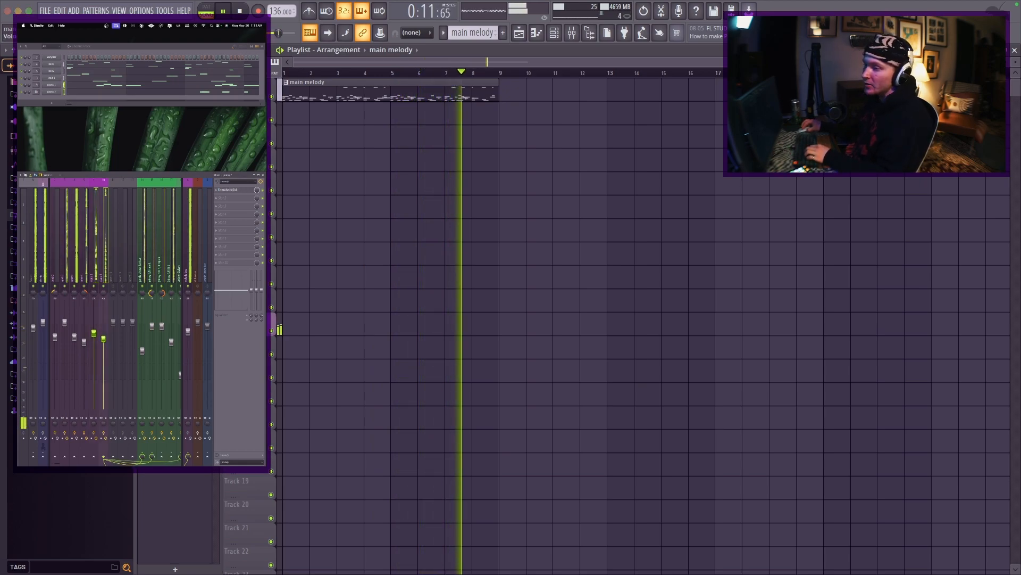
Load Efx REFRACT into the second effect slot of the piano 2 mixer track
key("space")
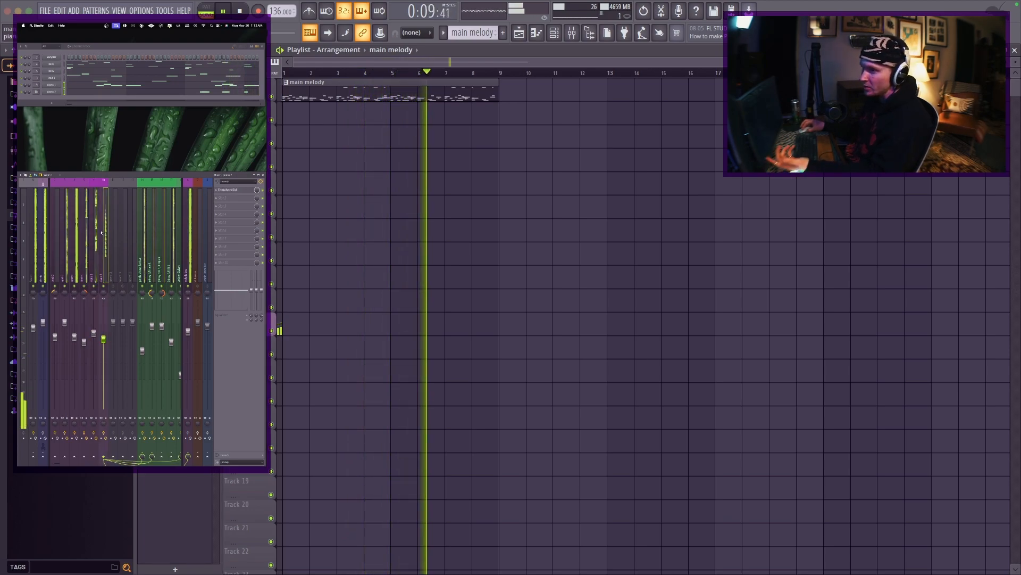
left_click(216, 198)
mouse_move(223, 204)
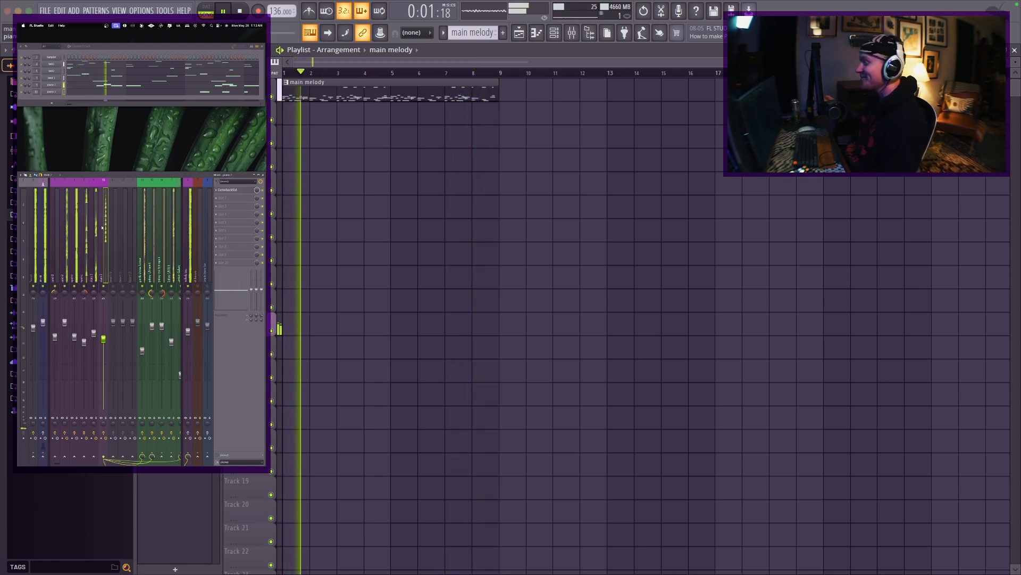
left_click(97, 254)
left_click(104, 249)
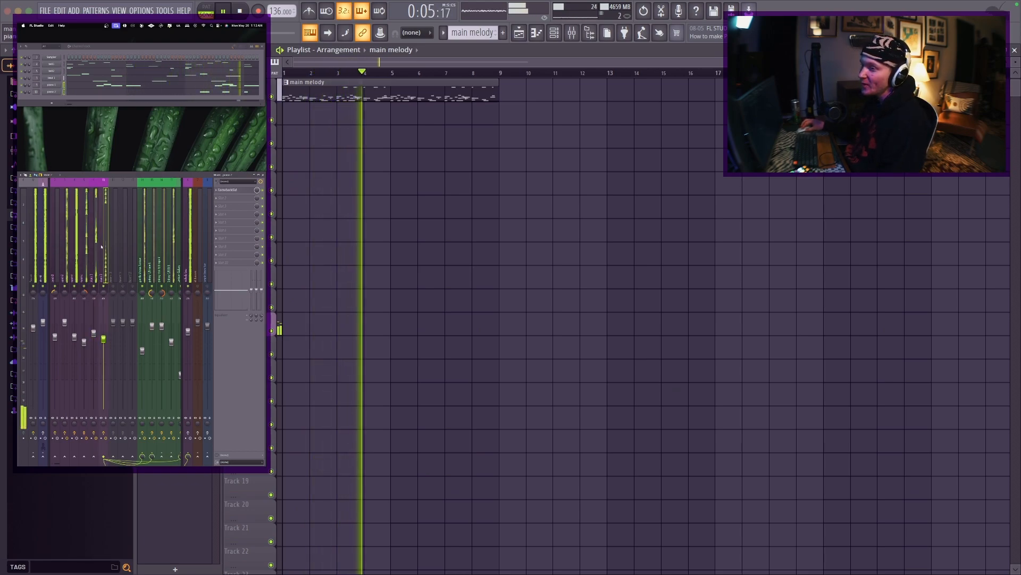
left_click(233, 198)
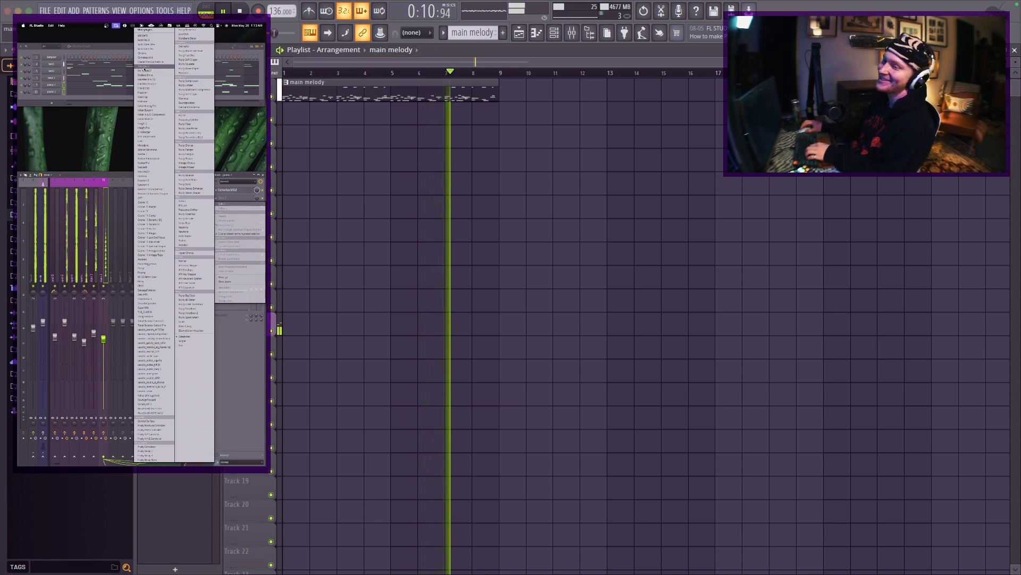
left_click(144, 67)
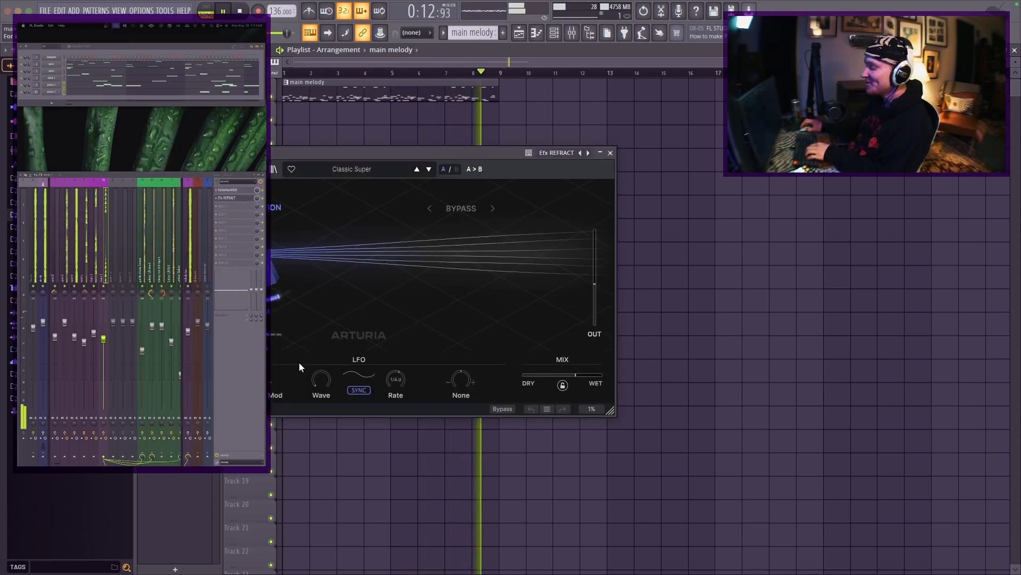
Set Efx REFRACT to 3 voices and lower its mix toward dry
left_click_drag(277, 336, 256, 336)
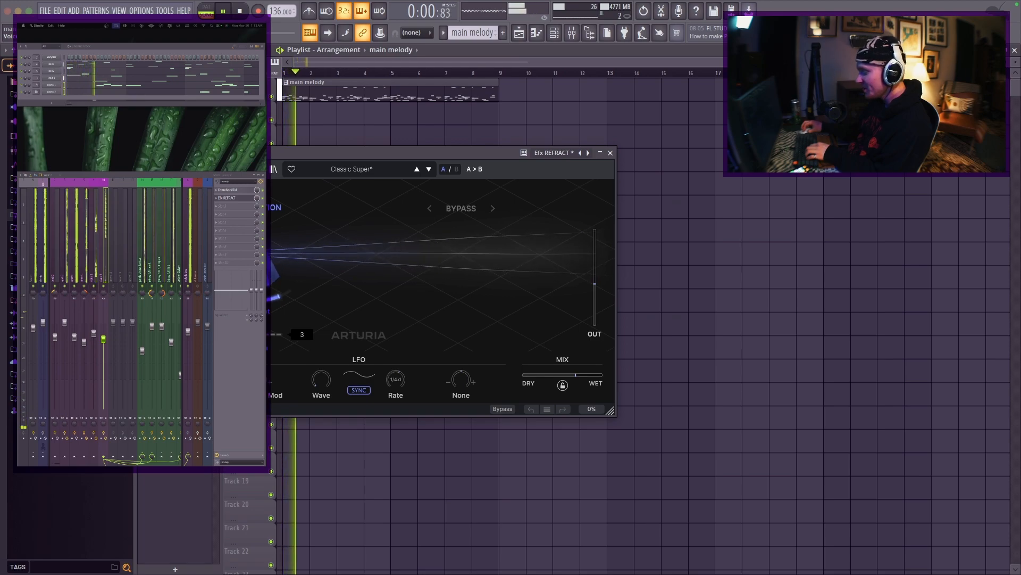
left_click_drag(442, 151, 649, 116)
left_click_drag(785, 340, 781, 340)
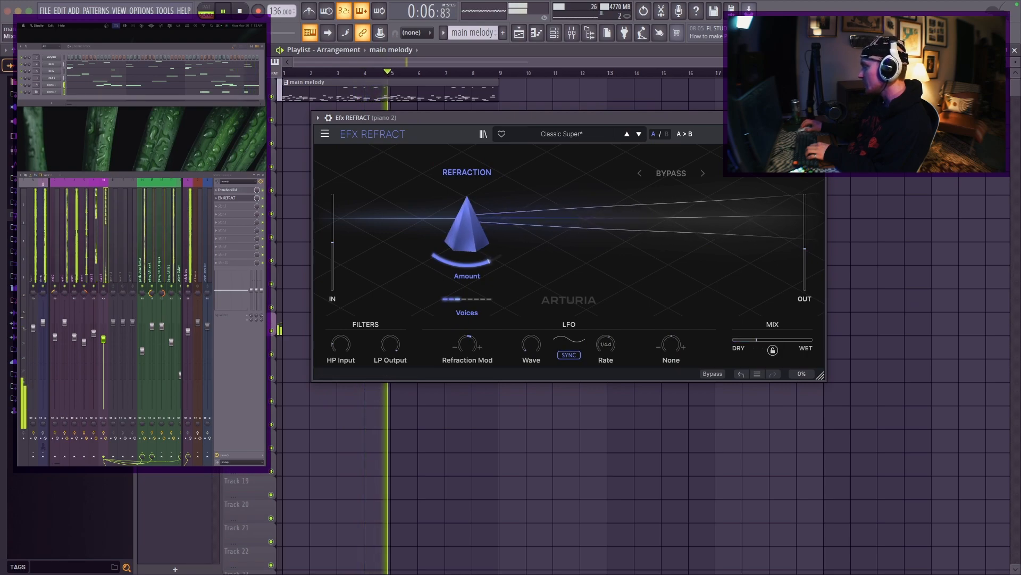
left_click(819, 117)
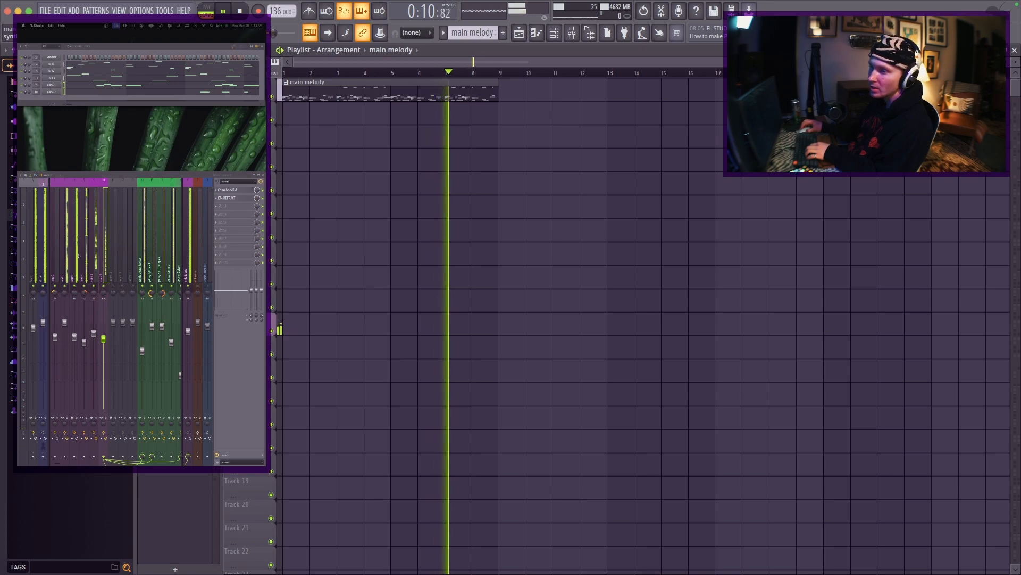
Lower the volume of the piano 2 track and its neighbouring mixer track together by a small amount
left_click(95, 256)
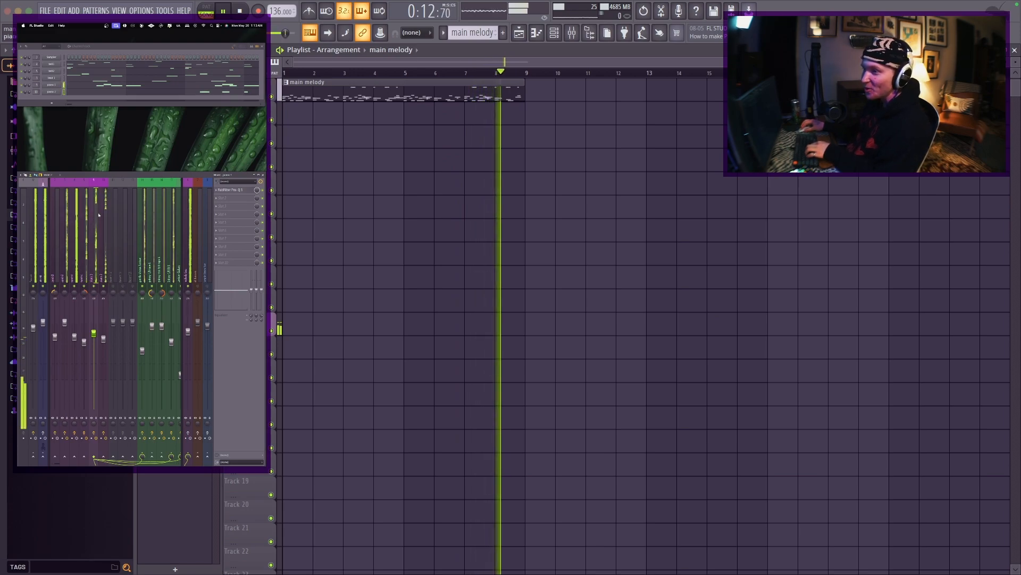
left_click(103, 261, "shift+super")
left_click_drag(103, 339, 103, 341)
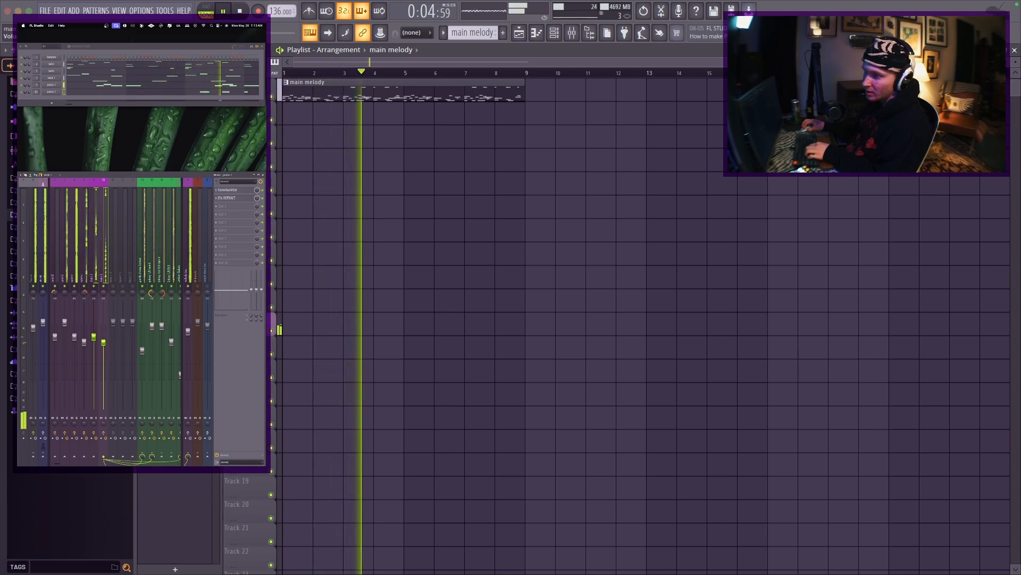
left_click(97, 261)
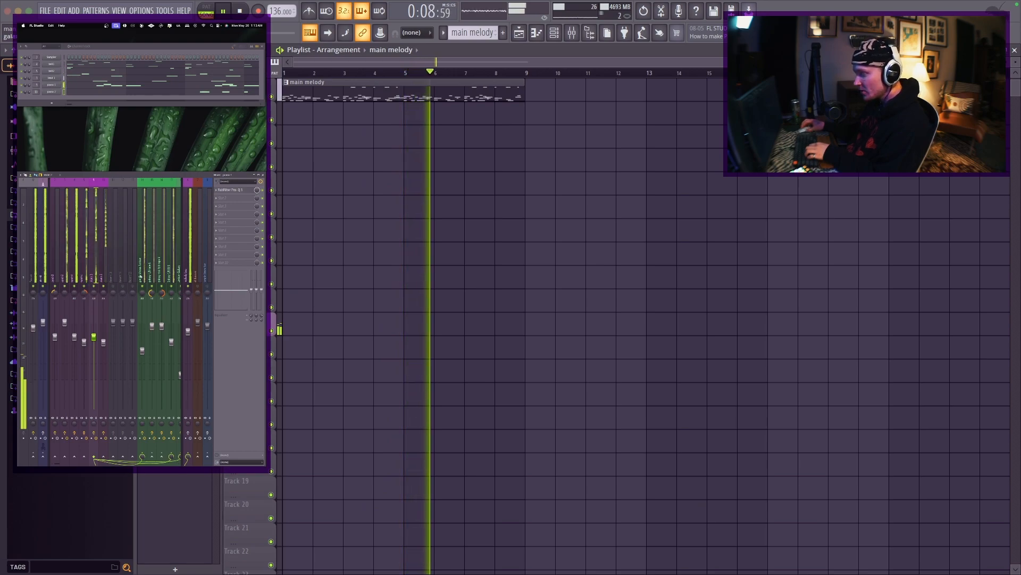
Load uaudio_oxide_tape into the third effect slot of the synth3 mixer track
left_click(73, 227)
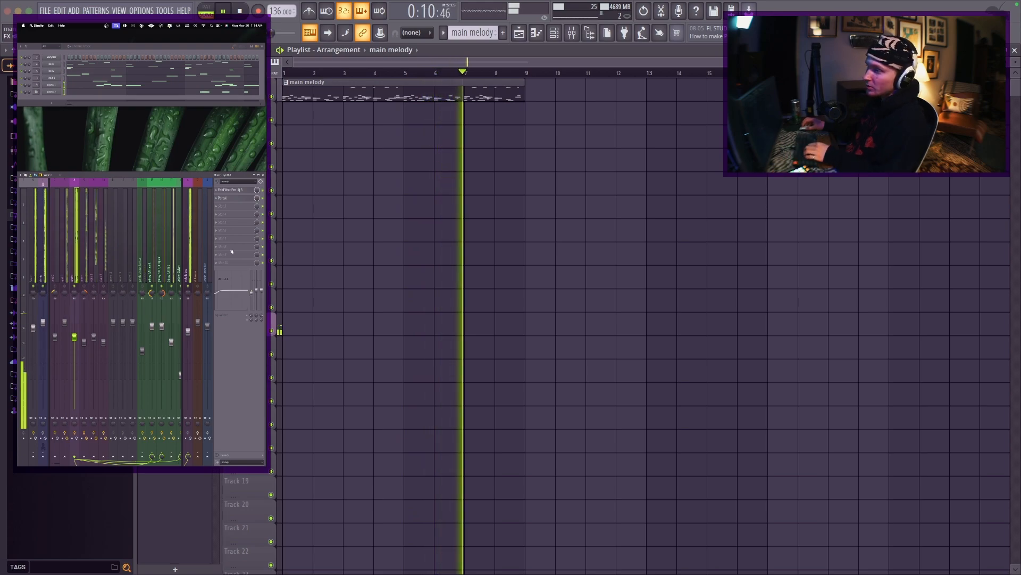
left_click(229, 206)
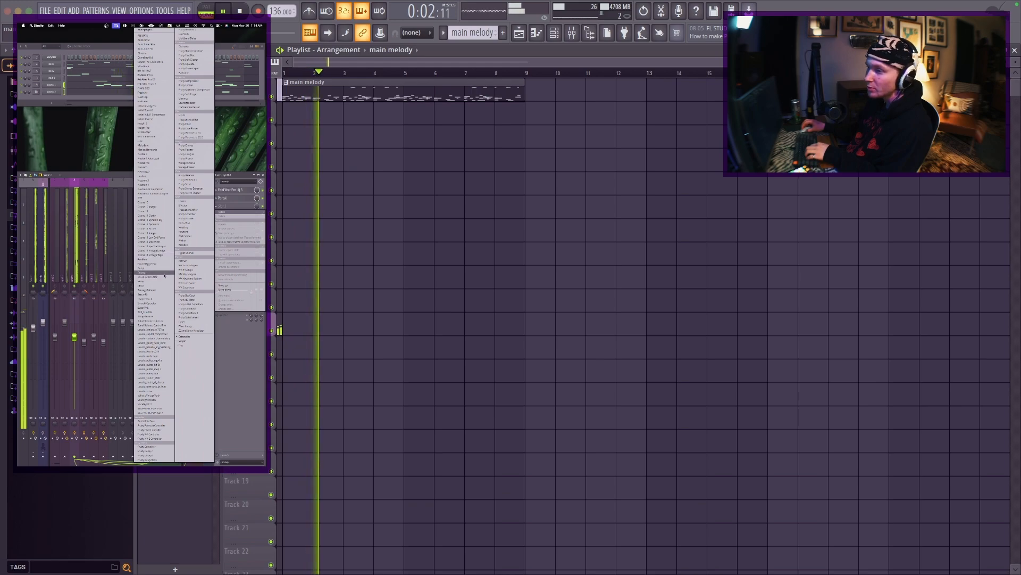
left_click(155, 355)
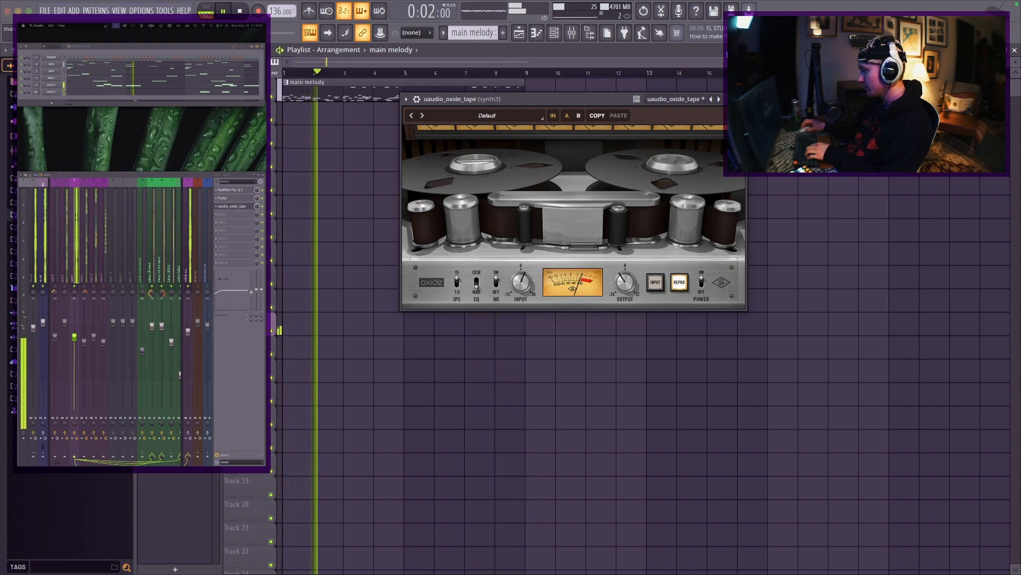
left_click(740, 99)
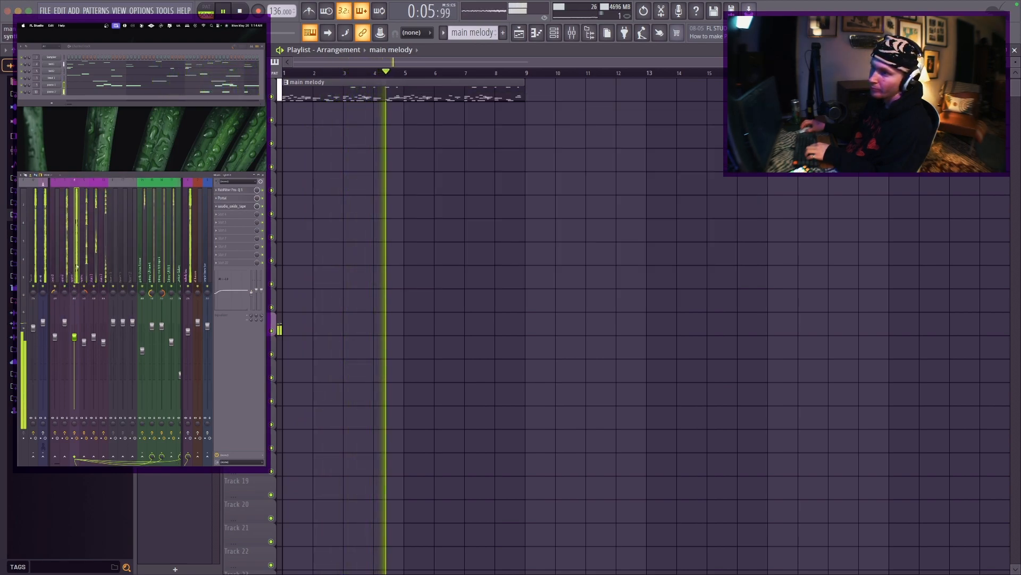
Create a new empty pattern named Pattern 2 and place it directly below the main melody clip, starting at bar 1
left_click(104, 250)
left_click(64, 253)
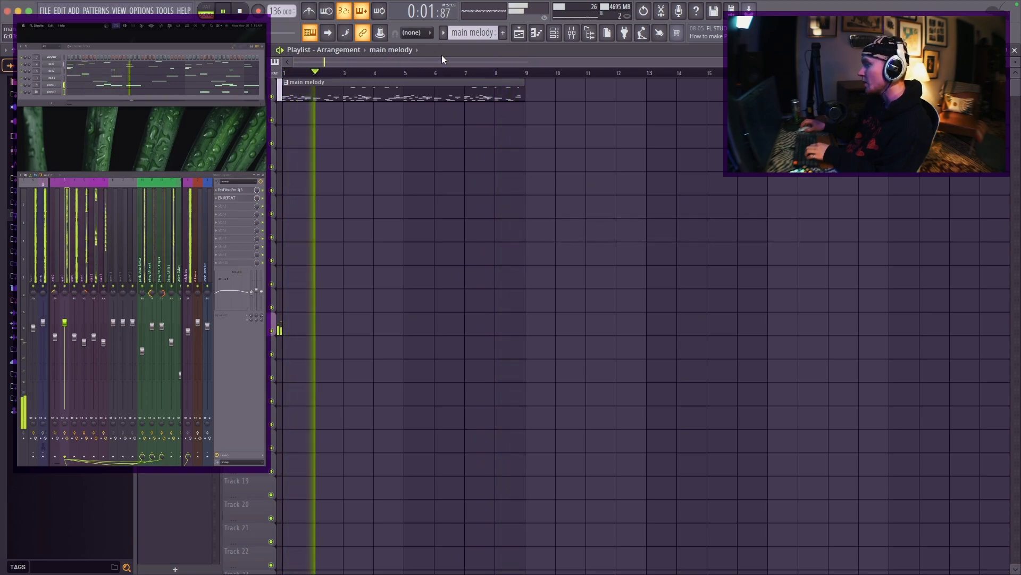
key("F4")
left_click_drag(320, 113, 534, 125)
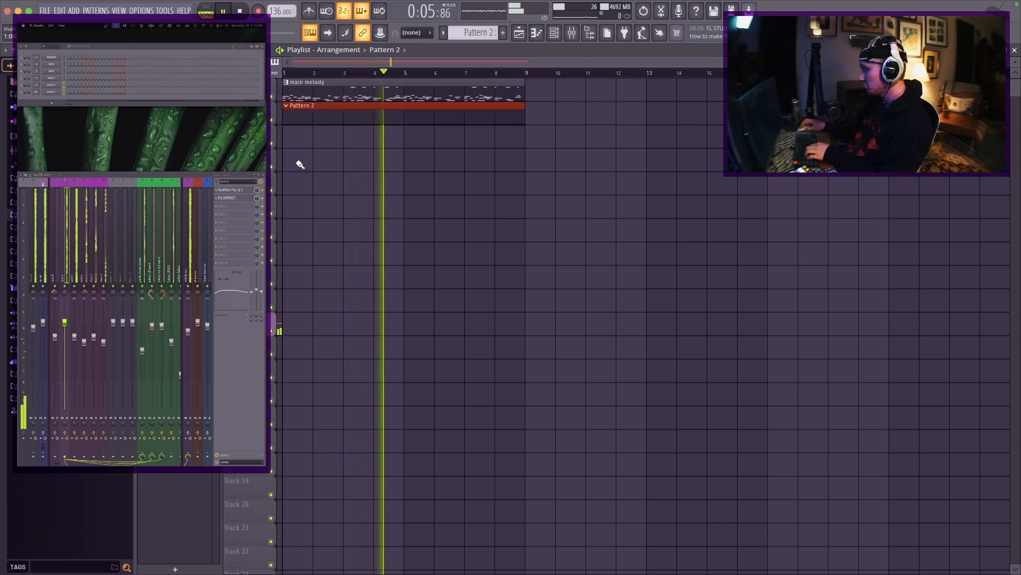
Open the Drum Kits folder in the browser and look through its kits
left_click(64, 214)
scroll(63, 214, "down", 2)
scroll(69, 287, "up", 5)
scroll(69, 288, "down", 2)
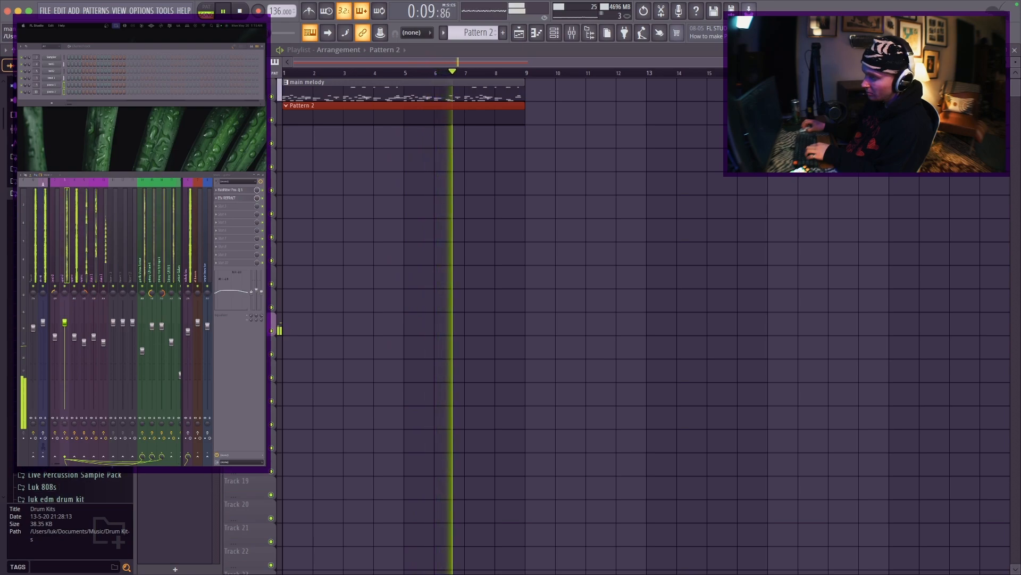
scroll(69, 287, "up", 4)
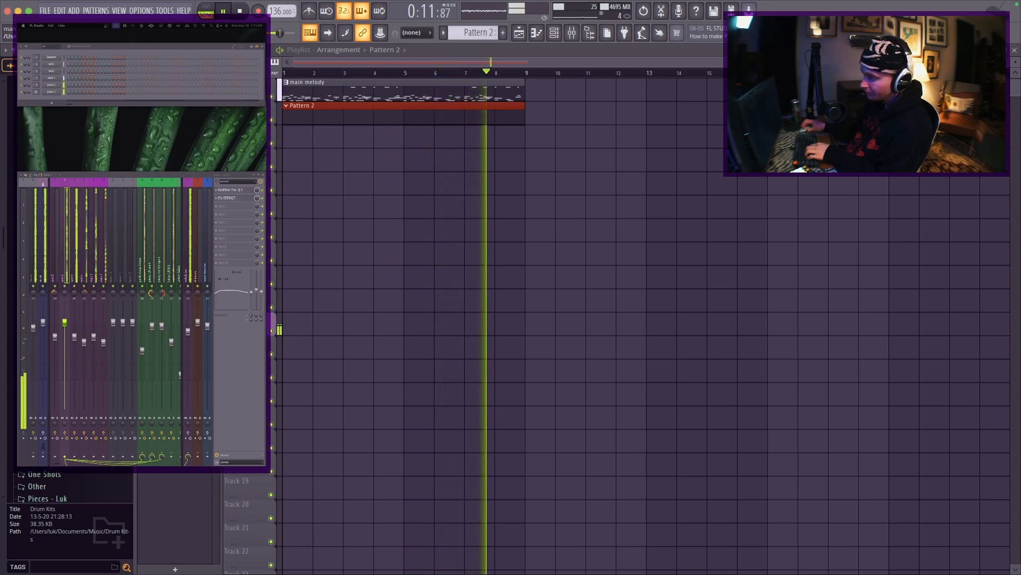
scroll(69, 287, "down", 2)
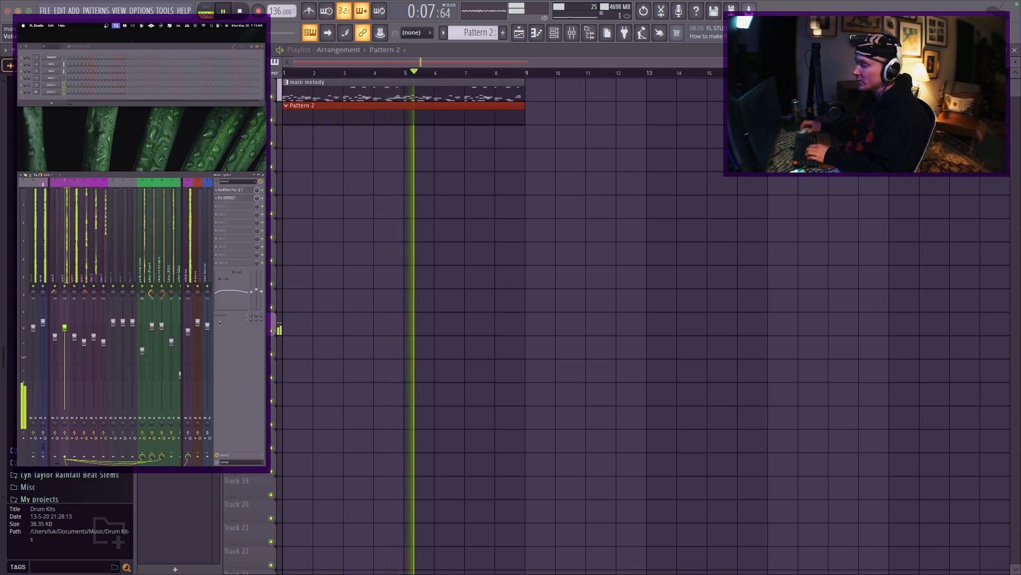
Move the luk mb playlist track down repeatedly until it sits in the track 20 position
right_click(266, 324)
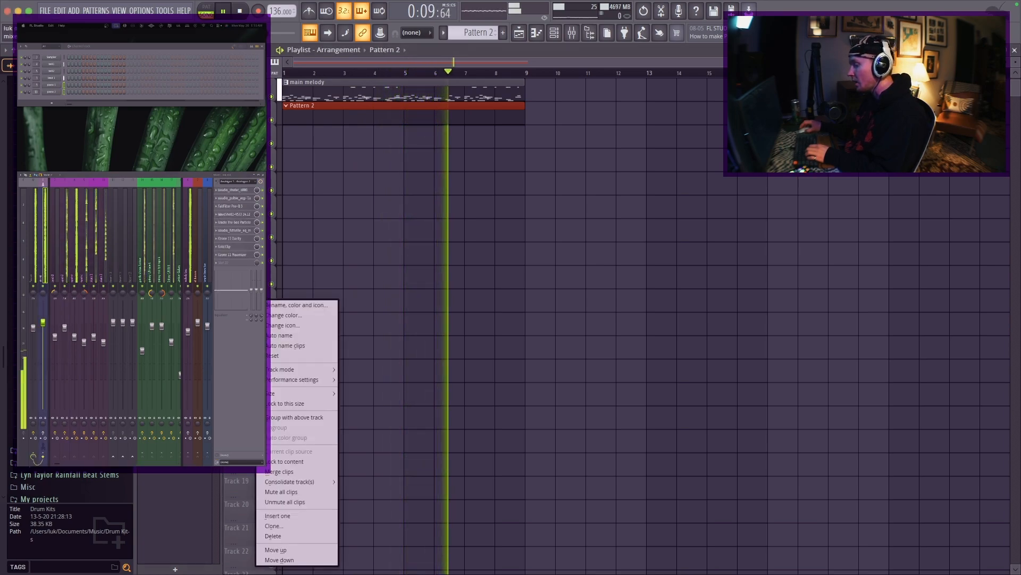
left_click(260, 560)
right_click(252, 559)
left_click(254, 560)
right_click(253, 560)
left_click(266, 560)
right_click(254, 394)
left_click(266, 560)
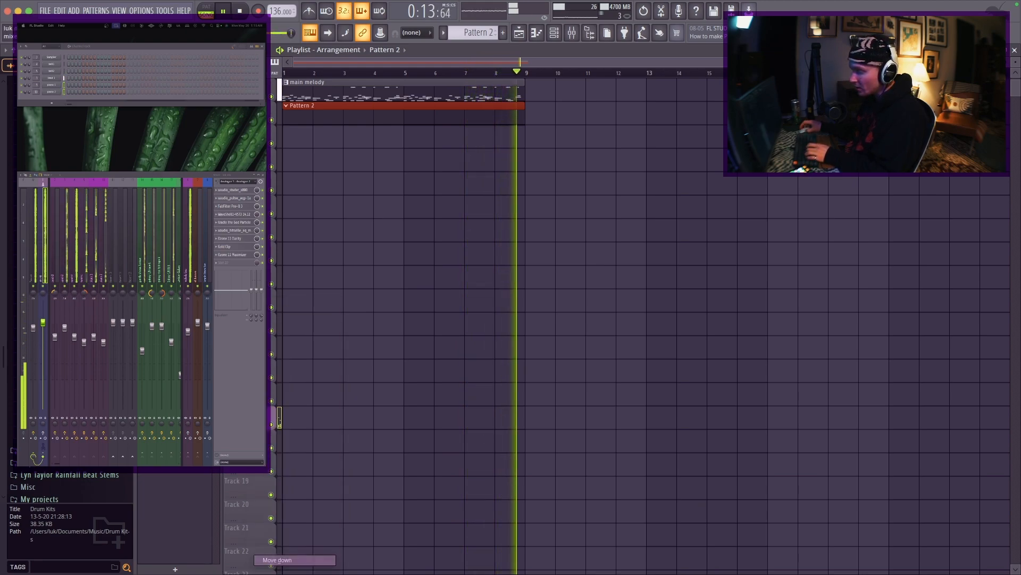
right_click(249, 417)
left_click(266, 559)
right_click(246, 441)
left_click(263, 560)
right_click(245, 465)
left_click(261, 560)
right_click(237, 481)
left_click(264, 559)
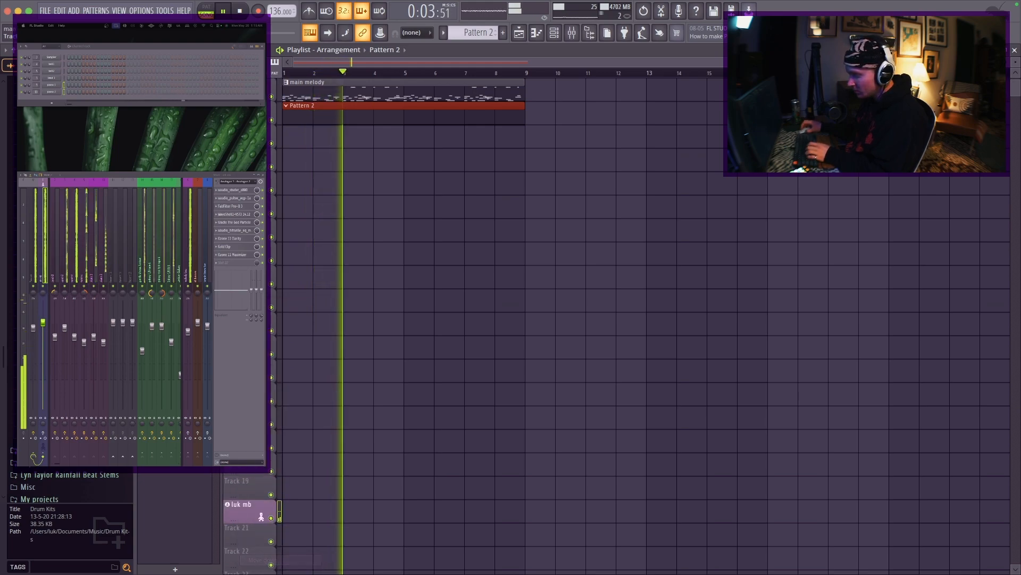
scroll(255, 532, "up", 1)
left_click(589, 342)
right_click(588, 345)
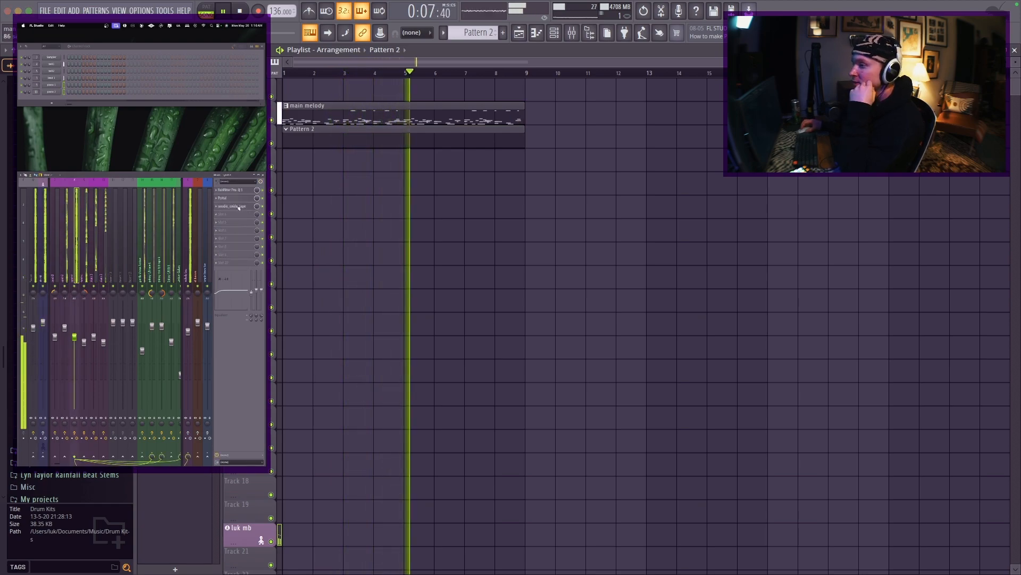
Check the uaudio_oxide_tape settings on the synth3 mixer track
left_click(239, 206)
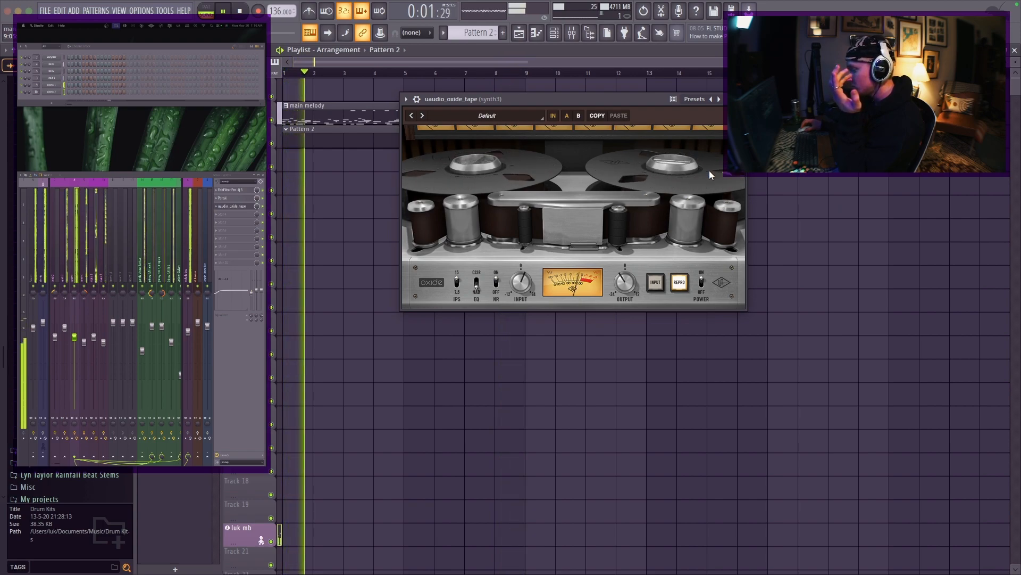
left_click(741, 99)
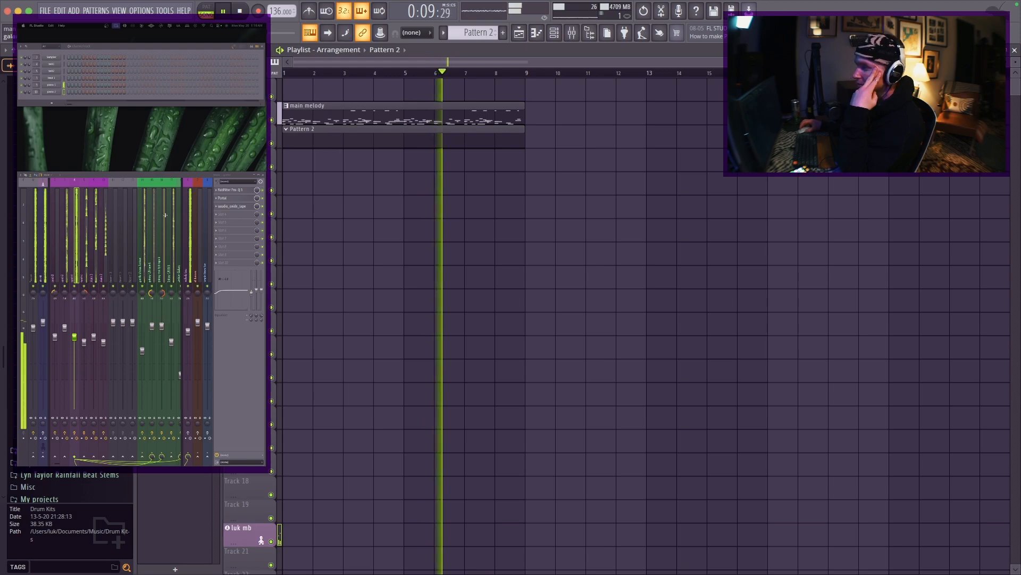
Look through the drum kits in the Drum Kits folder for hi-hat sounds
scroll(69, 298, "up", 20)
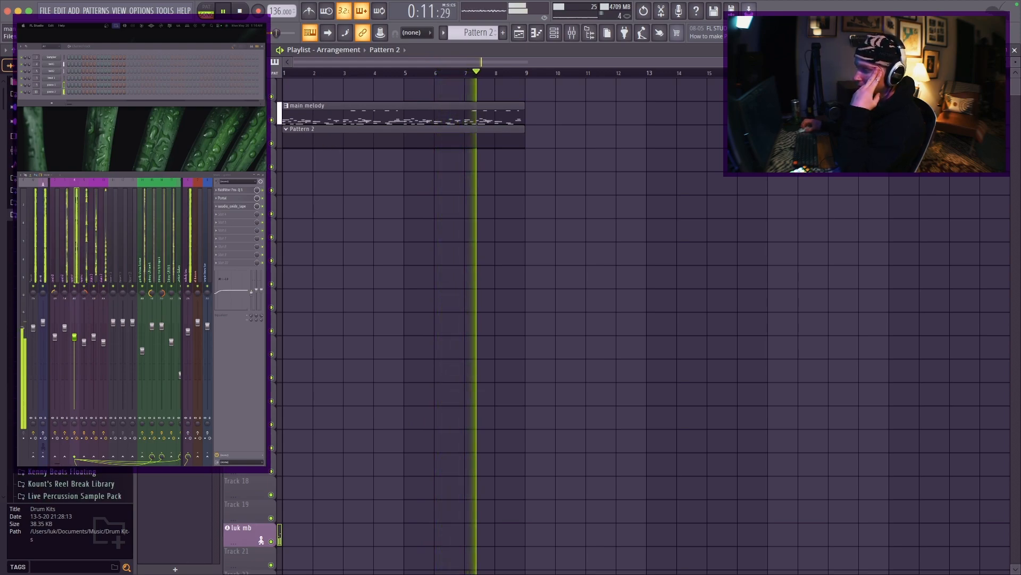
scroll(70, 484, "up", 3)
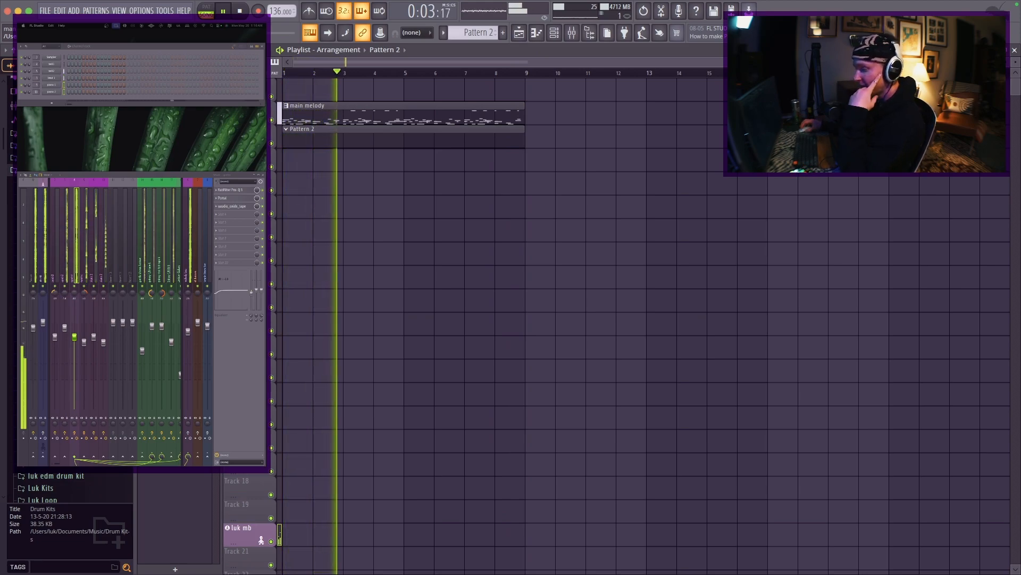
scroll(69, 487, "up", 3)
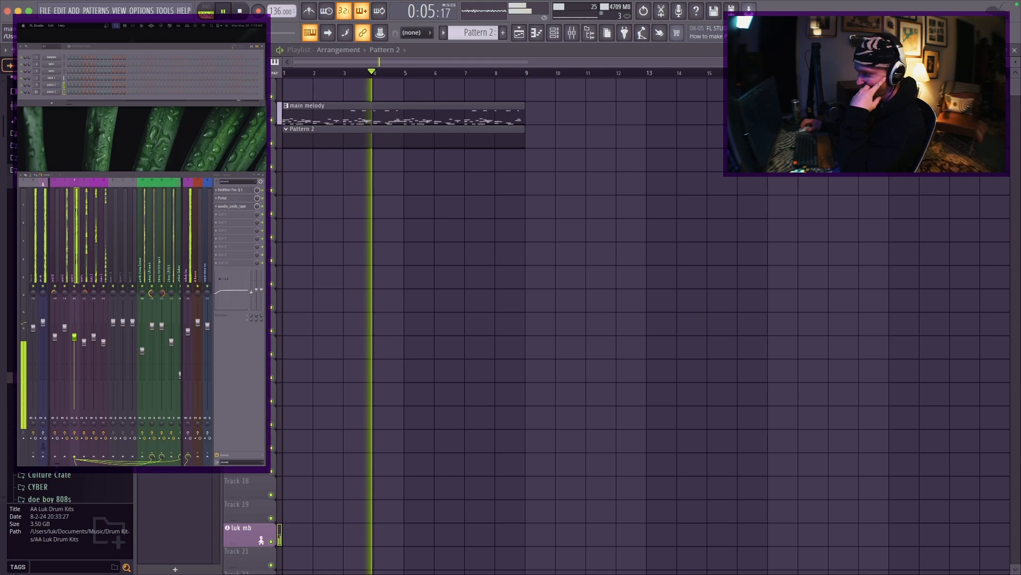
scroll(69, 487, "up", 3)
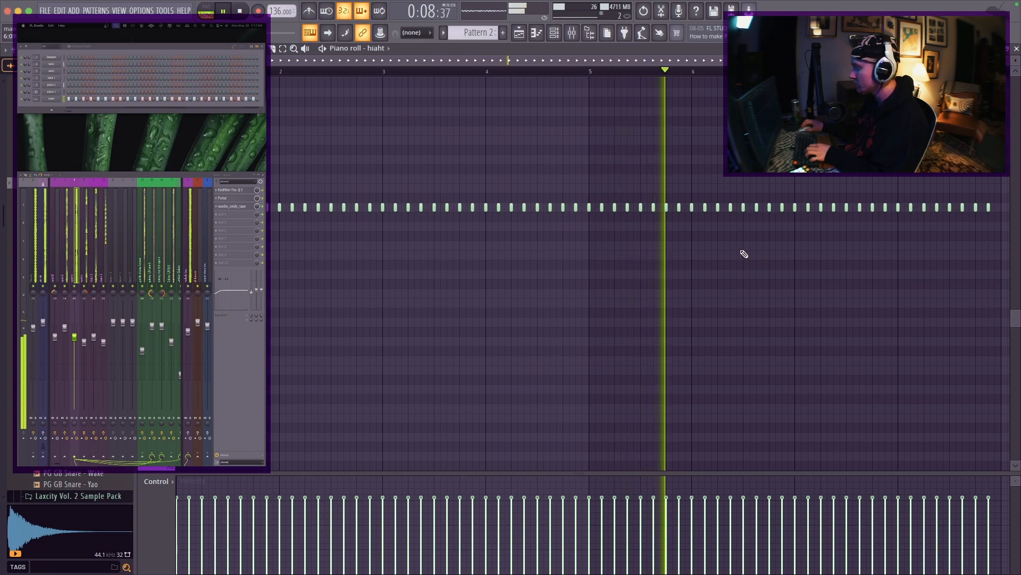
Select all hi-hat notes in the piano roll and scale their velocities down evenly
left_click_drag(983, 183, 173, 239)
left_click_drag(1001, 186, 972, 241)
key("alt+x")
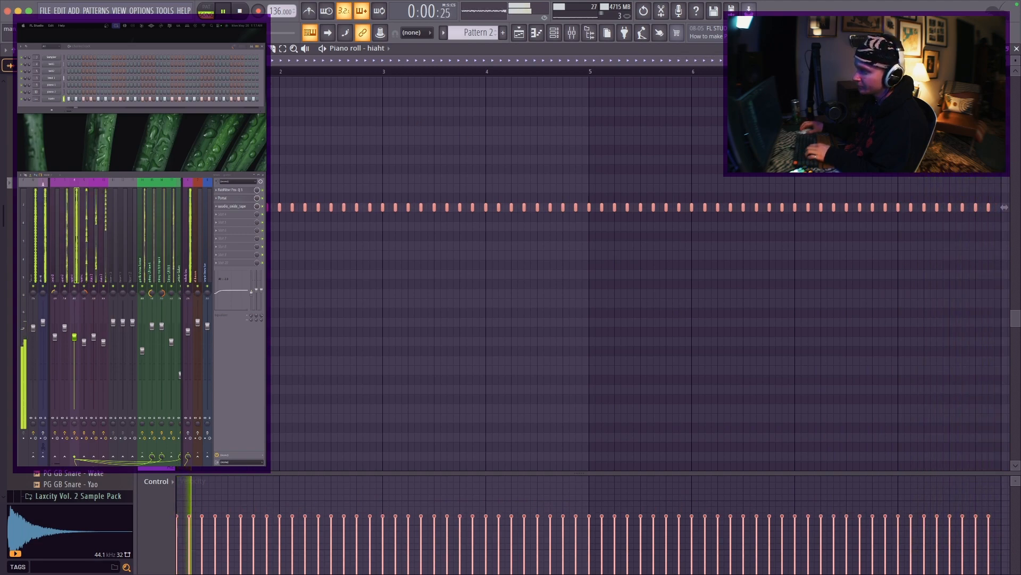
left_click(157, 49)
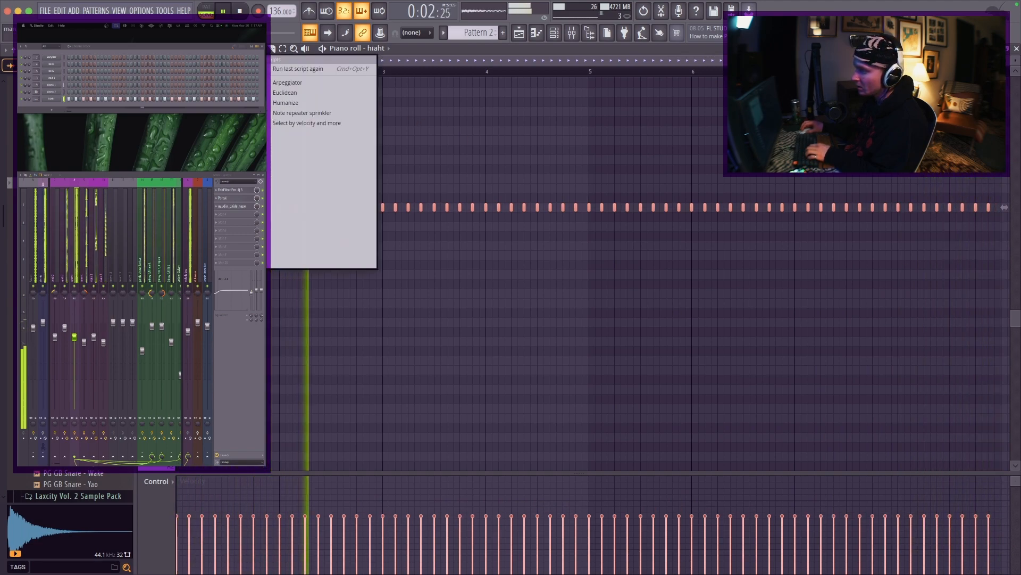
key("Escape")
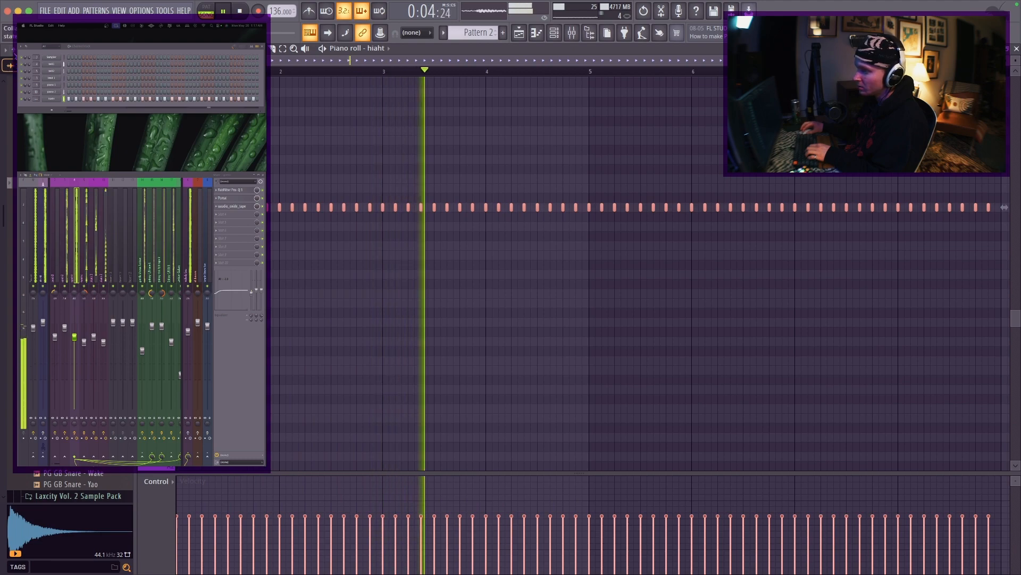
Replace the fourth hi-hat hit of bar 1 with a three-note roll two semitones lower, and lower the following hit by one semitone
left_click(64, 288)
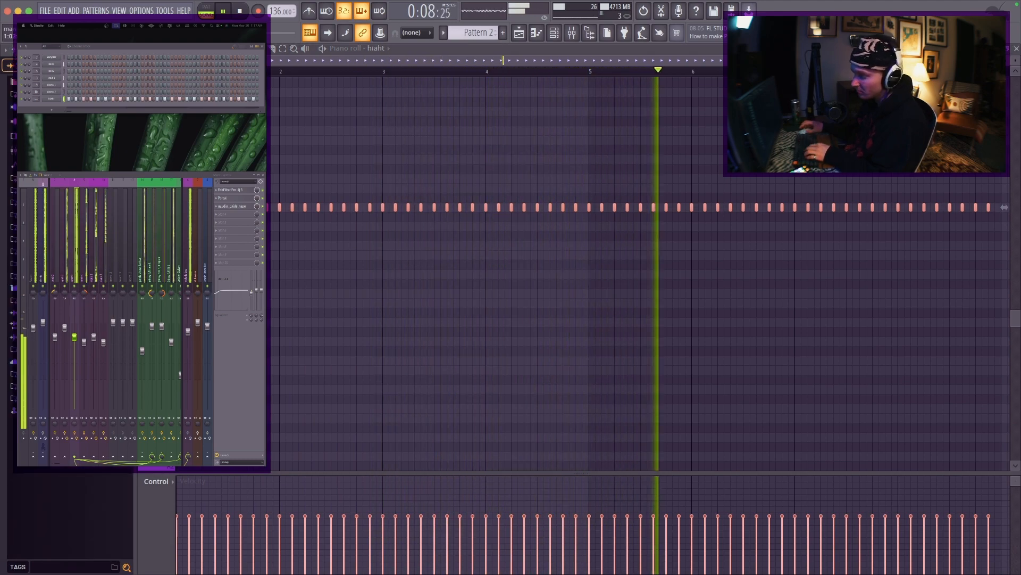
scroll(593, 274, "up", 2)
scroll(593, 274, "down", 4)
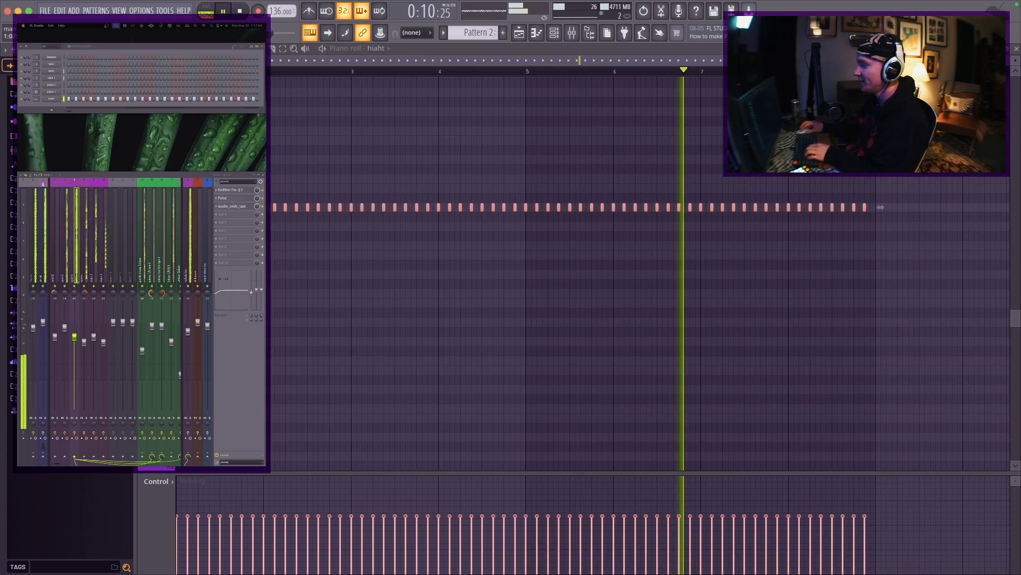
scroll(880, 207, "up", 4)
key("space")
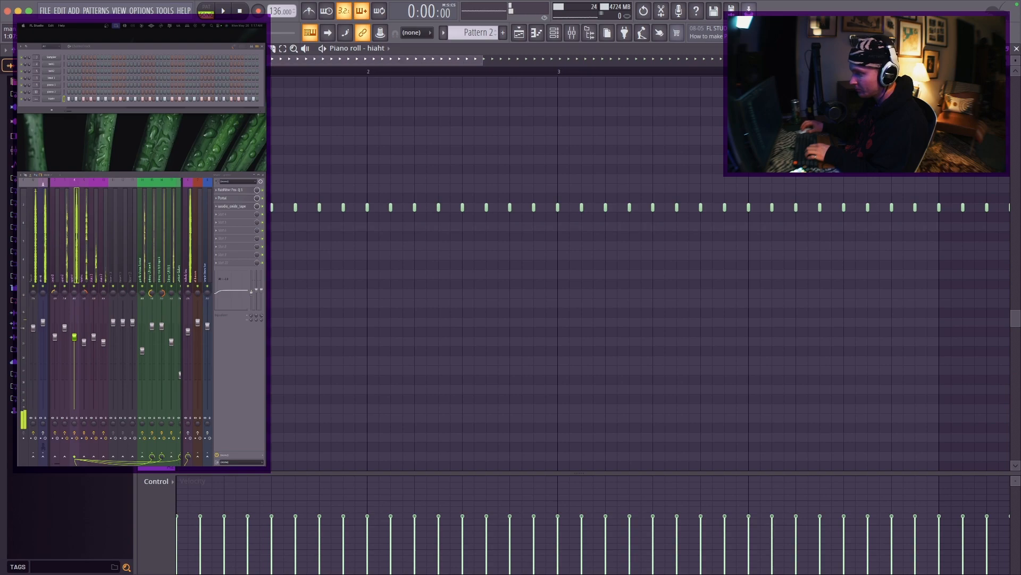
left_click(322, 227)
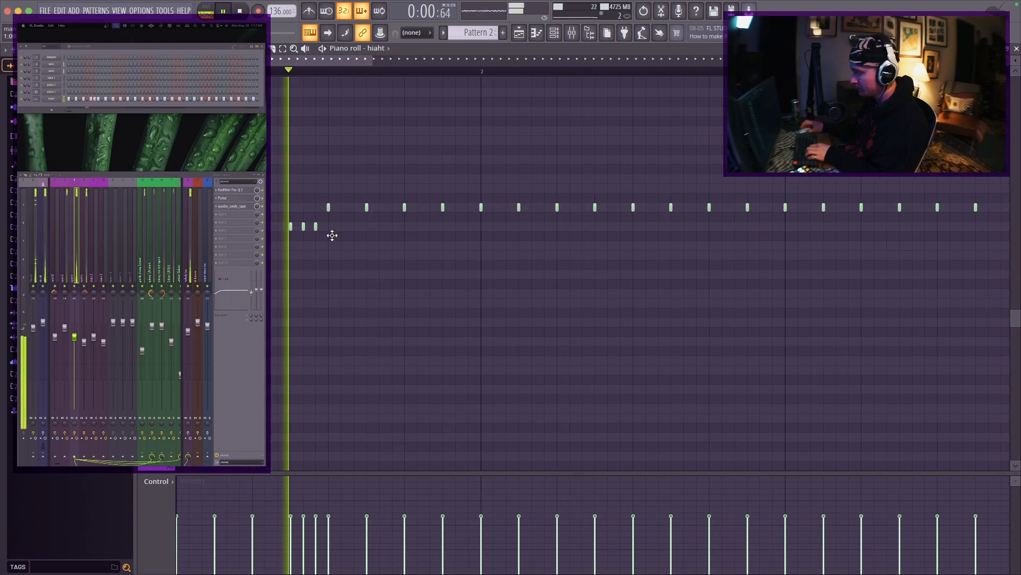
scroll(347, 239, "down", 3)
key("space")
scroll(320, 215, "up", 4)
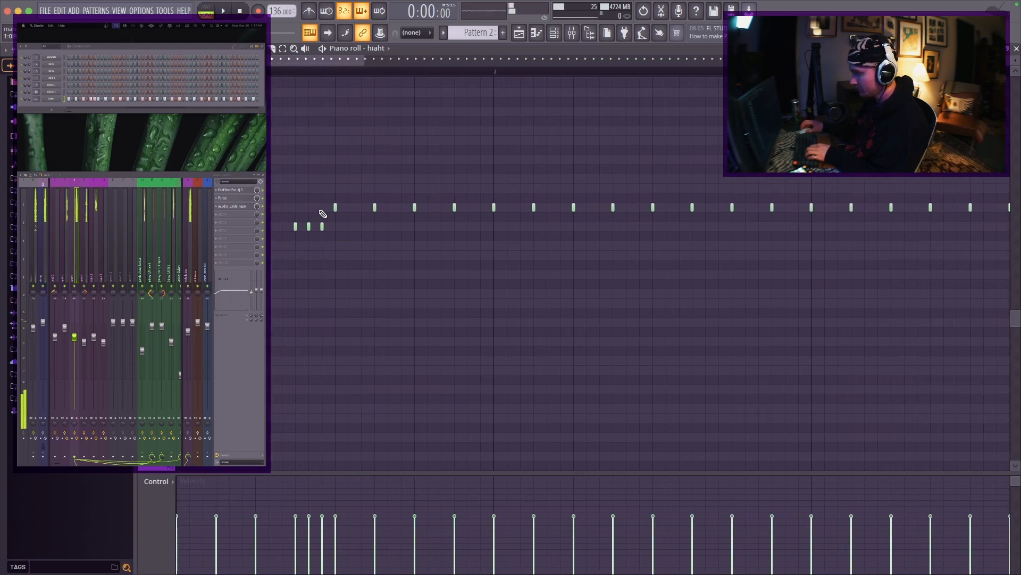
scroll(393, 262, "down", 3)
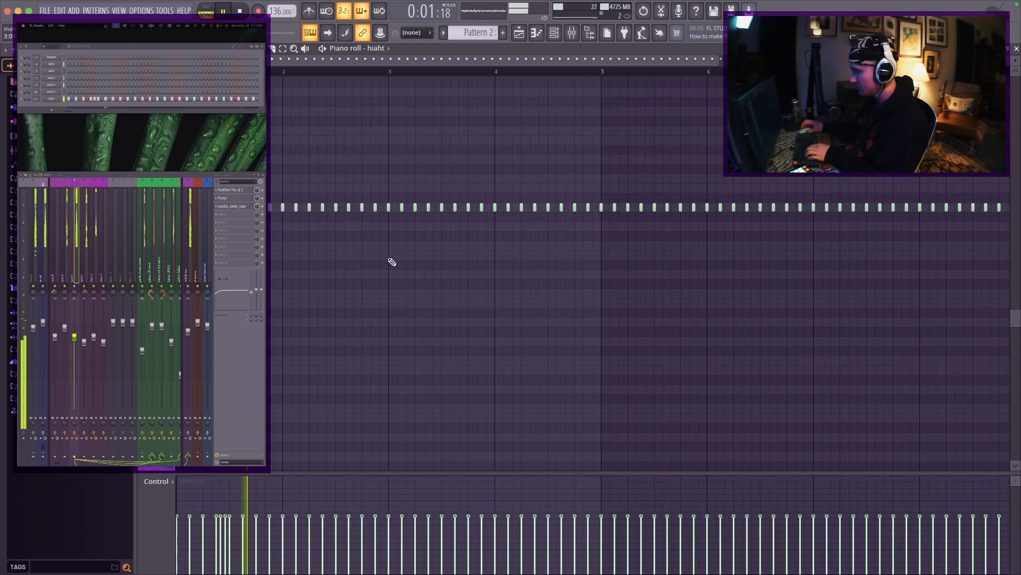
scroll(312, 212, "up", 2)
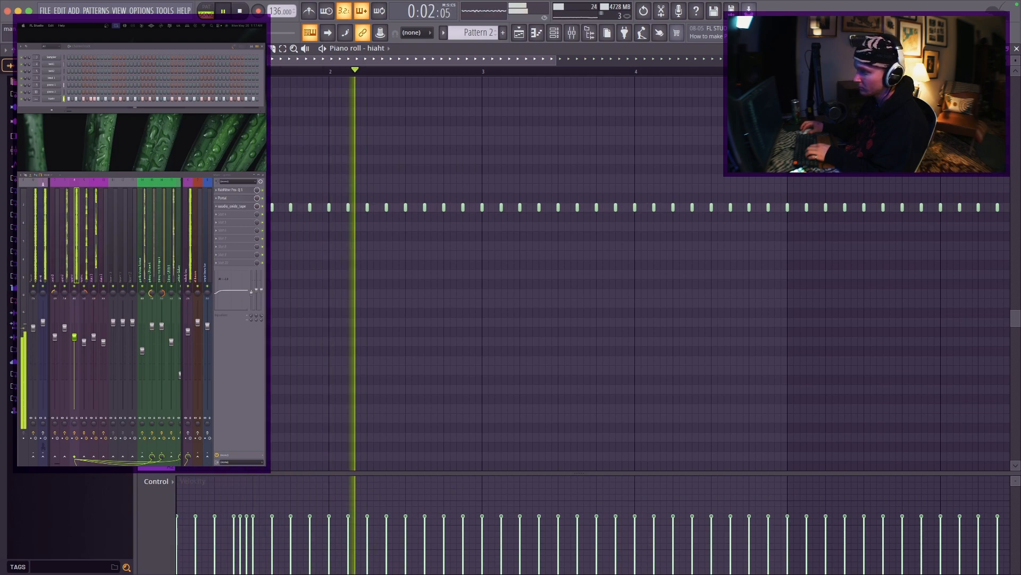
Add an extra hi-hat hit between the third and fourth hits of bar 2 and reduce its velocity slightly
key("space")
scroll(321, 198, "up", 1)
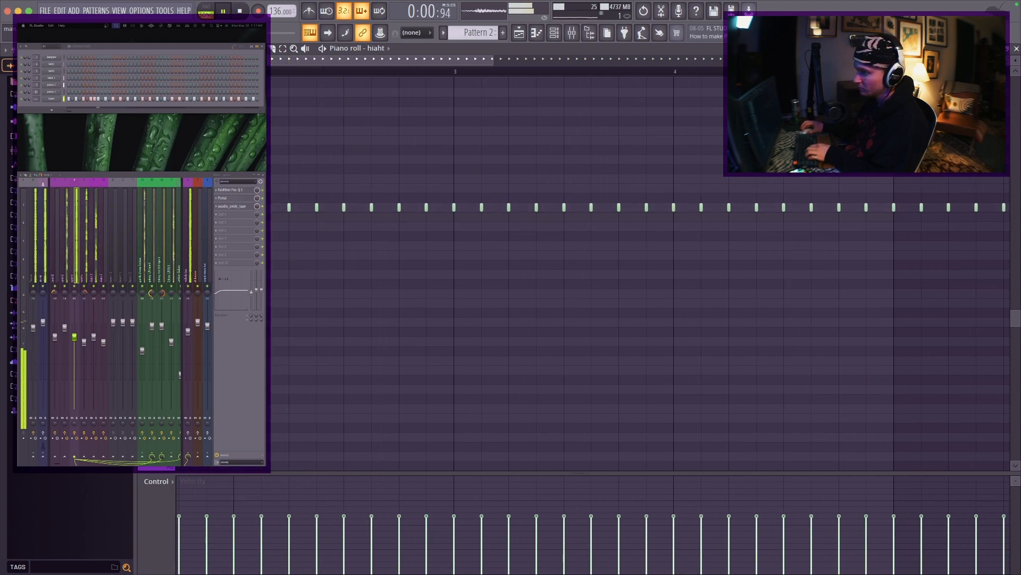
scroll(351, 209, "left", 1)
left_click(330, 207)
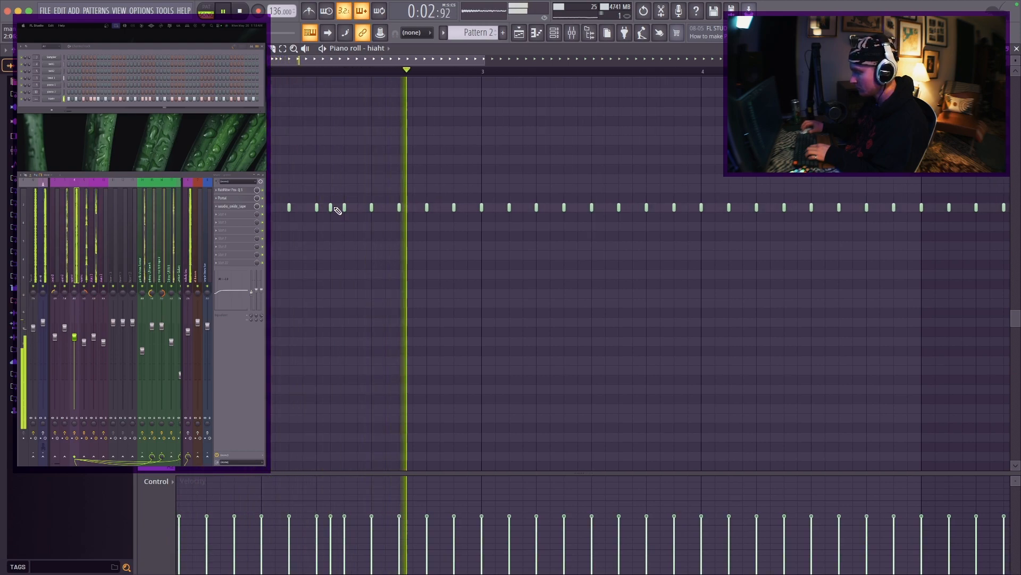
key("space")
key("space")
scroll(577, 192, "down", 2)
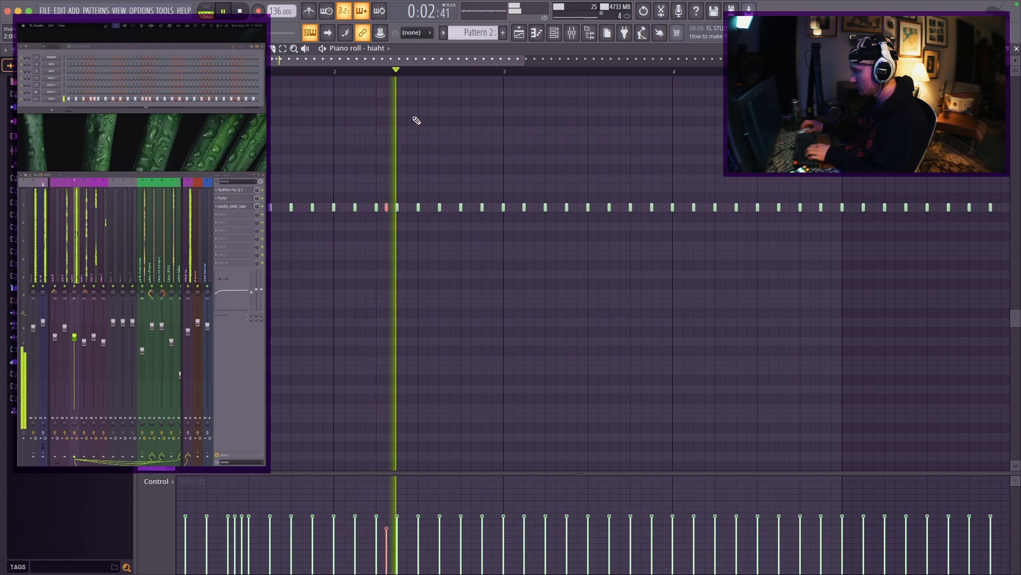
Turn the fifth hi-hat hit of bar 2 into a fast six-note roll with velocities ramping down
scroll(426, 215, "up", 2)
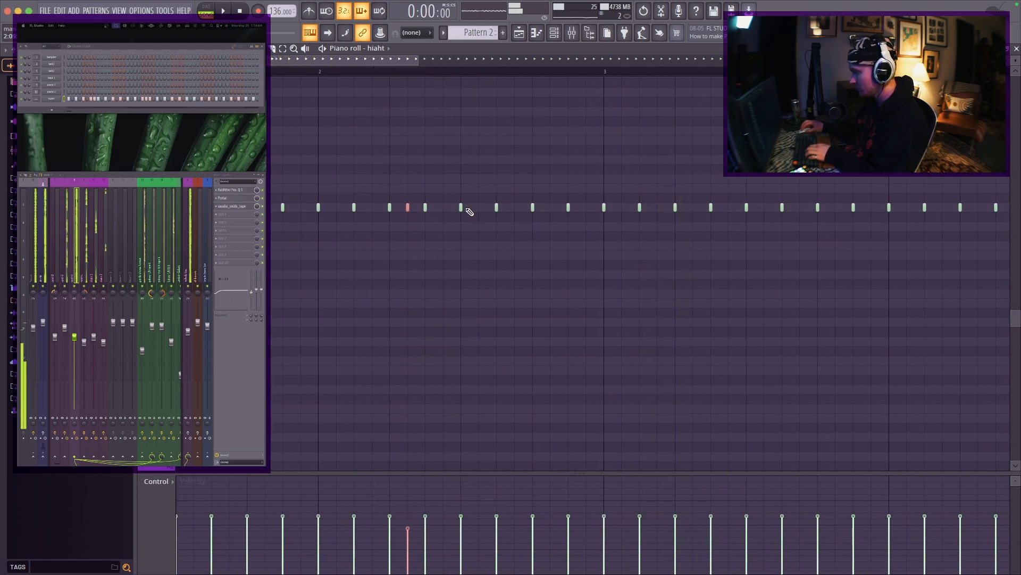
key("space")
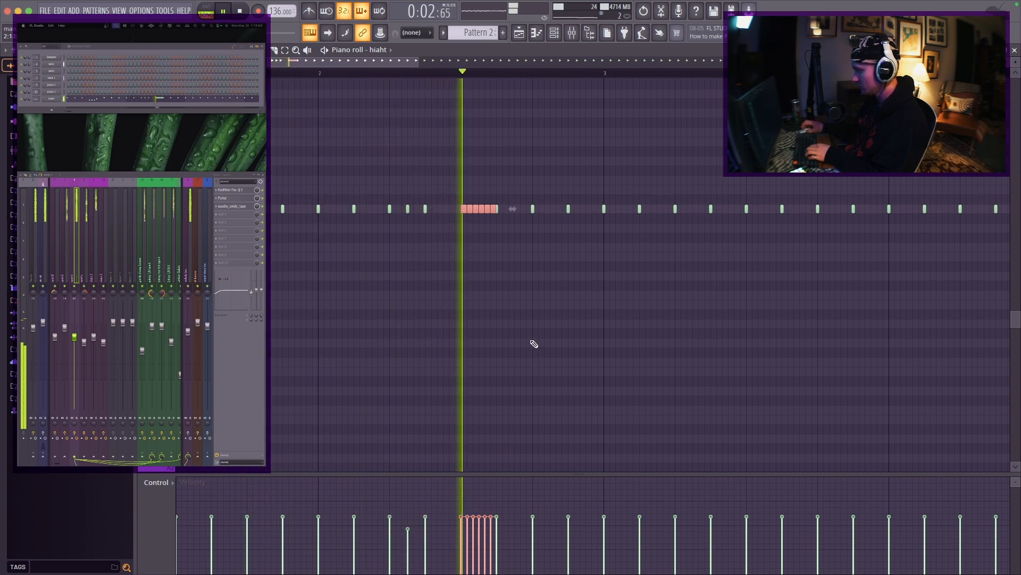
key("space")
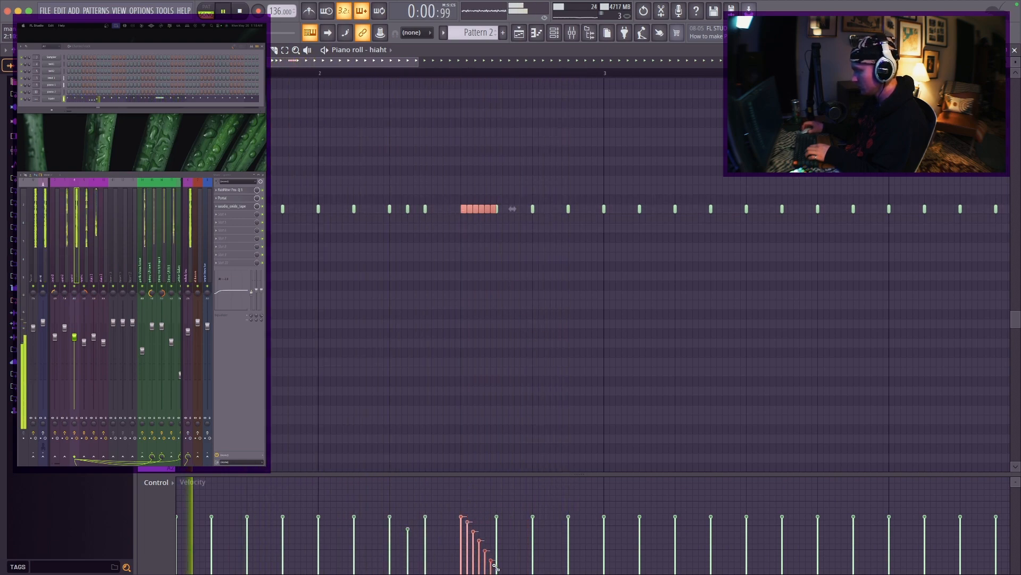
right_click(574, 333)
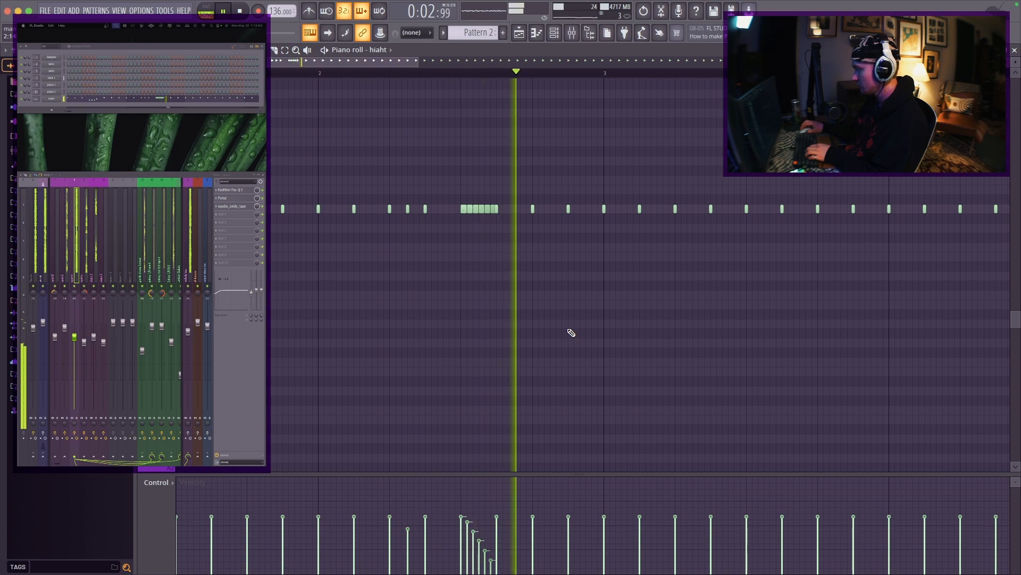
Add an extra hi-hat hit midway between the third and fourth hits of bar 3
scroll(510, 241, "down", 3)
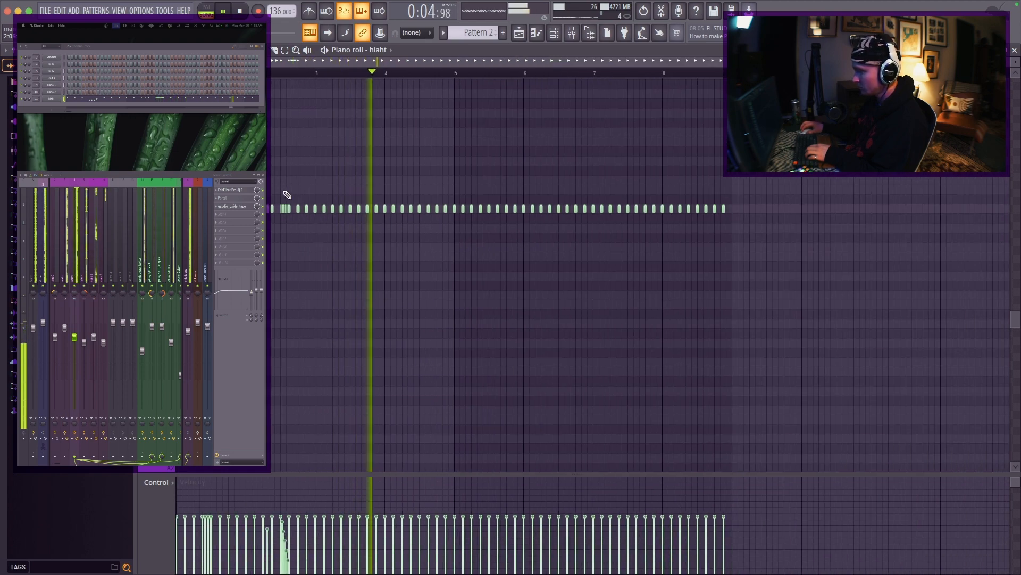
key("space")
scroll(449, 210, "up", 2)
left_click(468, 209)
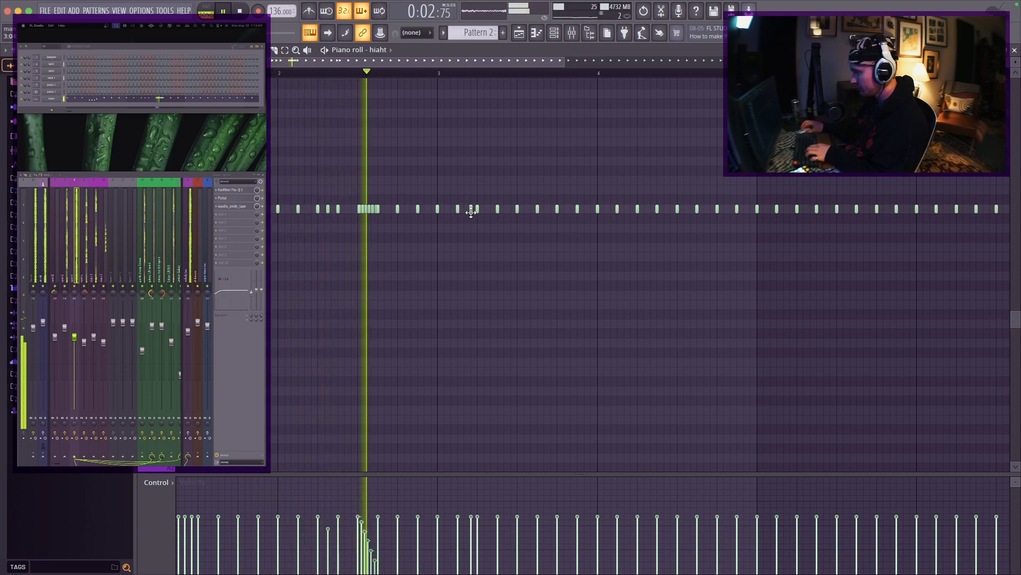
key("space")
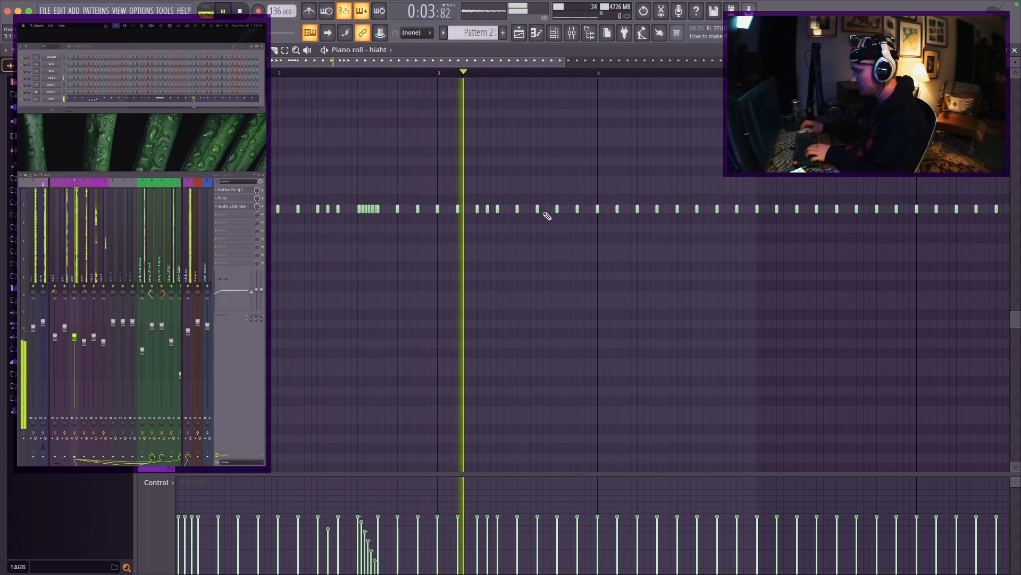
Lengthen the third hi-hat hit of bar 4 and chop it into a short fast roll
scroll(547, 213, "right", 4)
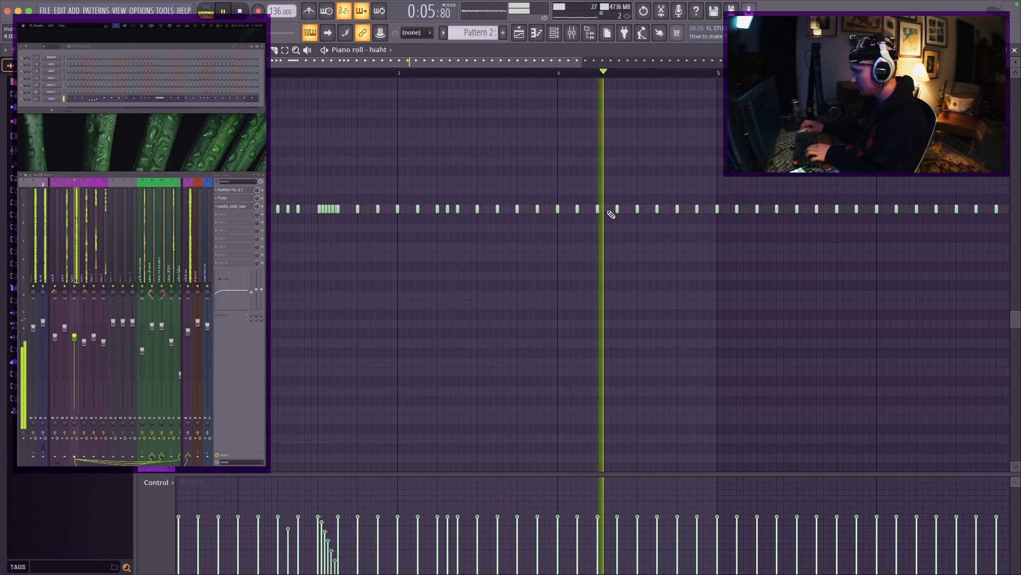
scroll(611, 214, "up", 2)
key("space")
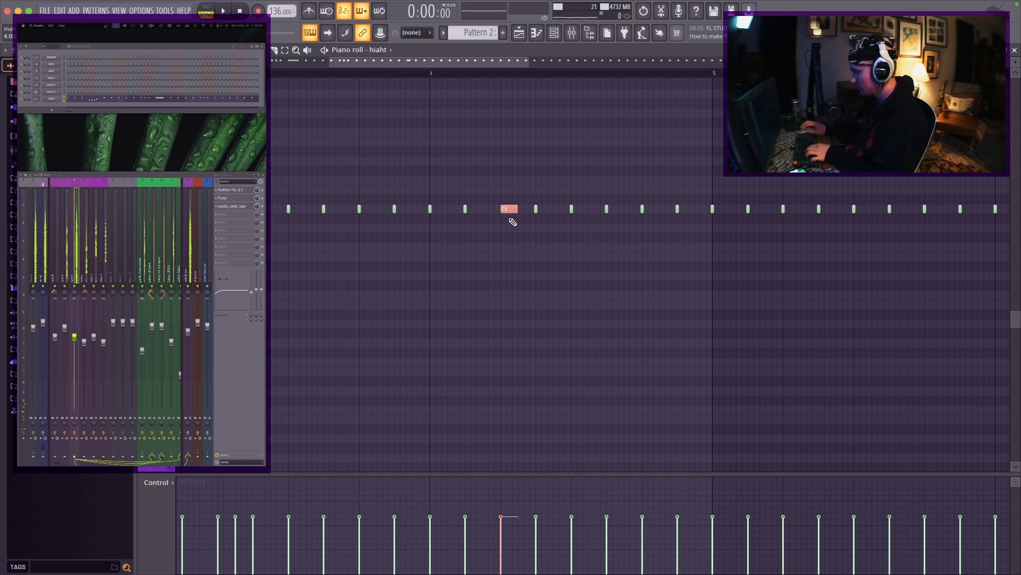
Replace the hi-hat notes in bars 5 to 8 with a copy of the bars 1 to 4 pattern
scroll(521, 242, "down", 4)
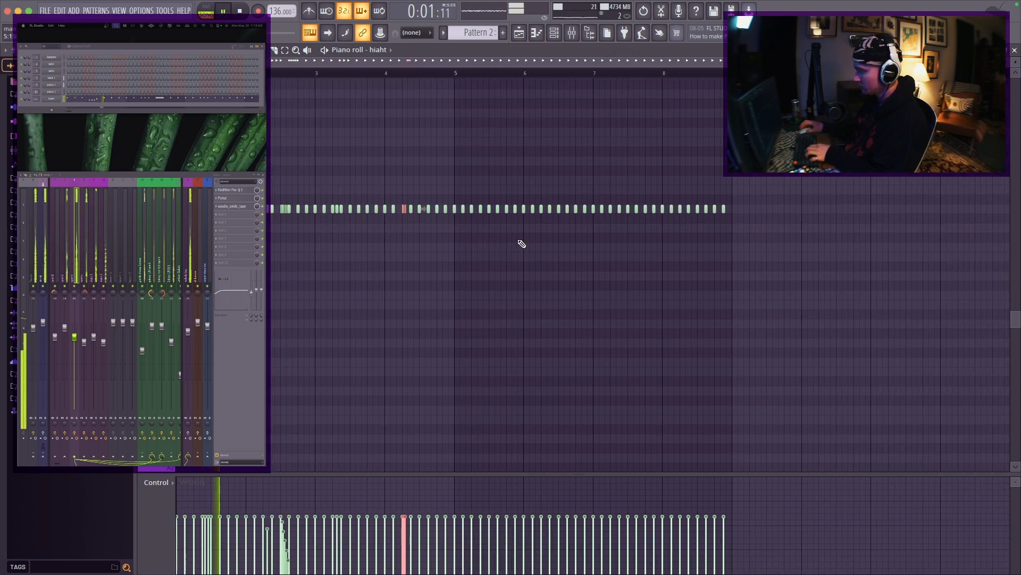
mouse_move(467, 211)
left_mouse_down()
mouse_move(691, 212)
mouse_move(740, 201)
mouse_move(674, 211)
left_mouse_up()
key("super+a")
mouse_move(194, 209)
left_mouse_down()
mouse_move(518, 213)
mouse_move(466, 201)
mouse_move(472, 215)
left_mouse_up()
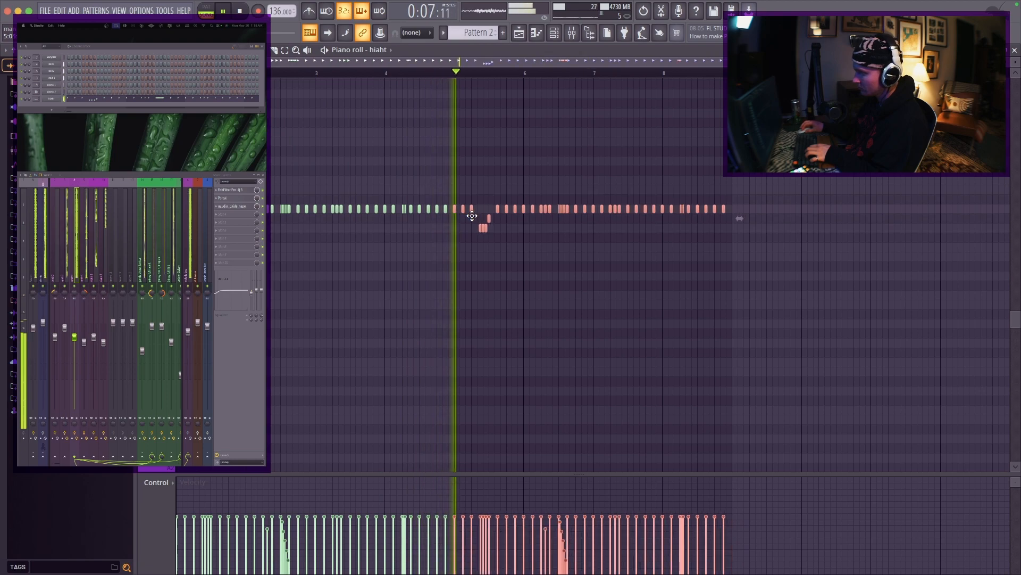
left_click(618, 314)
right_click(617, 314)
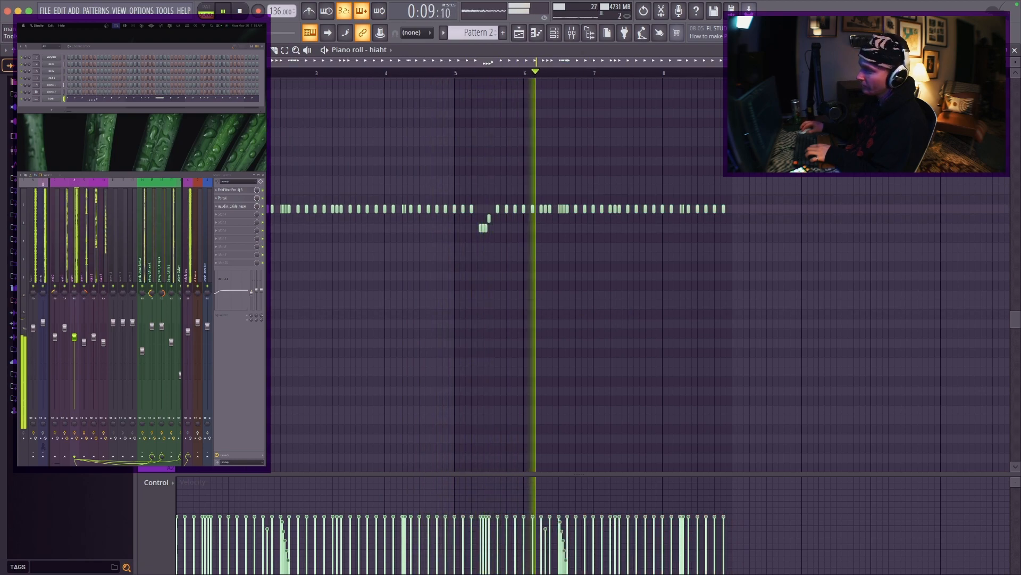
Apply the Humanize script to the hi-hat notes and return to the playlist
left_click(159, 50)
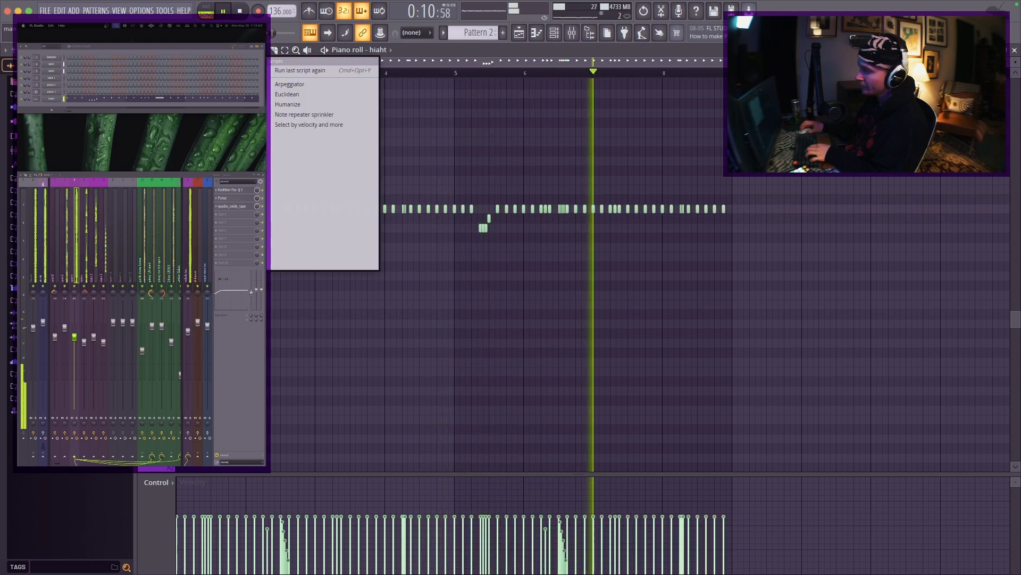
left_click(283, 104)
key("Return")
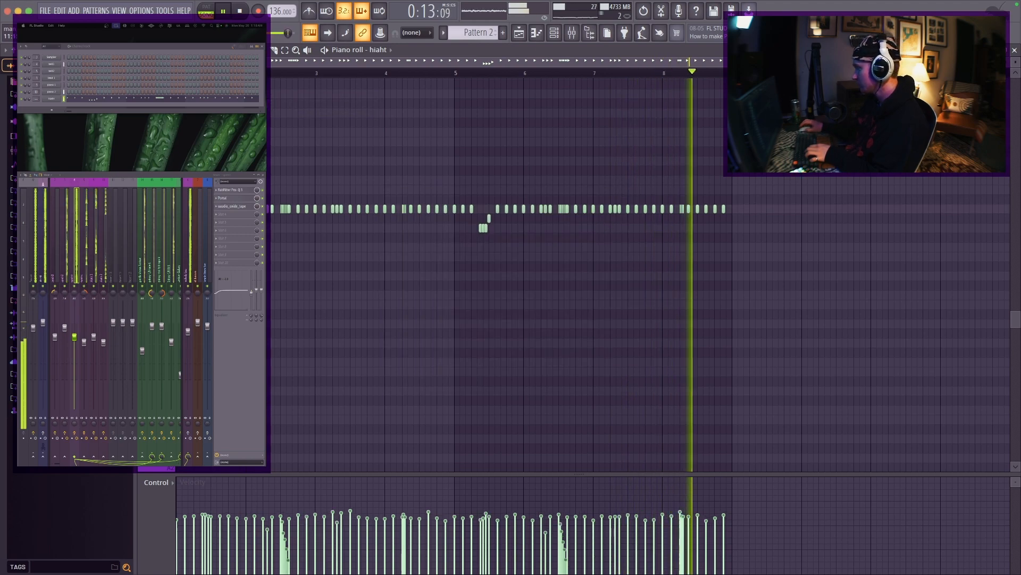
key("F5")
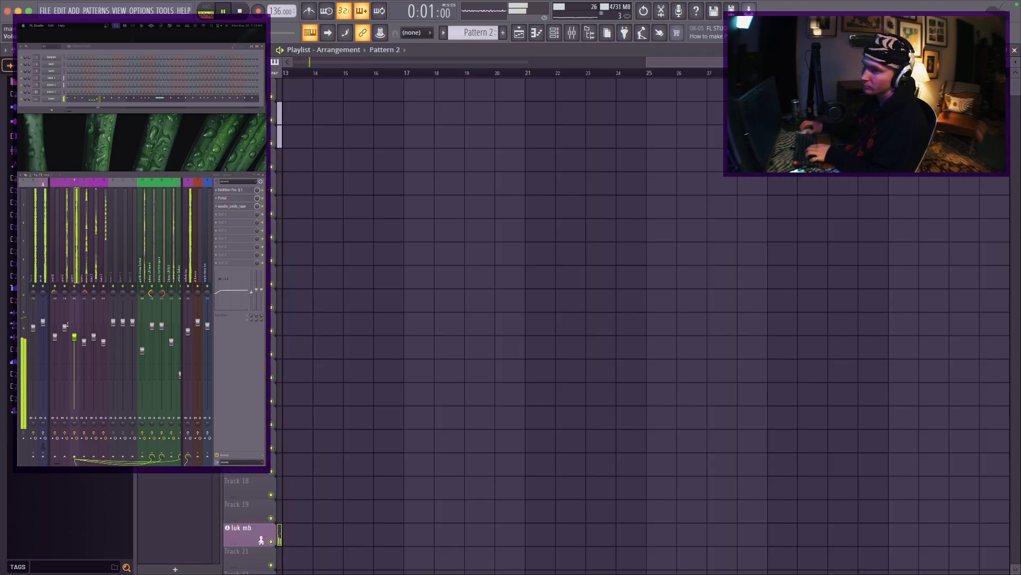
Open the hi-hat channel's options and look through the mixer tracks
right_click(56, 101)
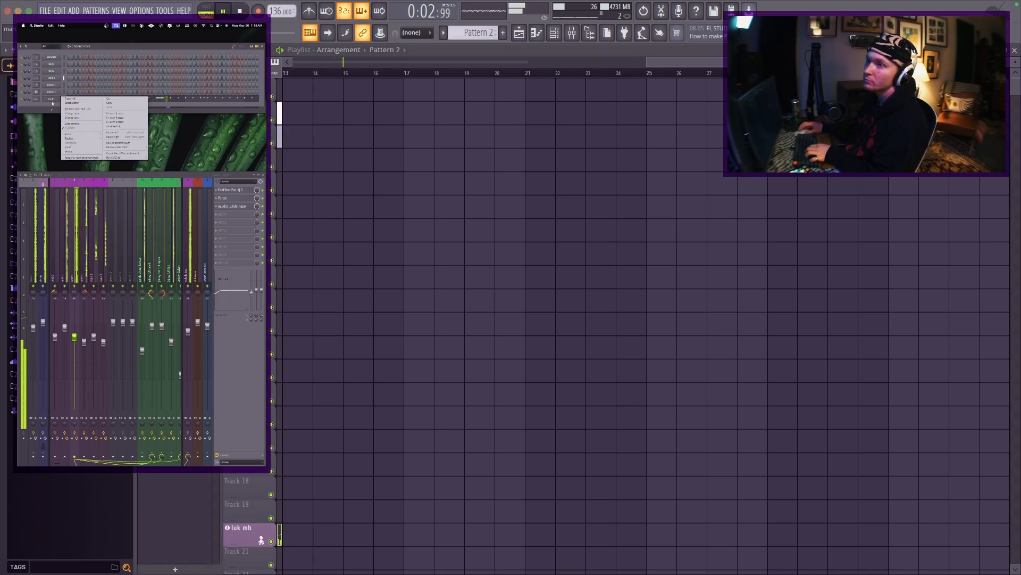
scroll(86, 240, "down", 10)
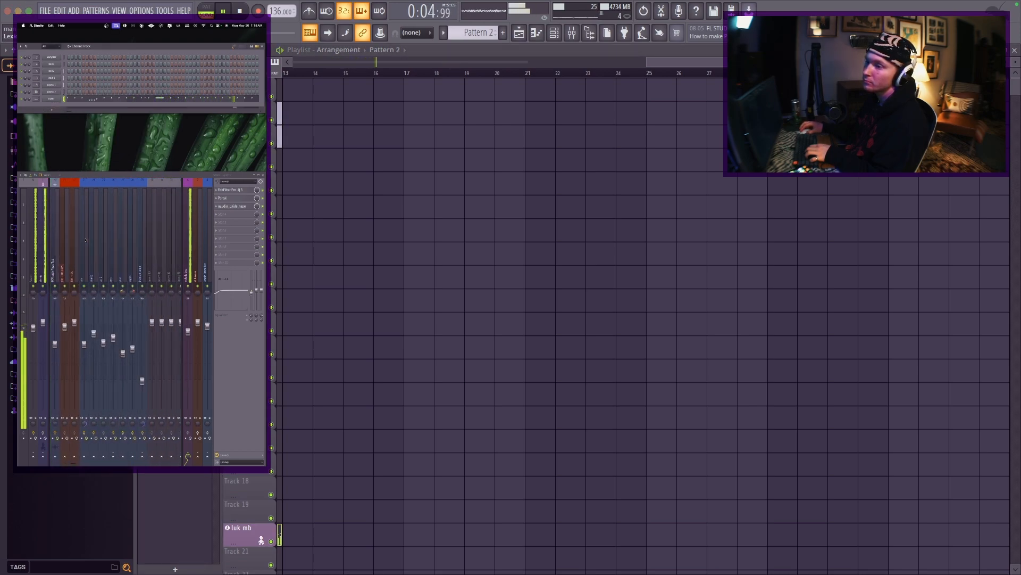
scroll(85, 240, "up", 10)
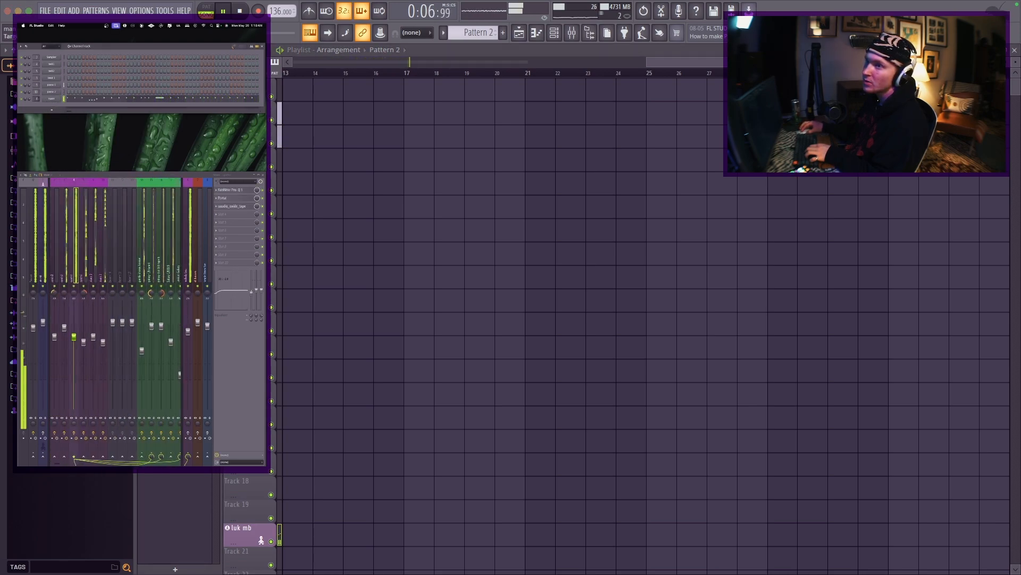
Rename the Pattern 2 clip under the main melody in the playlist as beat
scroll(86, 239, "down", 10)
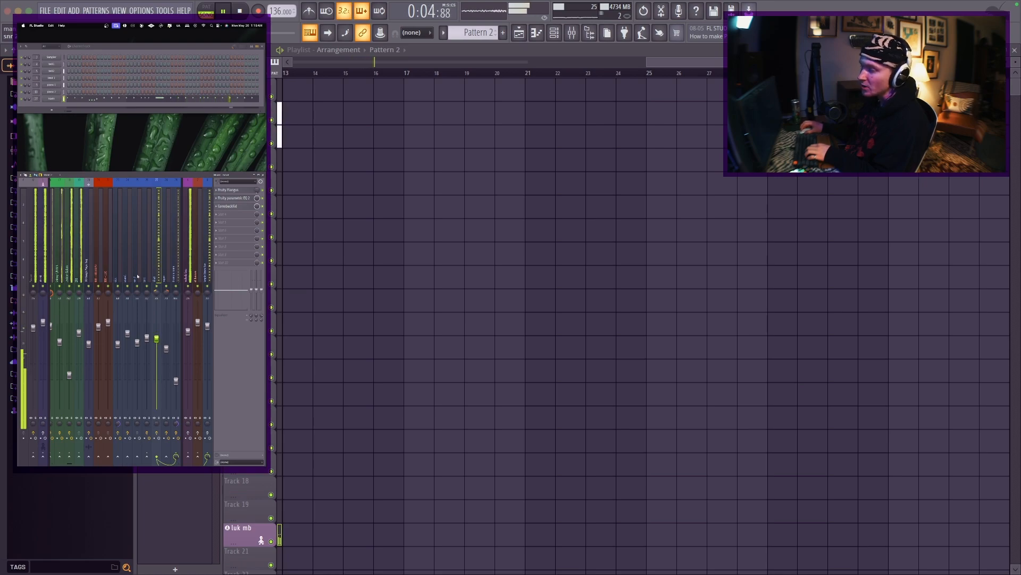
left_click(509, 185)
right_click(510, 186)
scroll(415, 186, "left", 5)
scroll(118, 229, "left", 5)
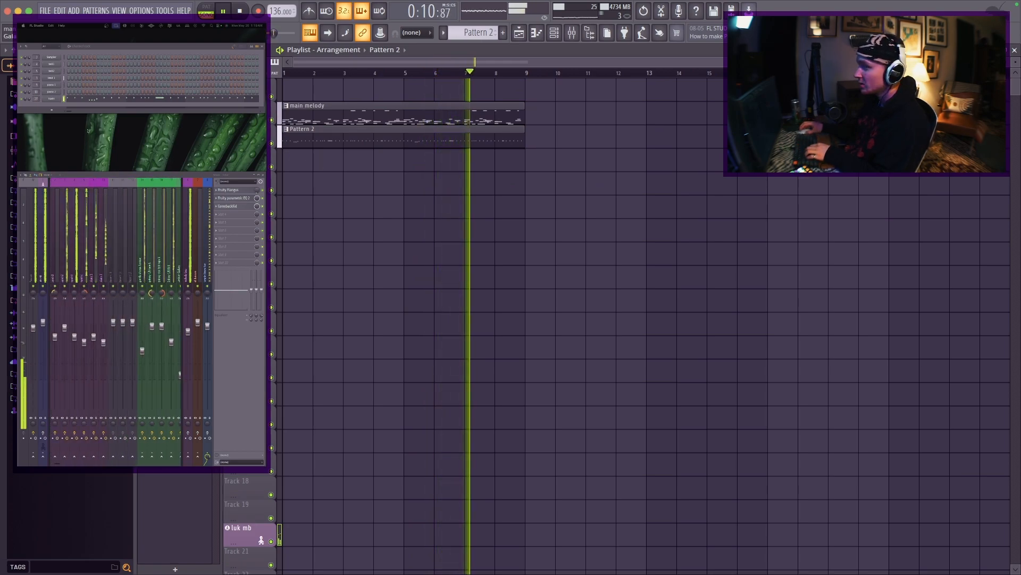
left_click(286, 129)
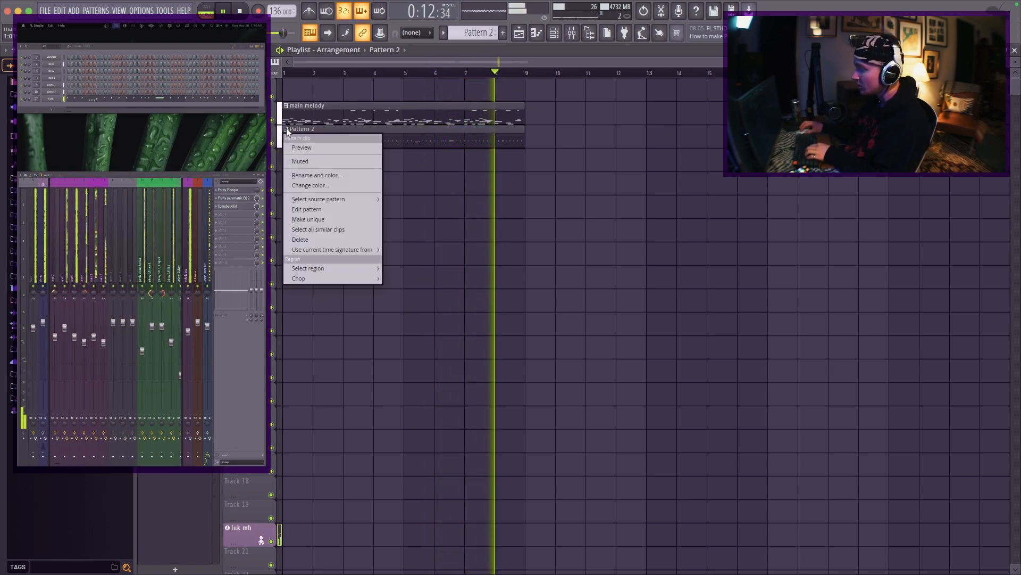
left_click(316, 177)
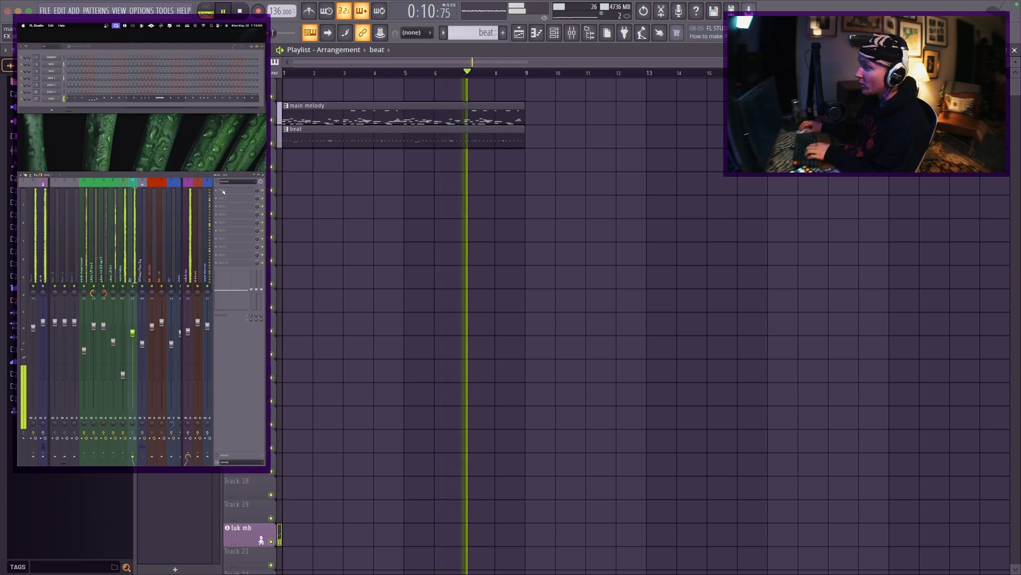
Add FabFilter Pro-Q 3 to the selected mixer track and load its preset EDM Trance Pluck - Mid Side Separation
left_click(223, 191)
left_click(152, 87)
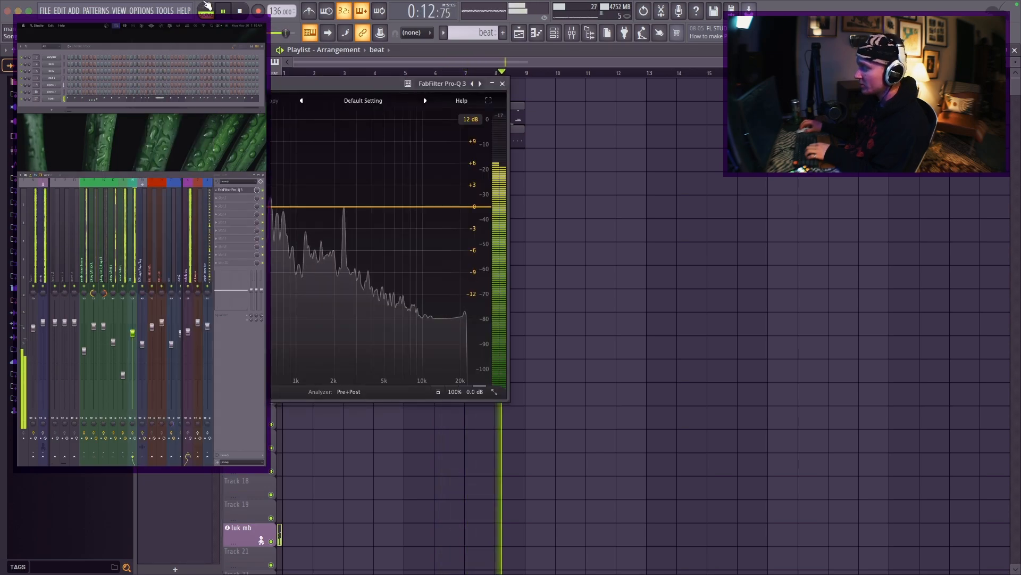
left_click(363, 100)
mouse_move(351, 126)
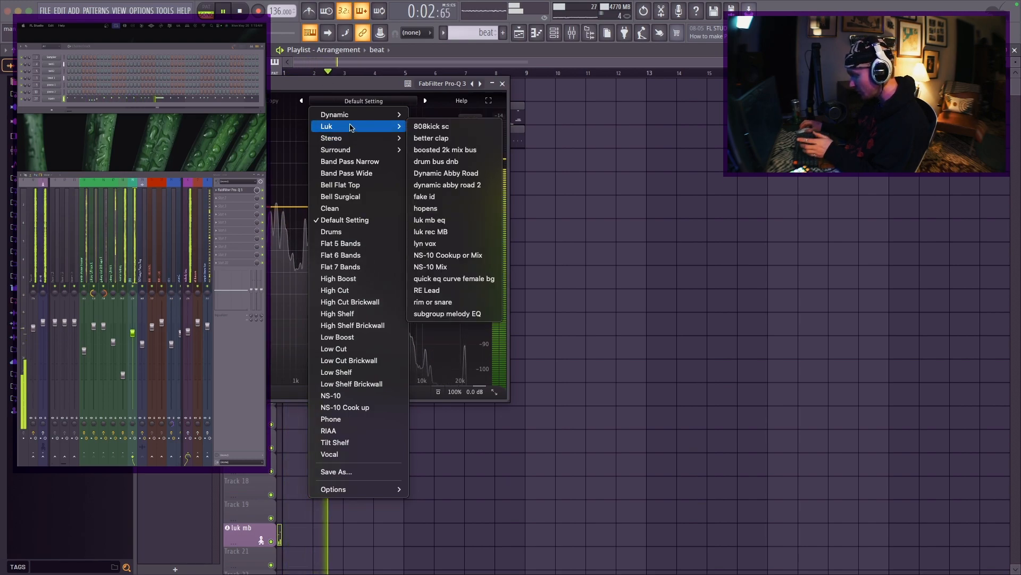
mouse_move(464, 128)
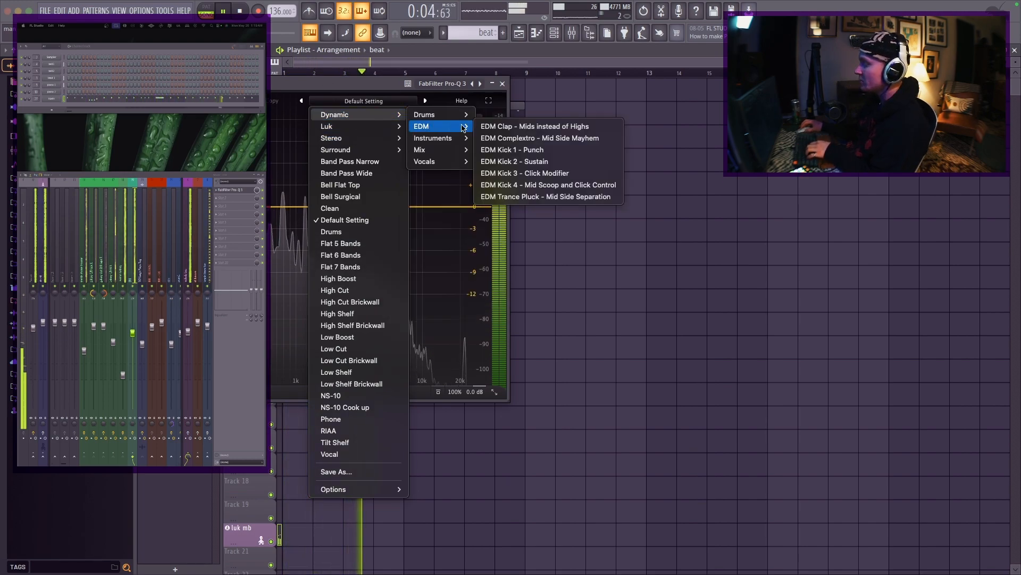
left_click(556, 196)
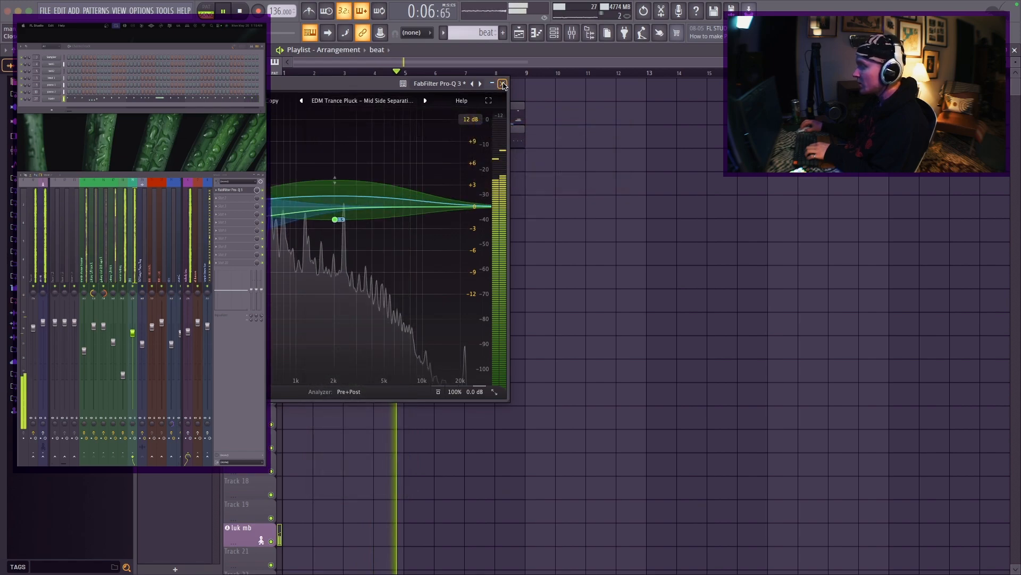
key("Escape")
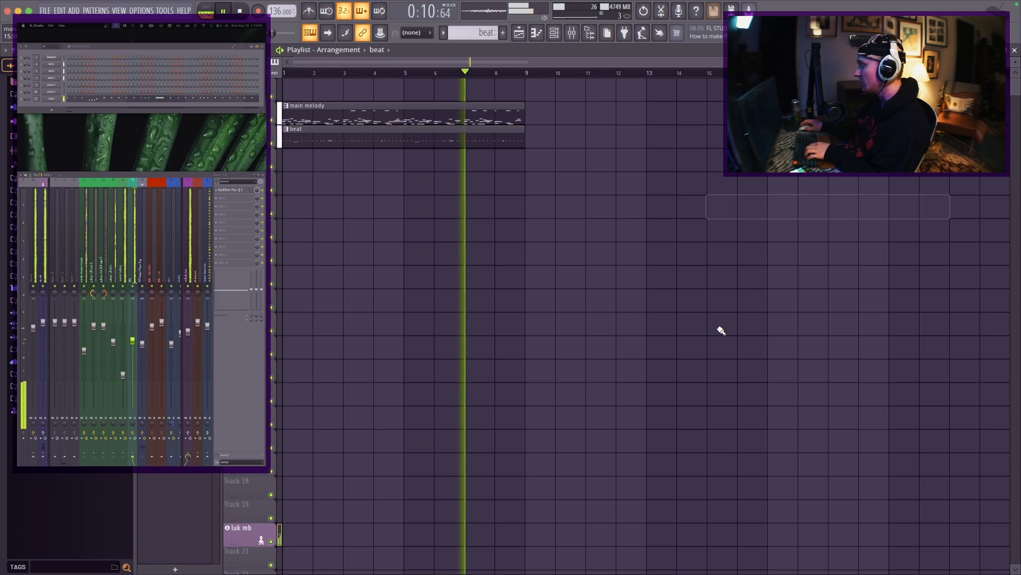
Add the OPEN HAT - HYPER sample from the Drum Kits folder as a channel, with two hits each in bars 1 and 3
left_click(69, 218)
scroll(69, 218, "down", 5)
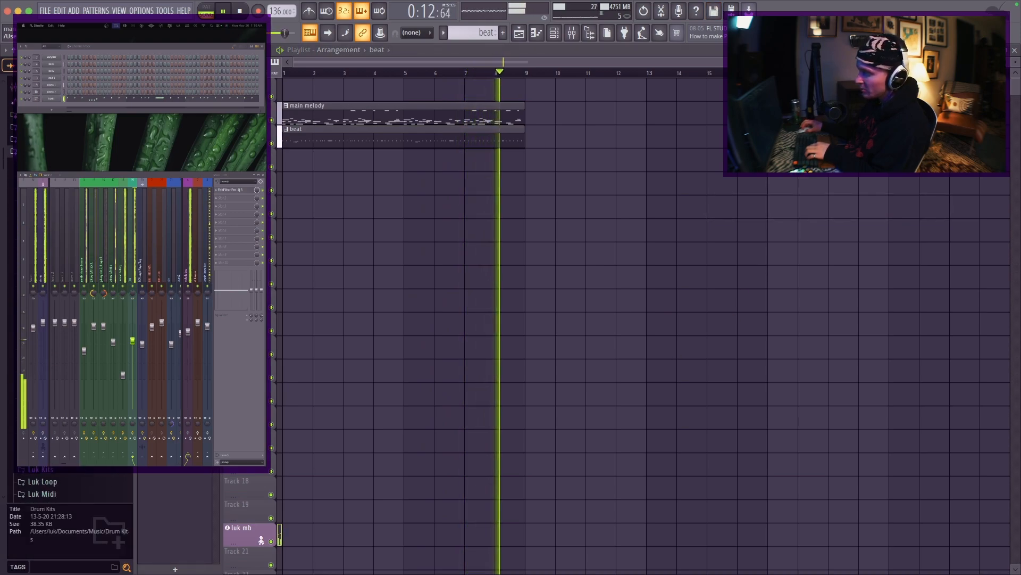
scroll(69, 218, "down", 1)
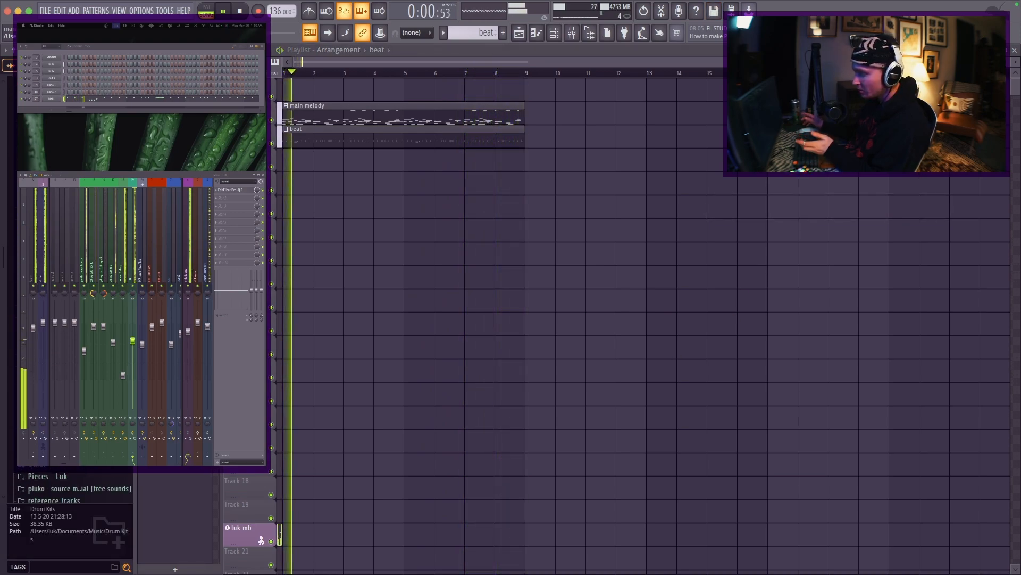
scroll(69, 218, "up", 3)
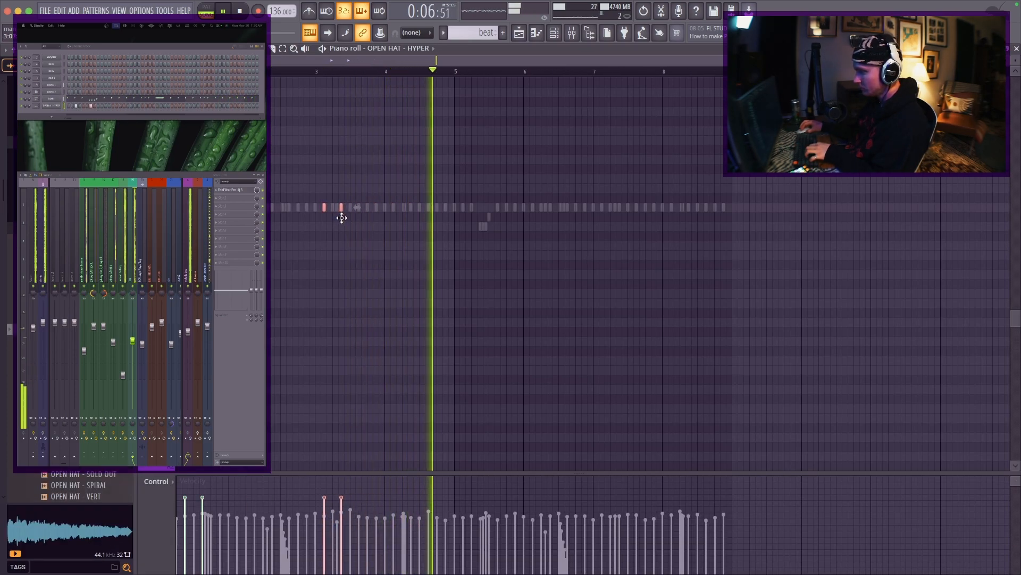
Duplicate the open hat notes of bars 1 to 4 into bars 5 to 8 and slightly lower the velocity of all hits
left_click_drag(456, 74, 178, 74)
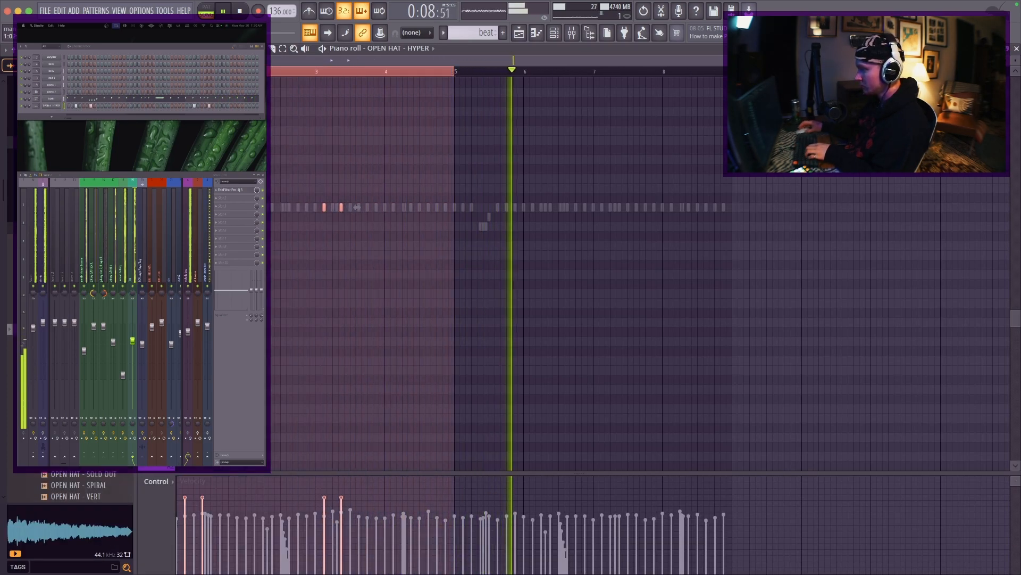
key("ctrl+b")
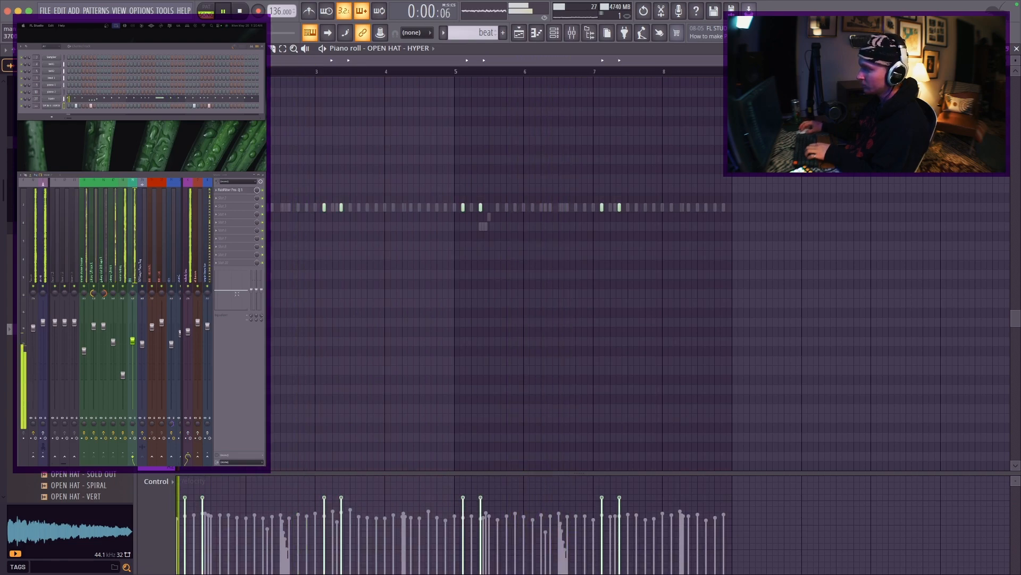
left_click_drag(721, 146, 180, 298)
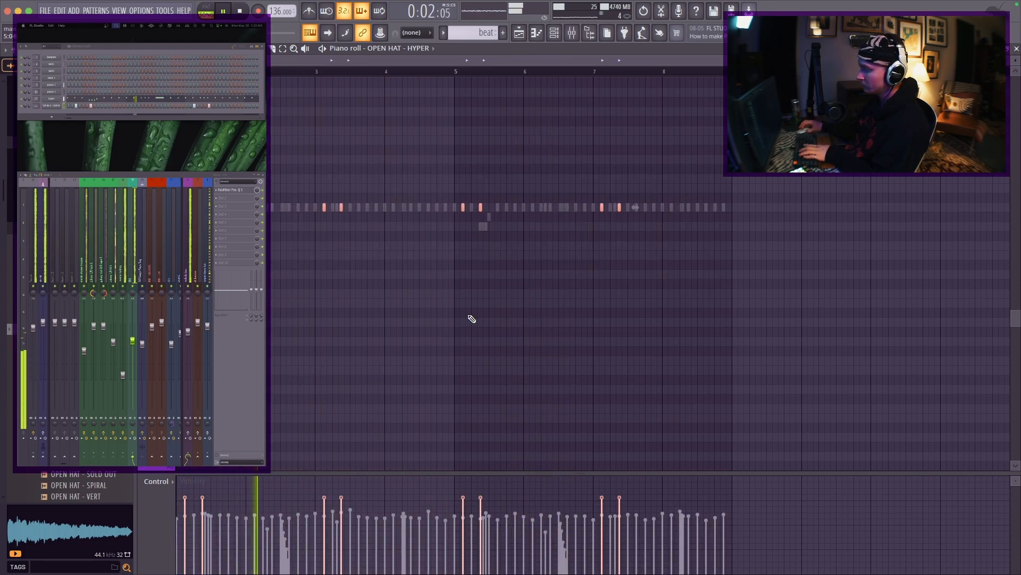
left_click(469, 316)
right_click(469, 315)
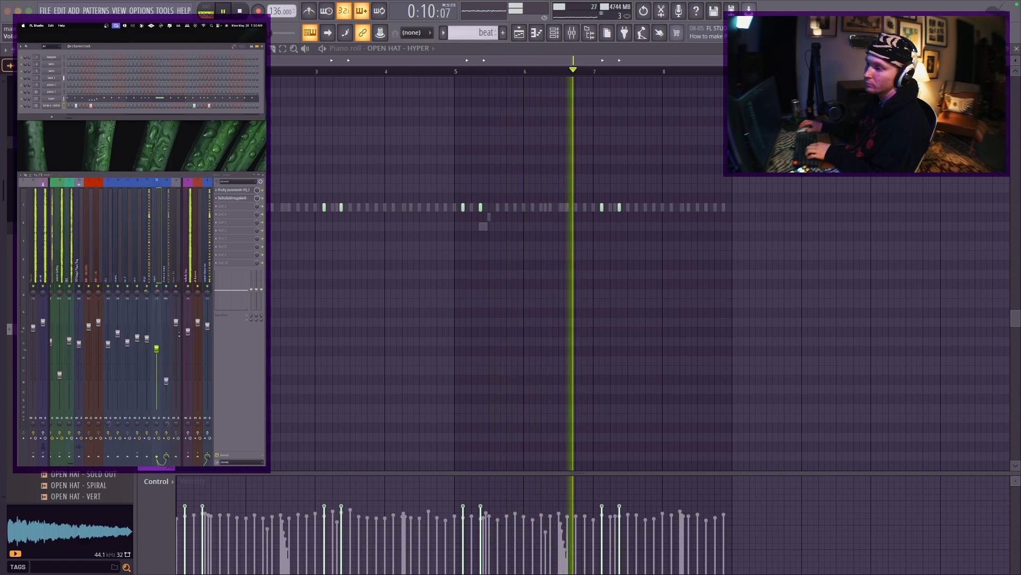
Set the decay of the ValhallaVintageVerb reverb on the open hat's mixer track to 0.67 s and return to the playlist
left_click(221, 198)
left_click_drag(326, 154, 578, 115)
left_click_drag(435, 233, 435, 254)
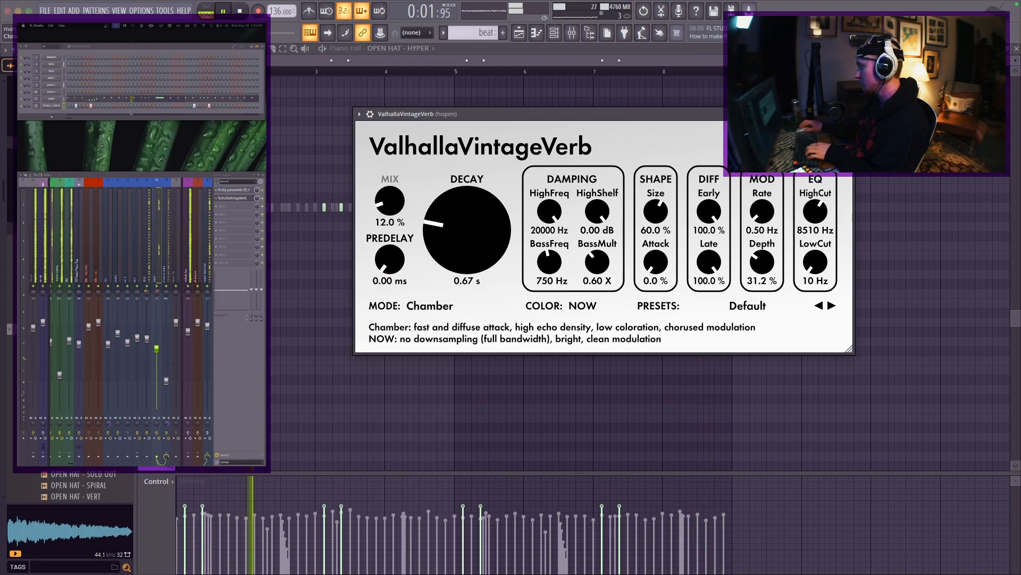
key("Escape")
key("Escape")
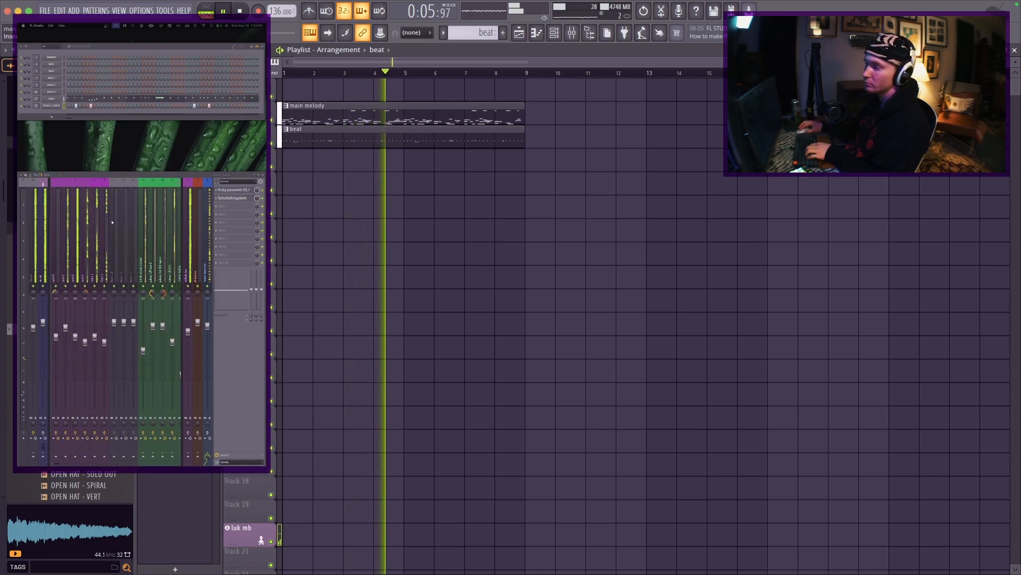
Browse the 808 folder of the same drum kit and add an 808 sample as a new channel
key("Left")
key("Left")
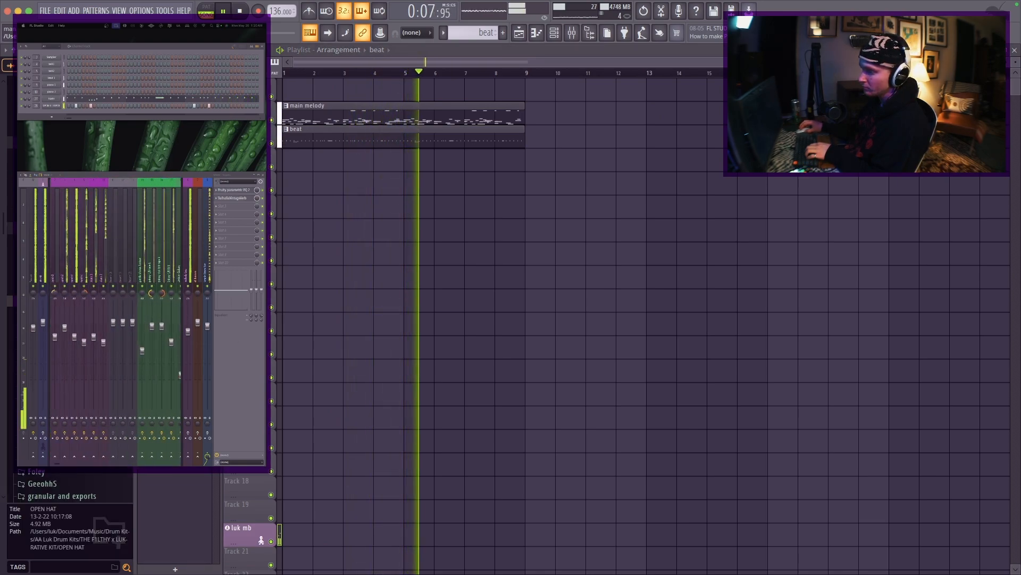
key("Up")
key("Up")
key("Up")
key("Up")
key("Up")
key("Right")
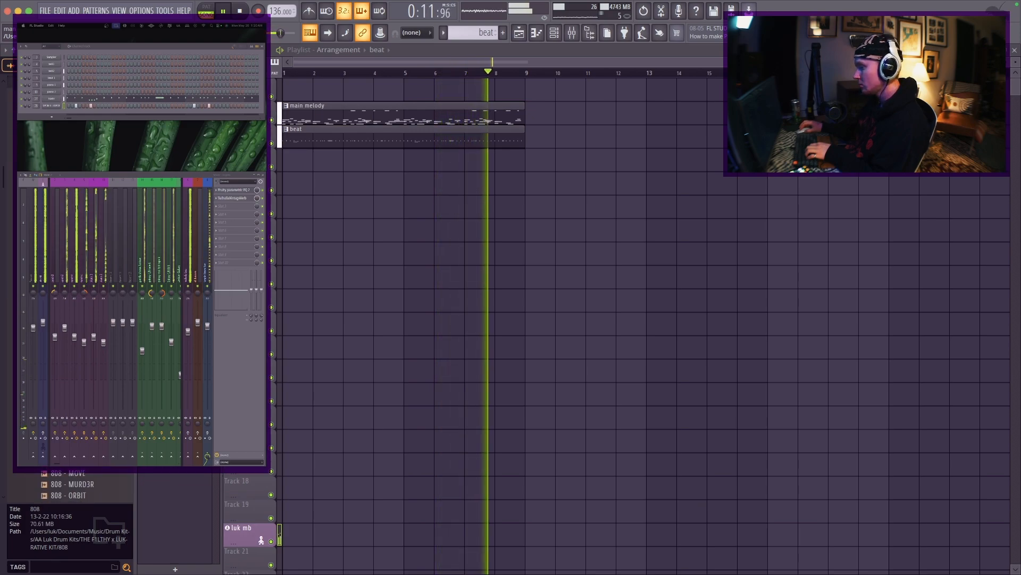
scroll(69, 484, "down", 4)
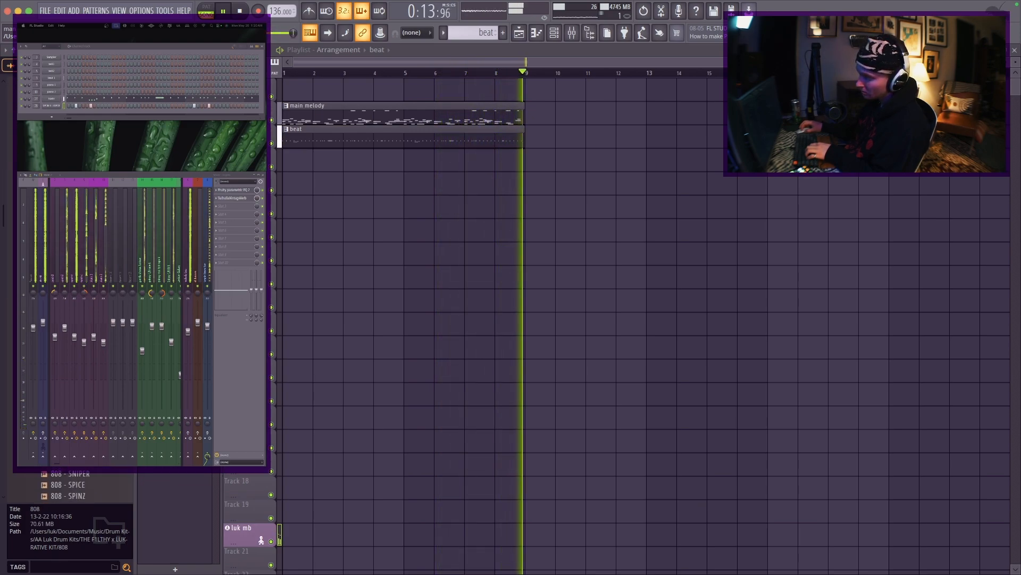
scroll(69, 183, "down", 1)
left_click(69, 183)
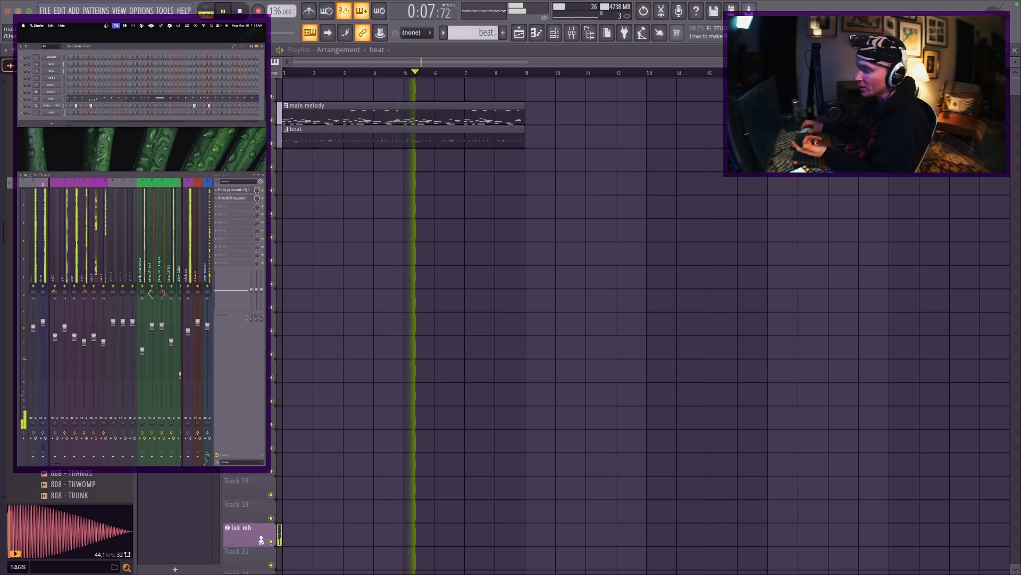
scroll(72, 372, "up", 10)
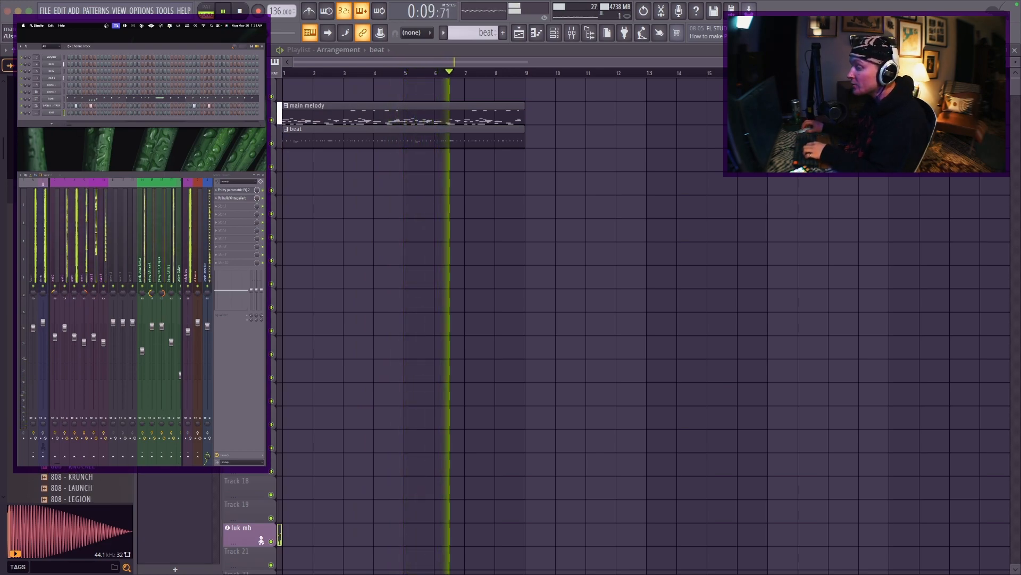
scroll(72, 372, "up", 10)
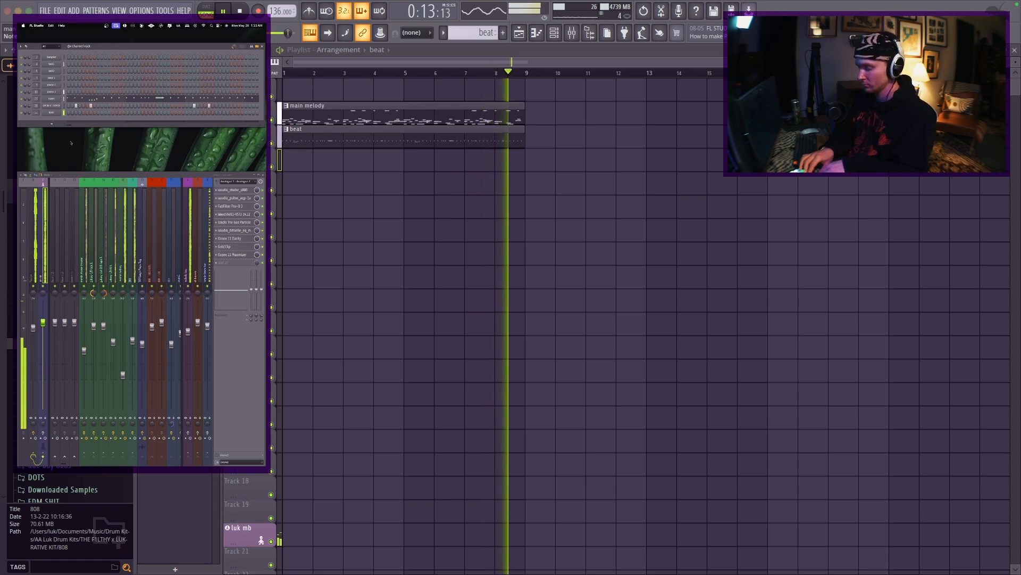
Record an 808 bass line into the beat pattern as notes and automation, and check it in the piano roll
key("space")
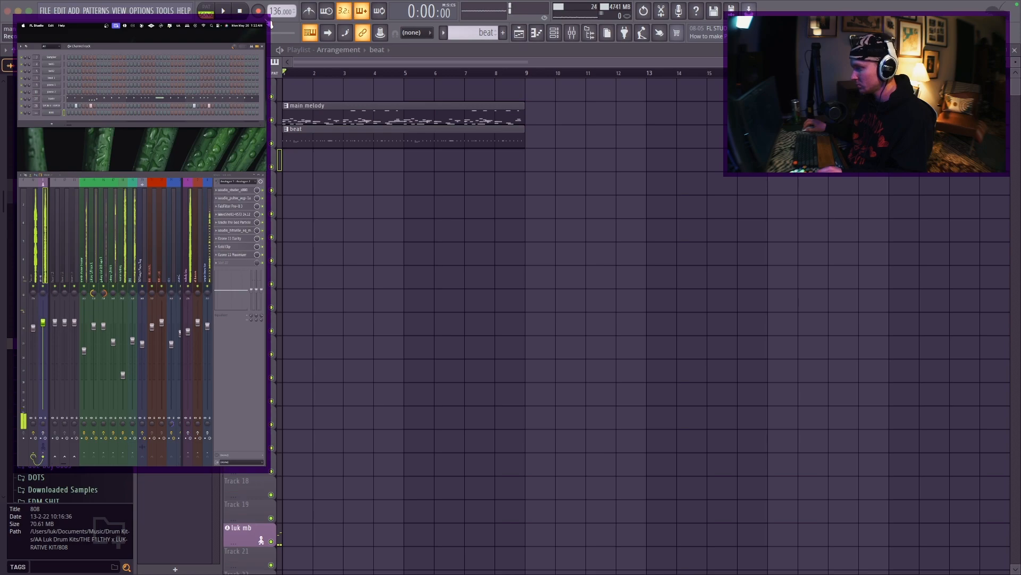
left_click(260, 13)
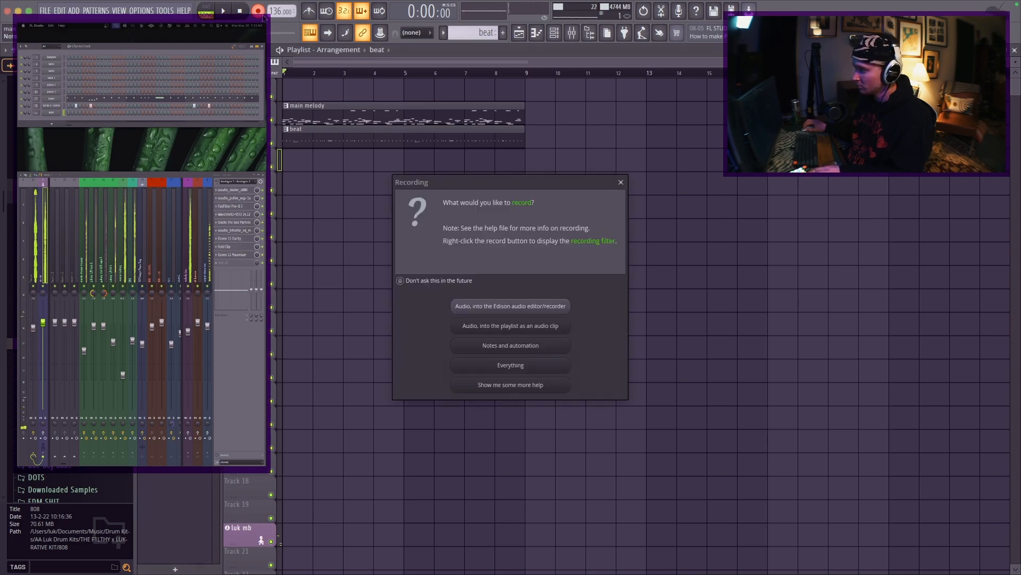
left_click(481, 346)
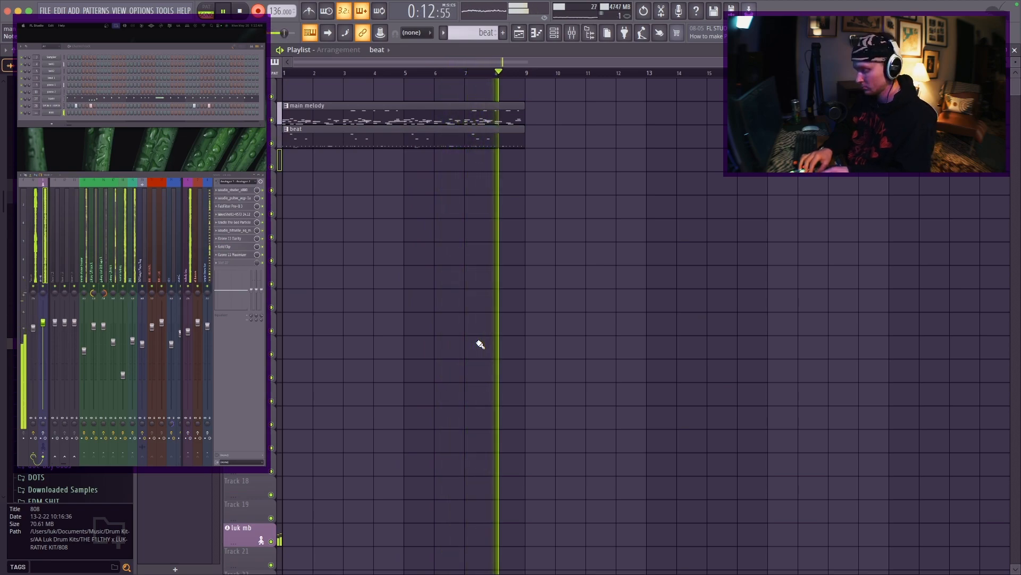
key("space")
left_click(258, 11)
key("space")
key("F7")
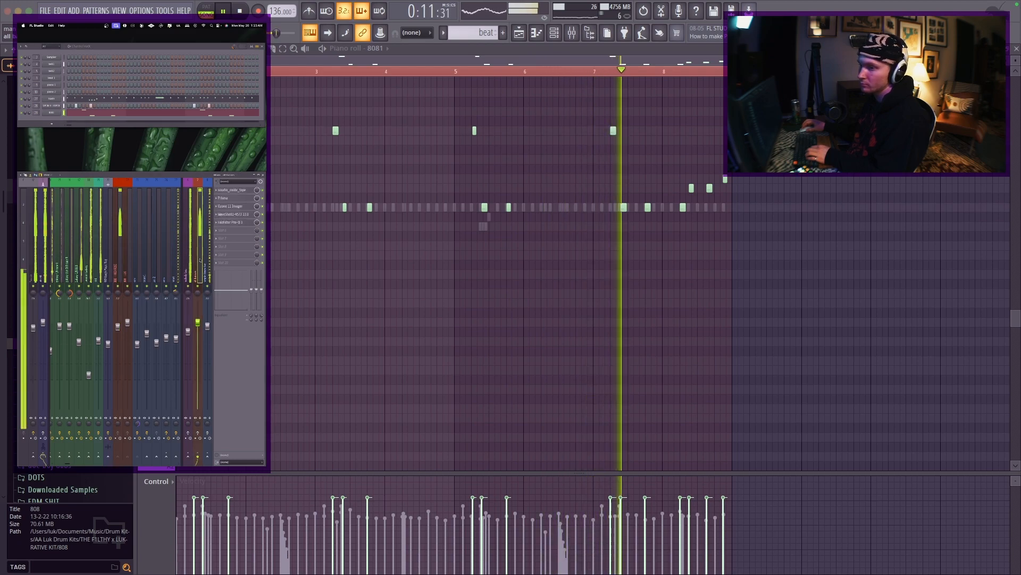
left_click(1017, 49)
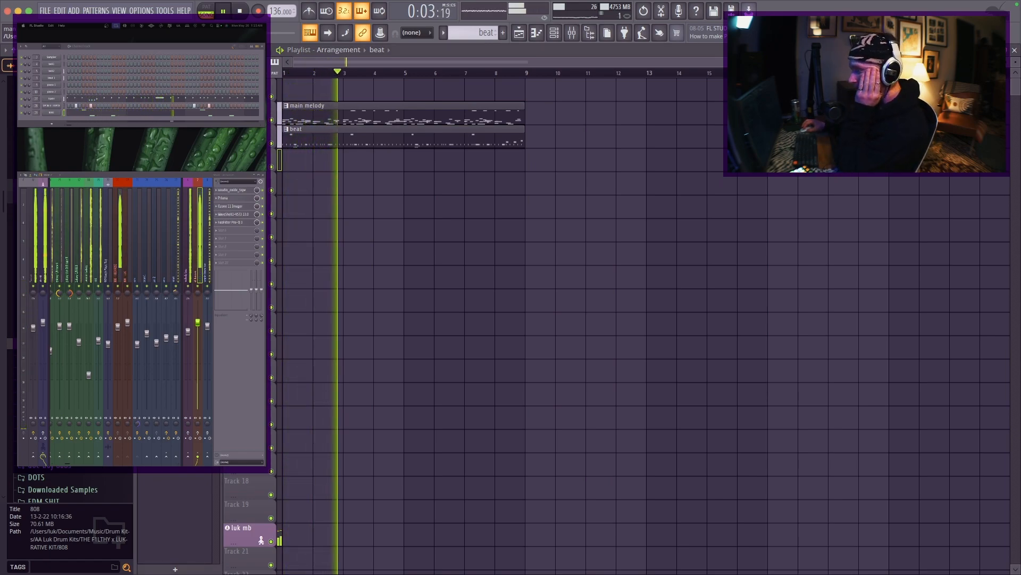
Audition more 808 and sub samples with playback stopped and add a second bass sample as a new channel
left_click(60, 343)
scroll(68, 484, "down", 5)
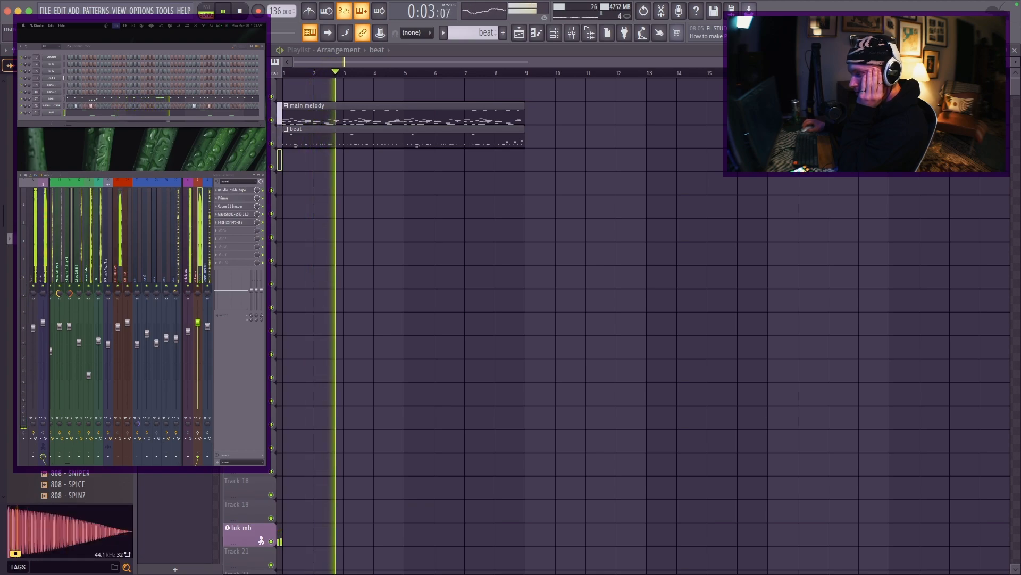
key("space")
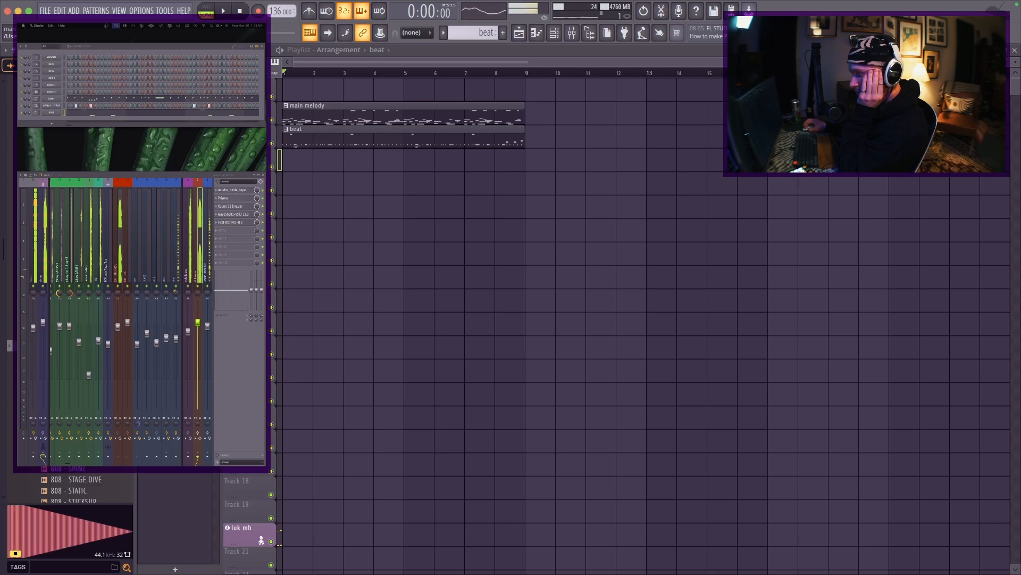
key("Down")
key("Down")
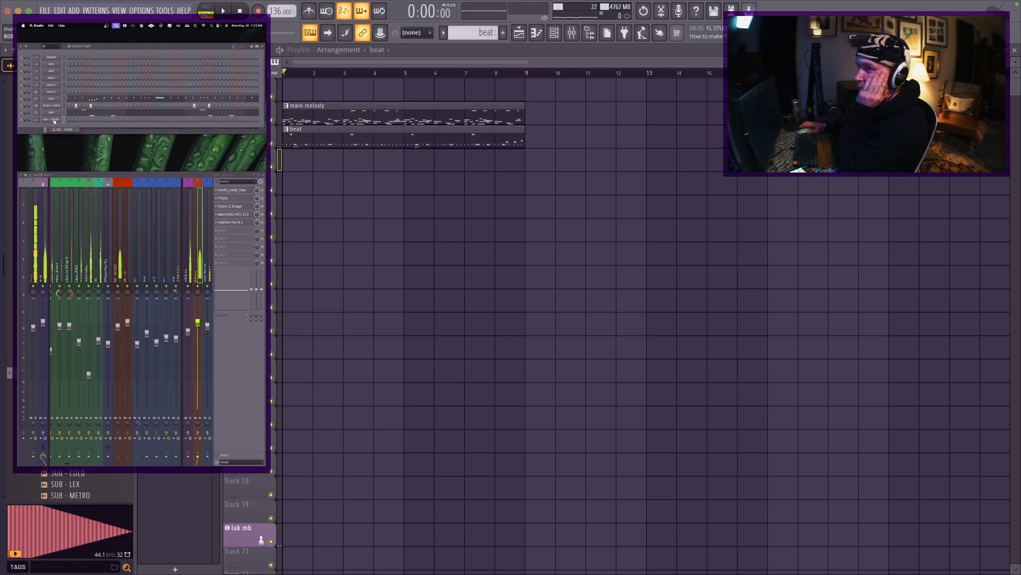
key("space")
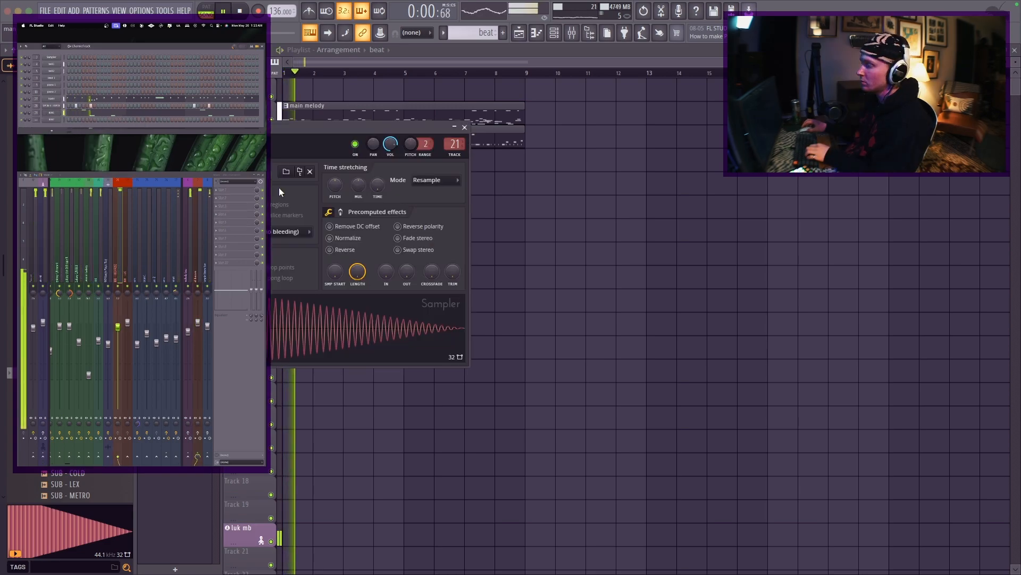
Set both the Cut and By group values of the 8082 bass channel to 8 in its miscellaneous functions
left_click(230, 144)
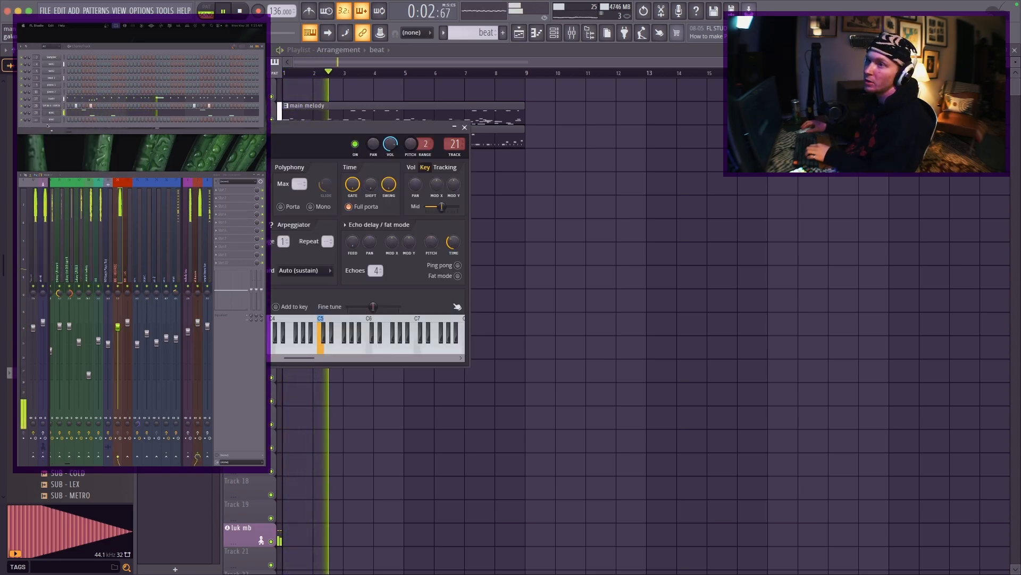
left_click(52, 120)
left_click_drag(324, 141, 501, 122)
left_click(422, 141)
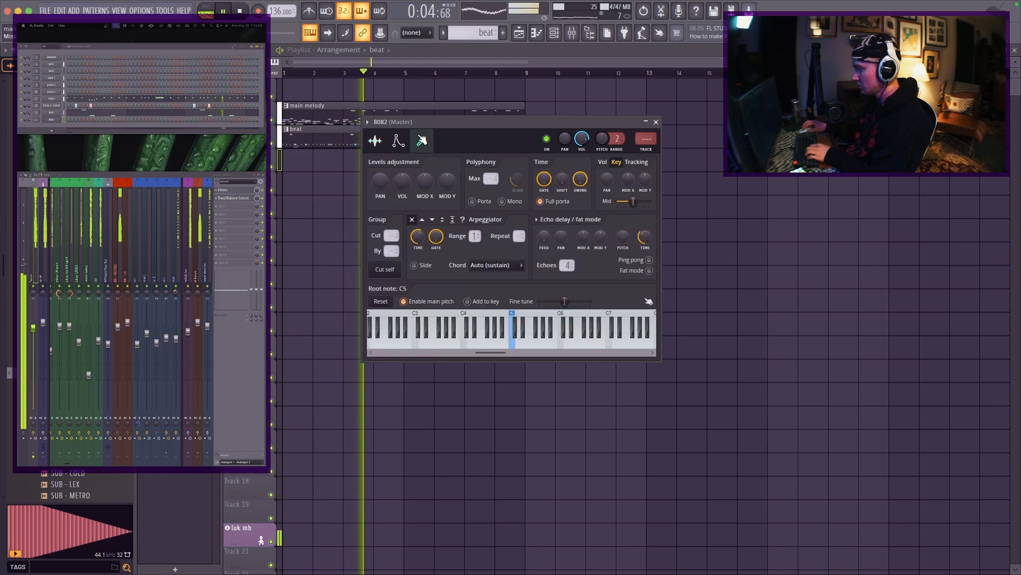
scroll(391, 235, "up", 6)
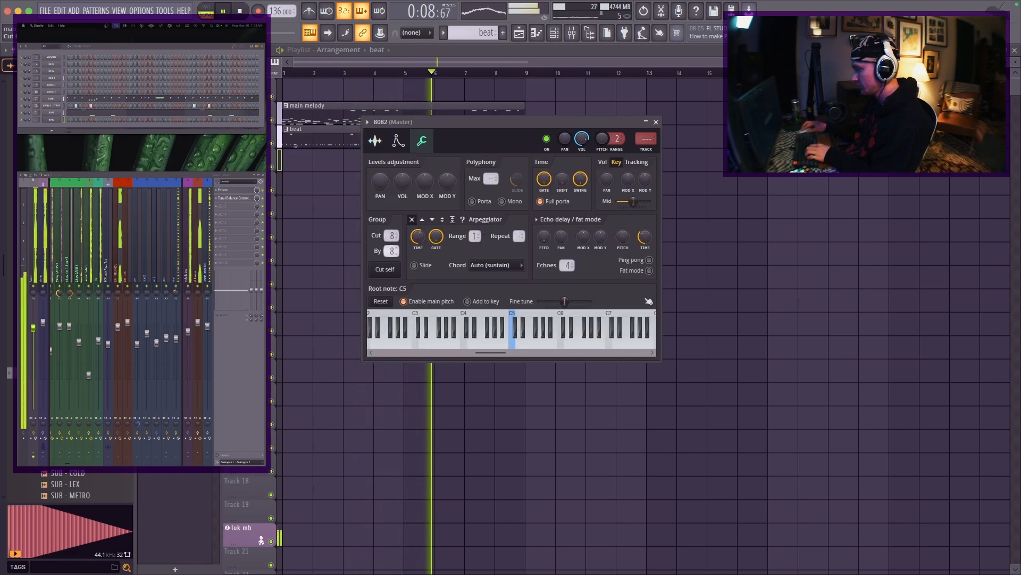
left_click(656, 122)
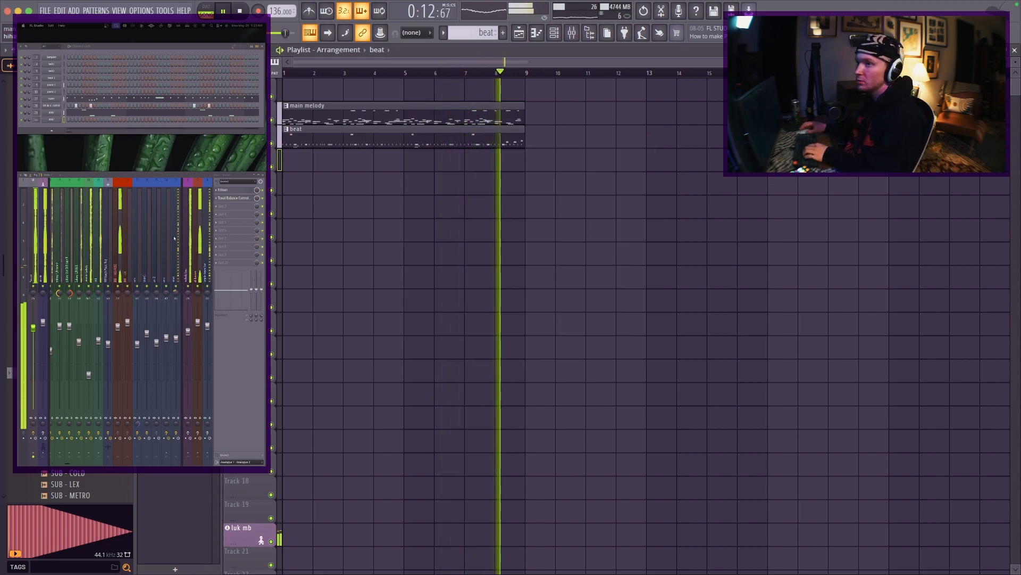
Open the 8082 channel in the piano roll and place bass notes at the pattern start and at bar 5
right_click(59, 122)
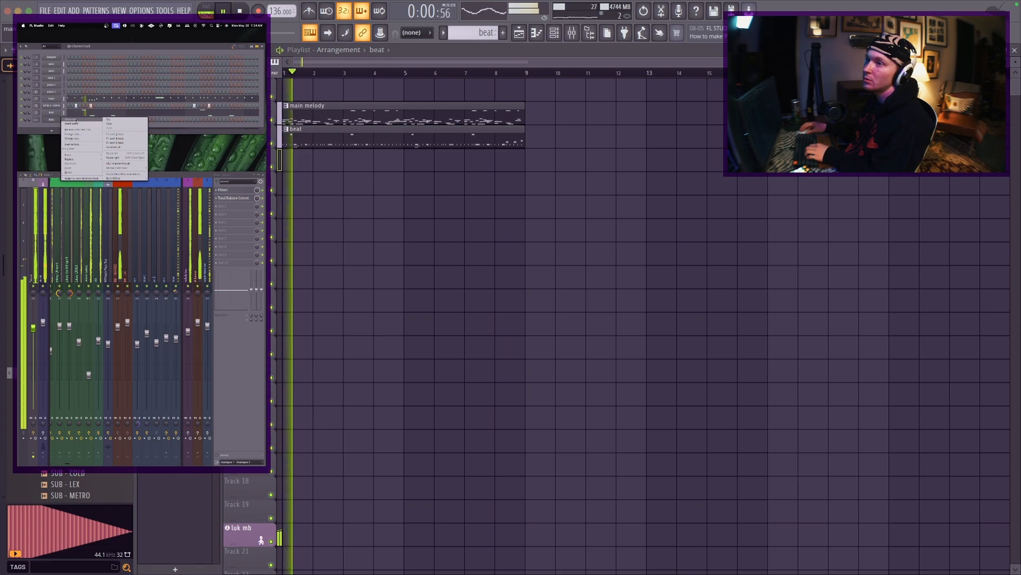
left_click(66, 124)
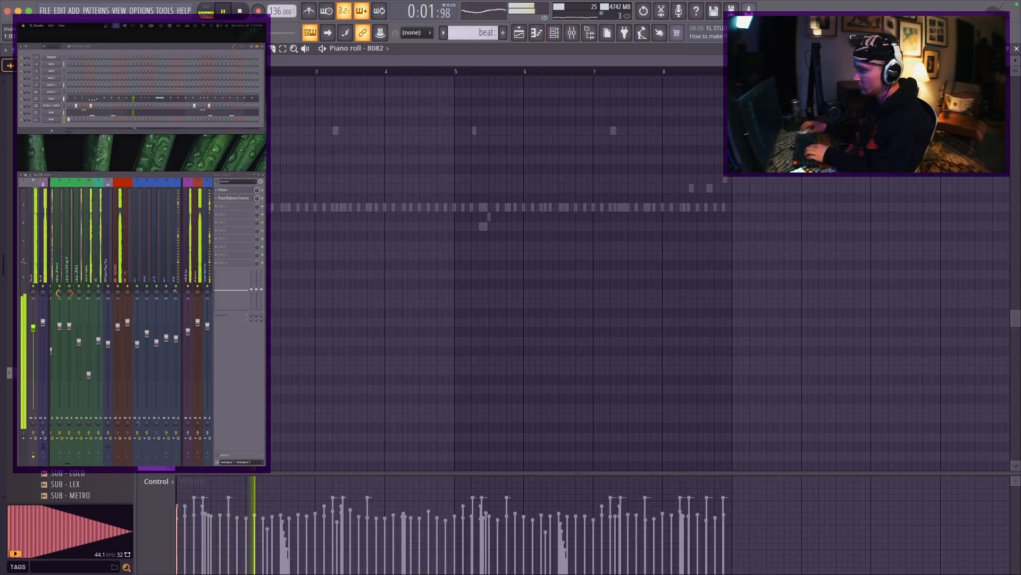
key("space")
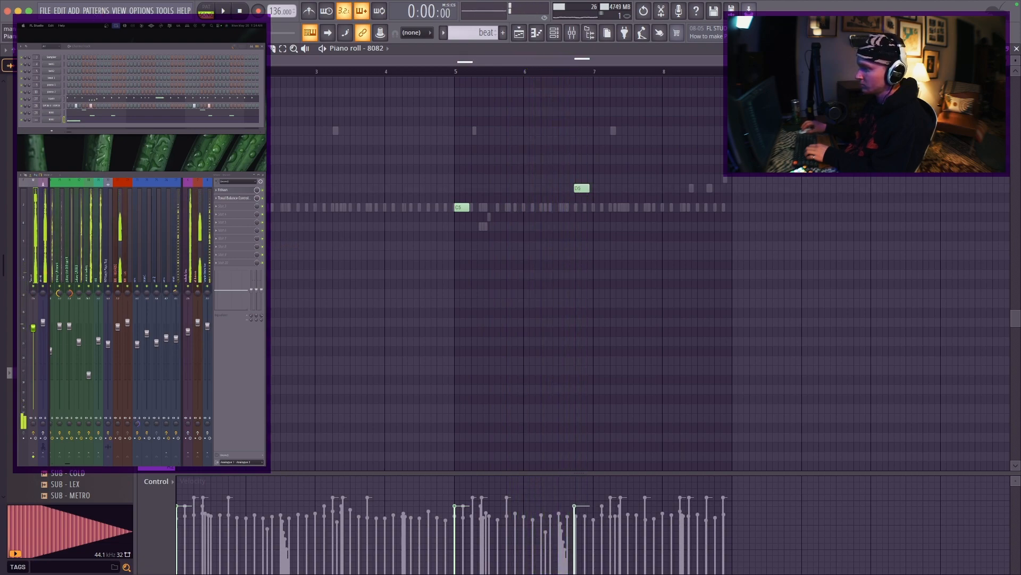
left_click_drag(525, 212, 365, 154)
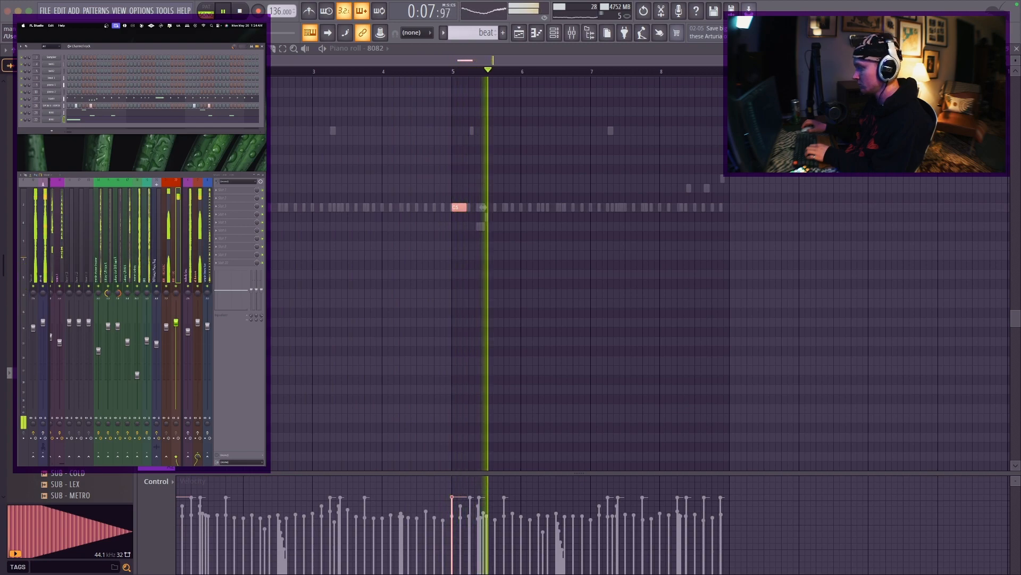
Load the Prisma multiband distortion plugin in the first effect slot of the 808 - LUK mixer track
left_click(217, 189)
mouse_move(221, 196)
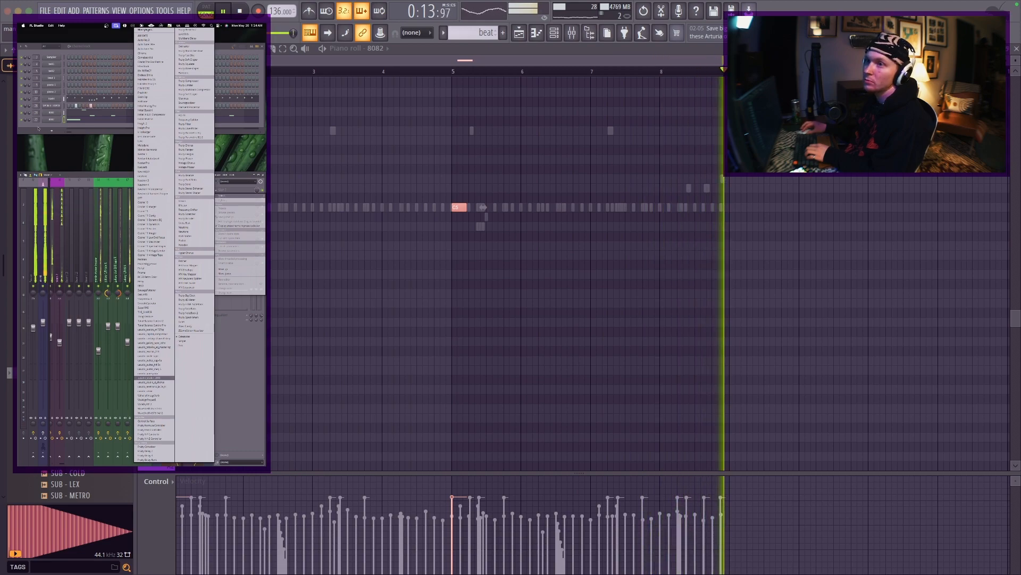
left_click(76, 208)
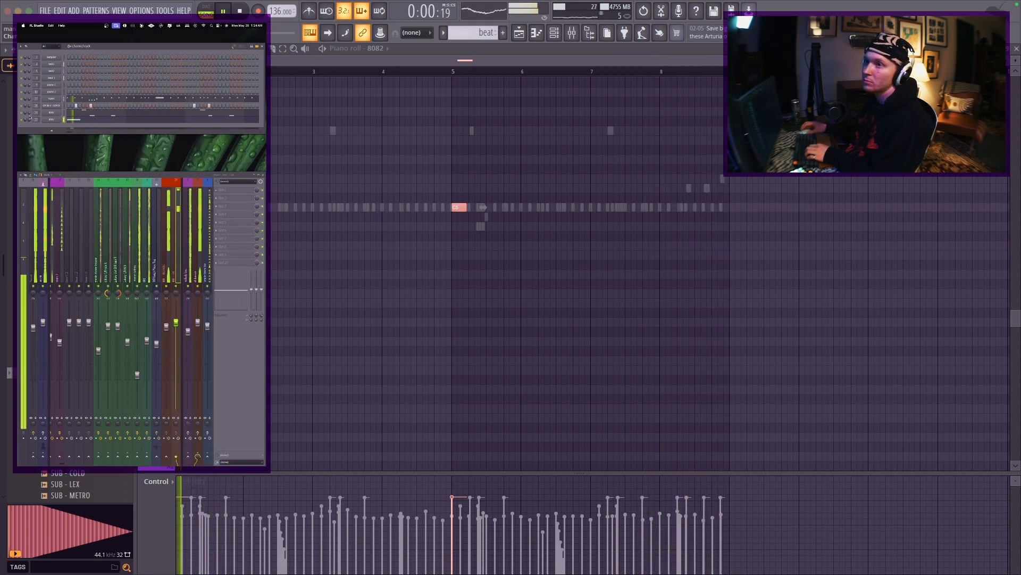
left_click(177, 229)
left_click(217, 190)
mouse_move(221, 195)
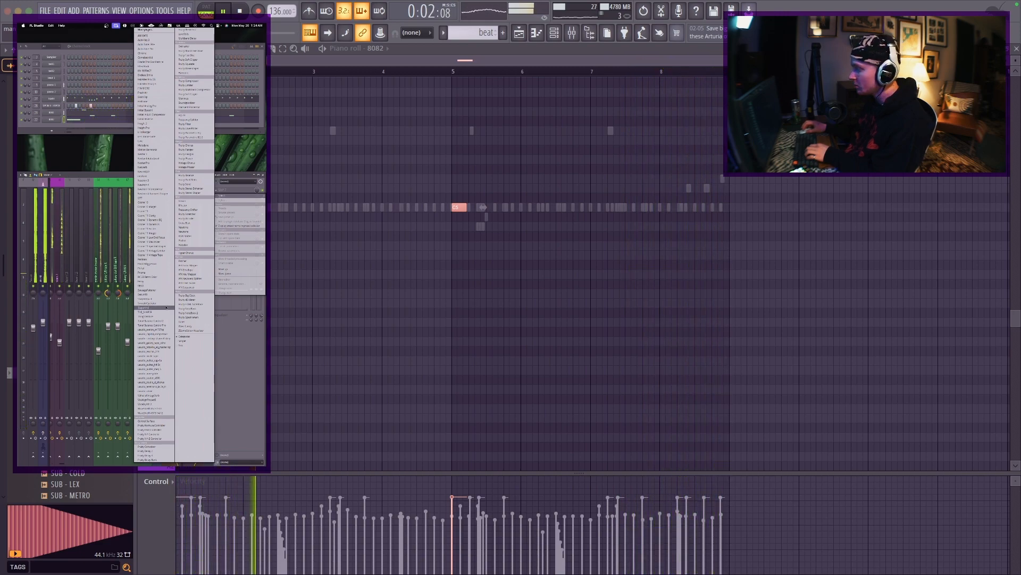
left_click(158, 273)
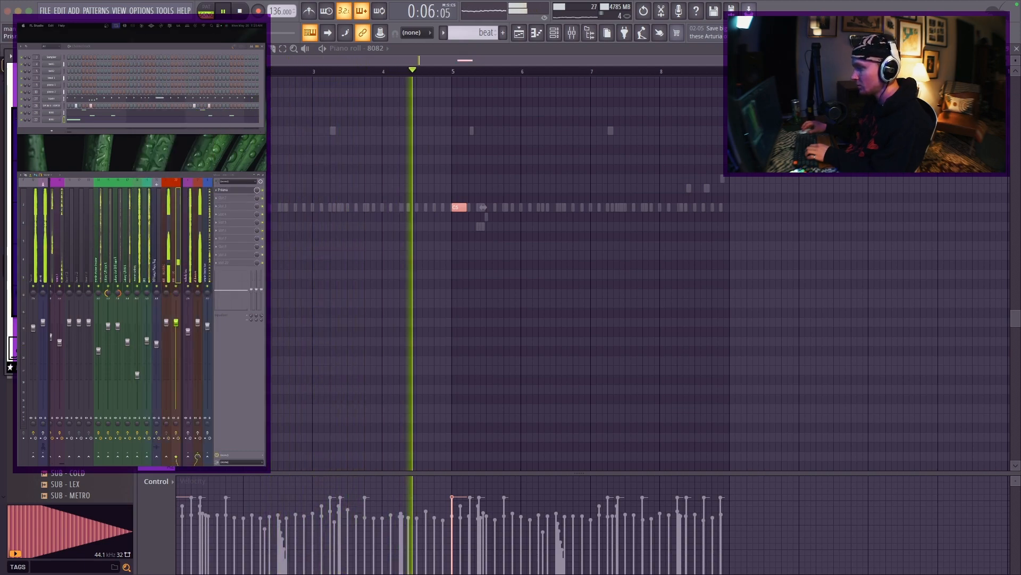
left_click_drag(710, 77, 581, 60)
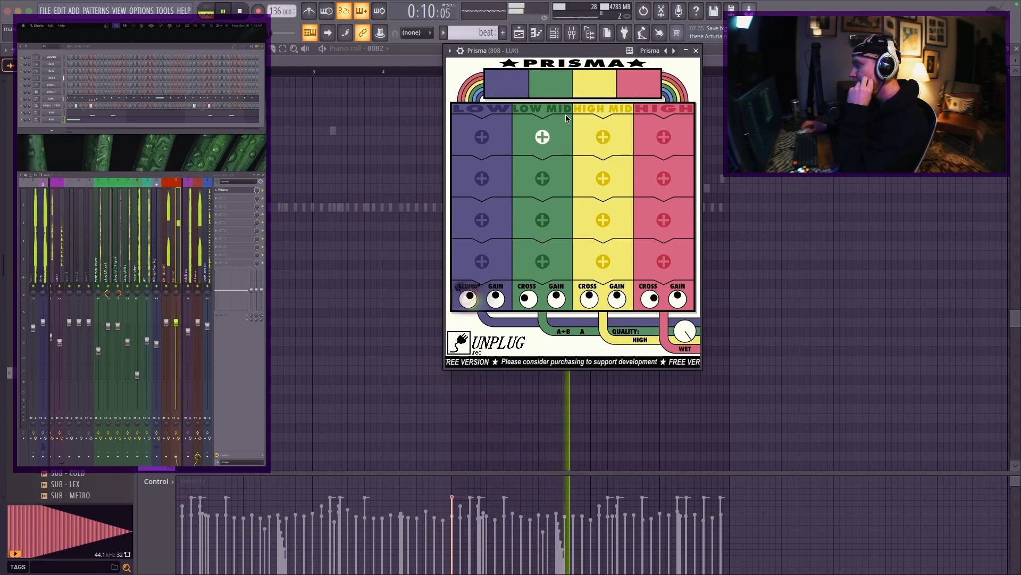
Add Asym distortion to Prisma's low mid band and Soft Clip to its low band, and return to the playlist
left_click(543, 137)
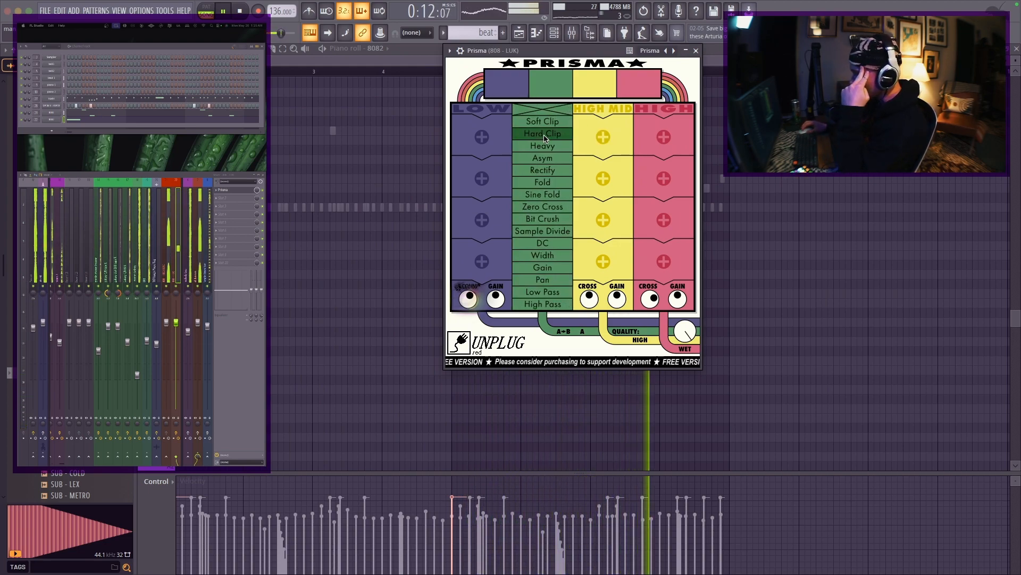
left_click(545, 162)
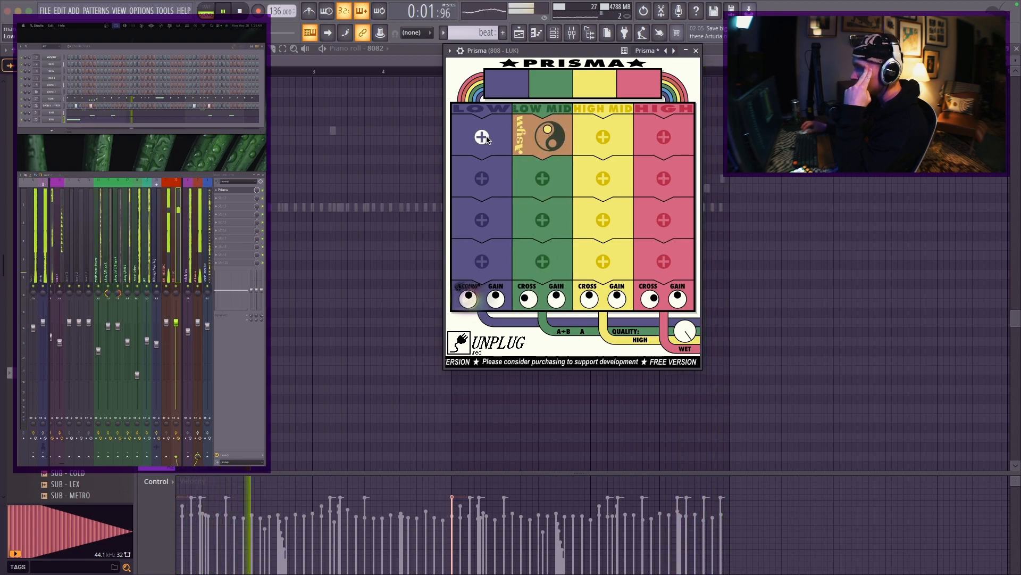
left_click(482, 138)
left_click(492, 122)
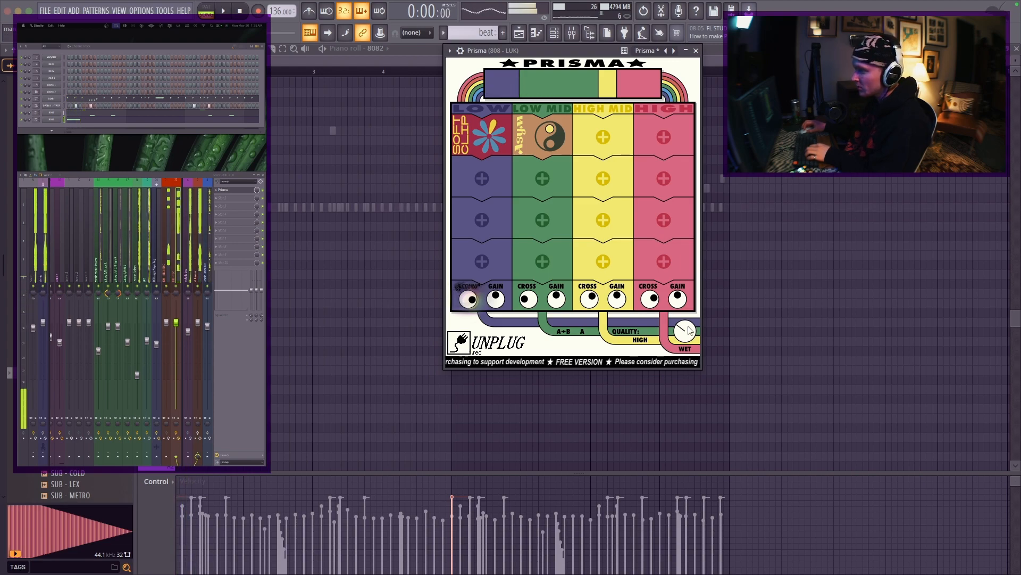
left_click(697, 51)
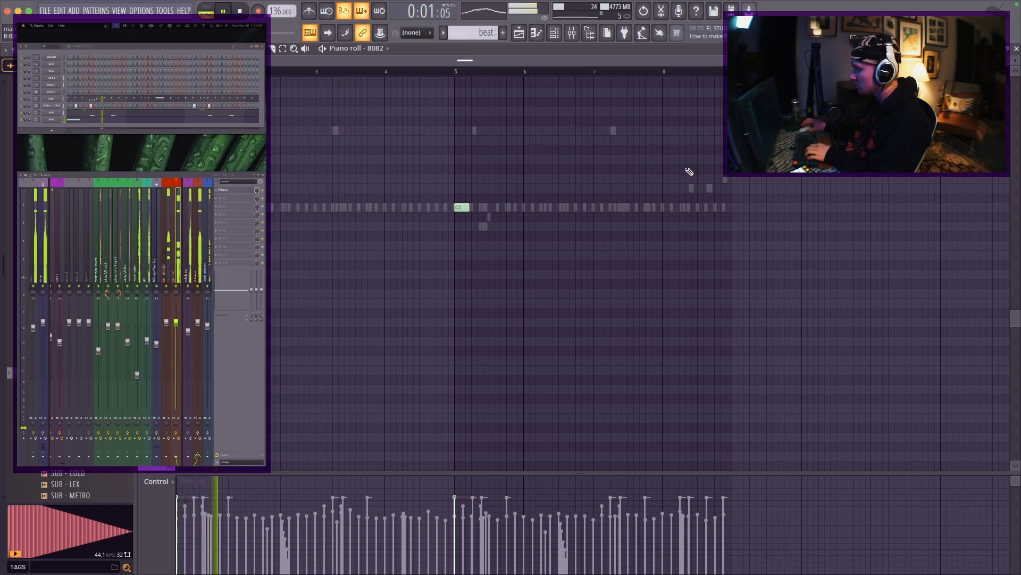
left_click(1017, 49)
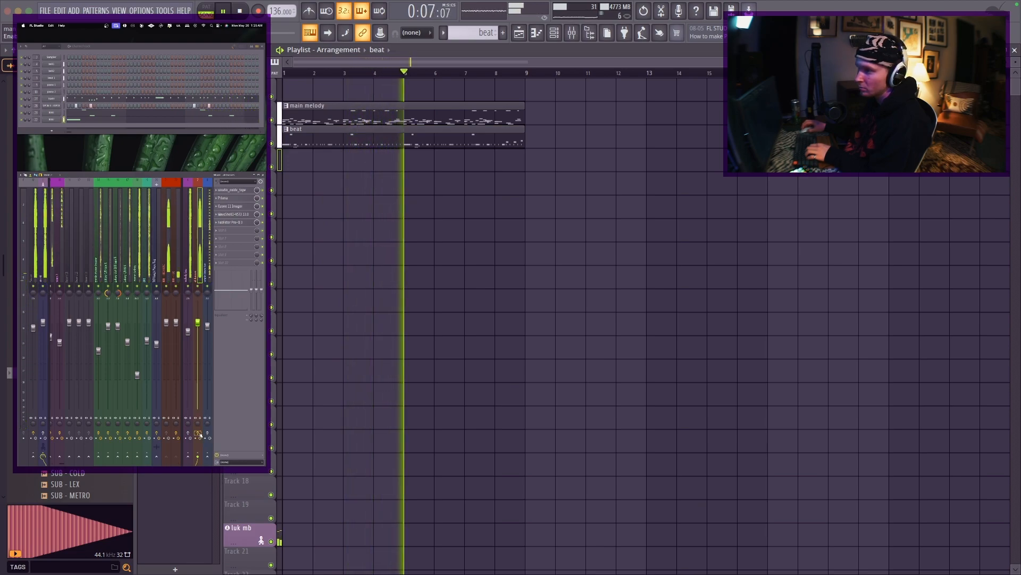
Check the oxide tape plugin on the all basses mixer track, and try uaudio_studer_a800 there before deleting it
left_click(229, 188)
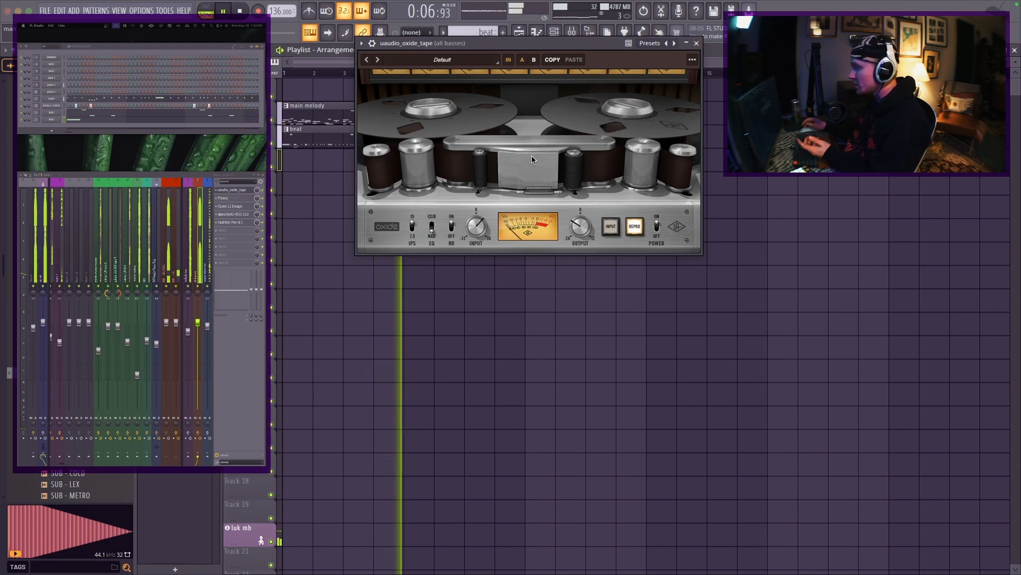
left_click(239, 229)
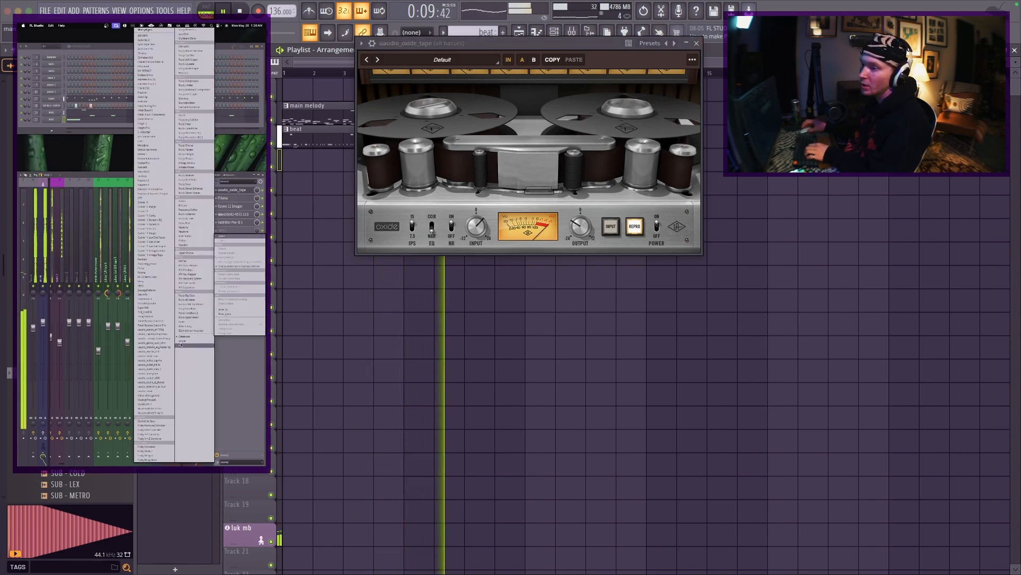
left_click(165, 386)
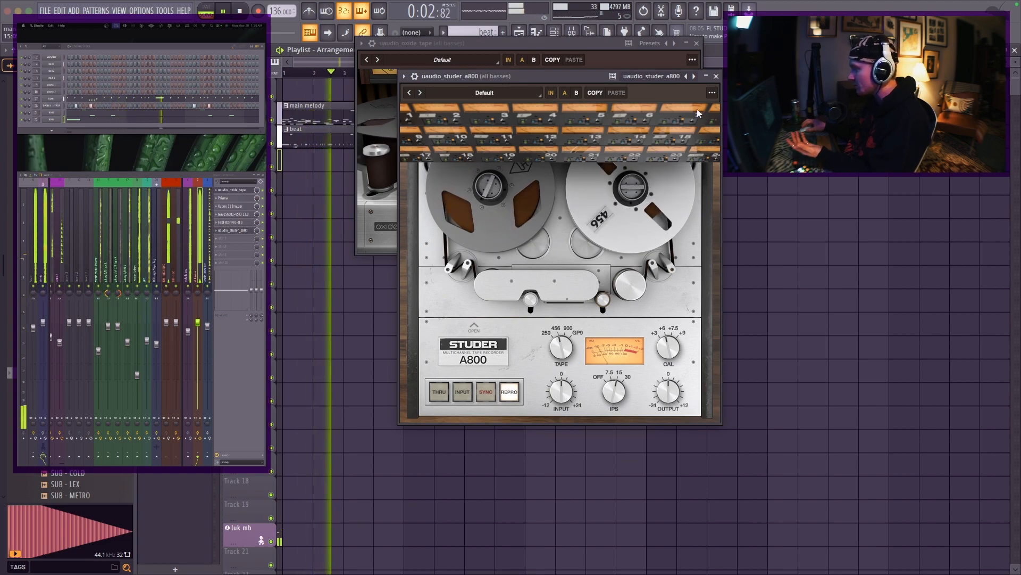
left_click(716, 76)
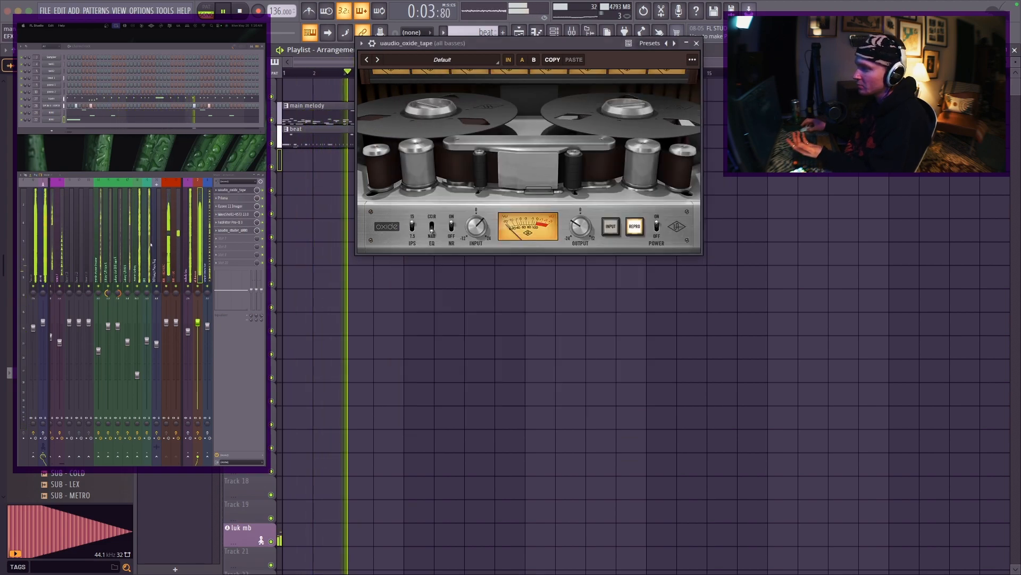
left_click(215, 230)
left_click(221, 238)
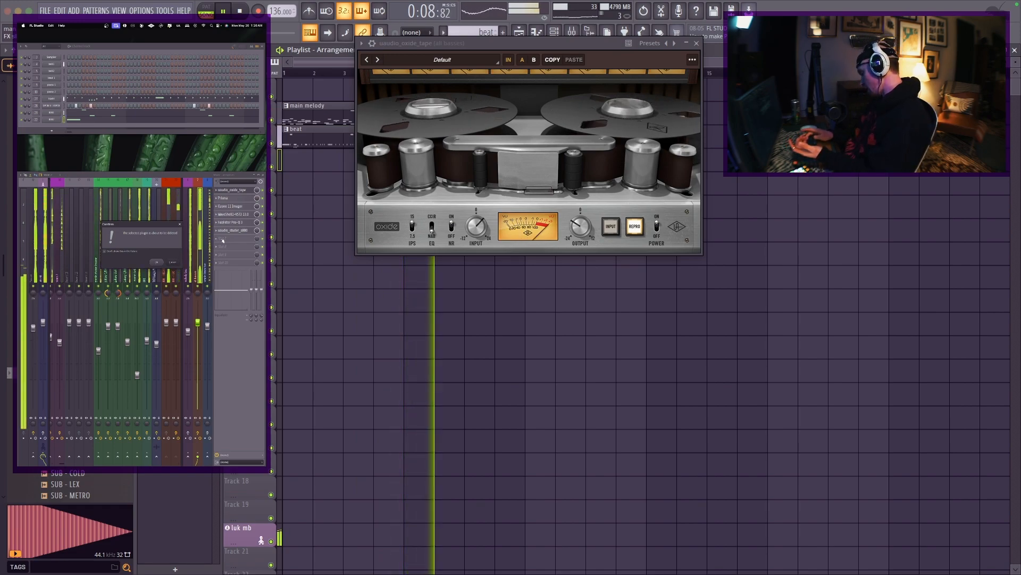
key("Return")
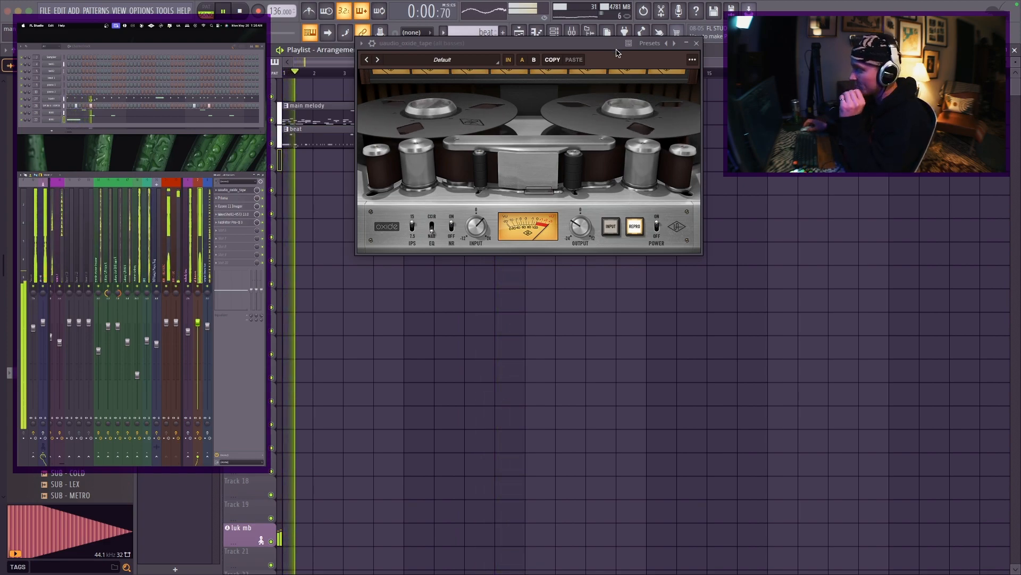
left_click(696, 43)
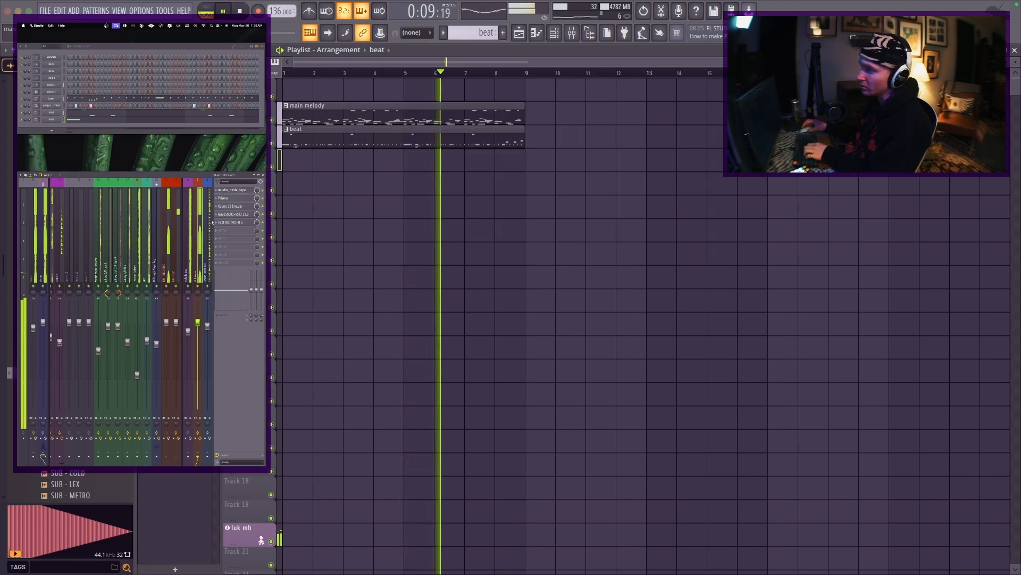
left_click(235, 213)
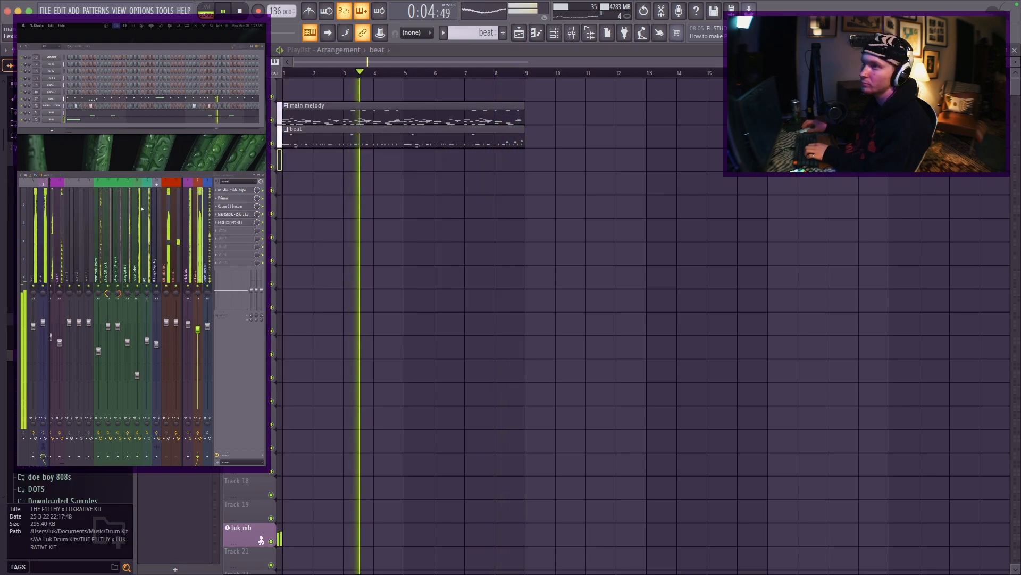
Rename the drum channel with the long sample name to "hope" in the channel rack
right_click(52, 106)
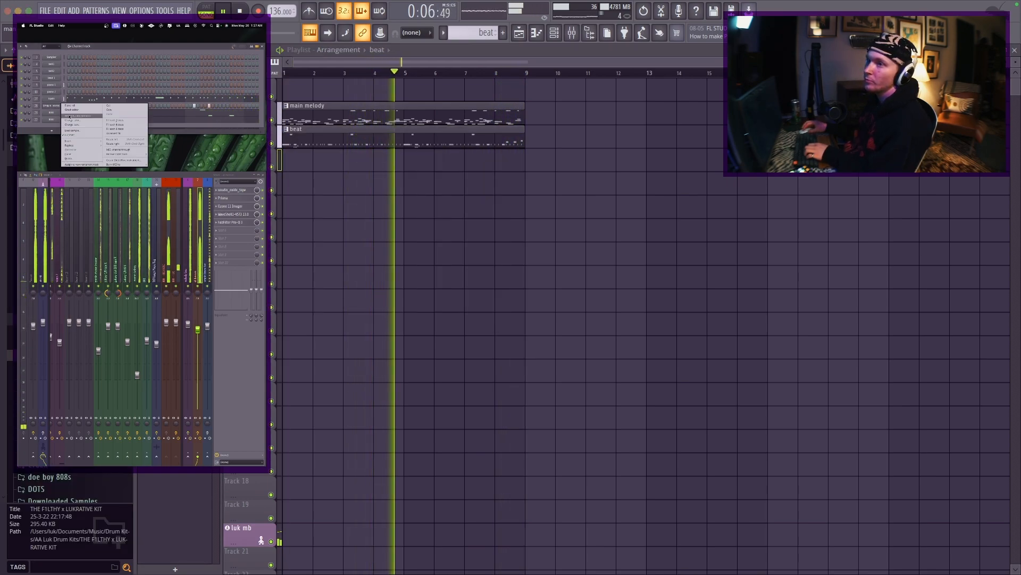
left_click(69, 116)
type("hope")
key("Return")
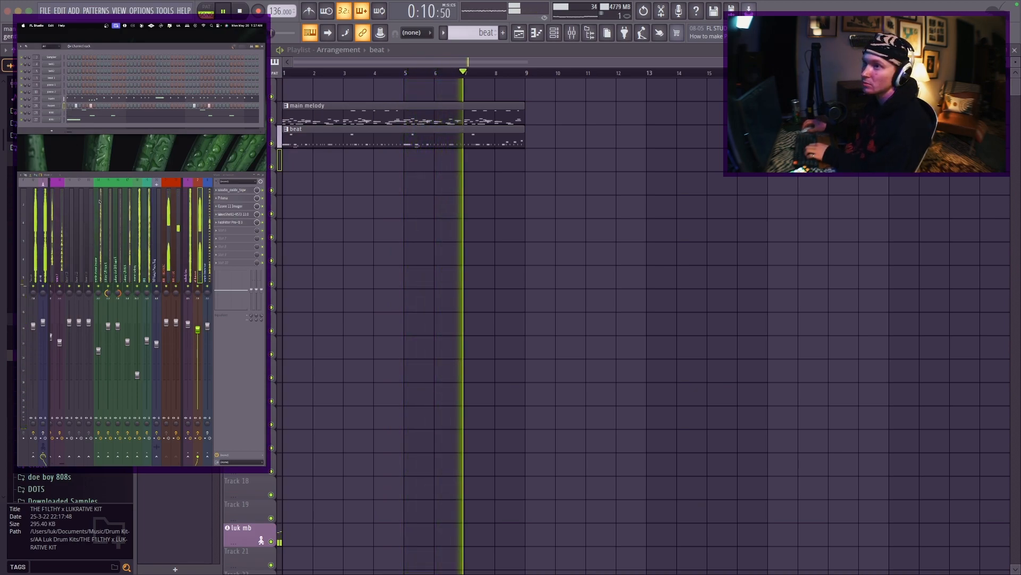
Browse the drum kit folders and add the snare one-shot shards sample as a new channel
scroll(100, 200, "down", 8)
scroll(100, 200, "up", 7)
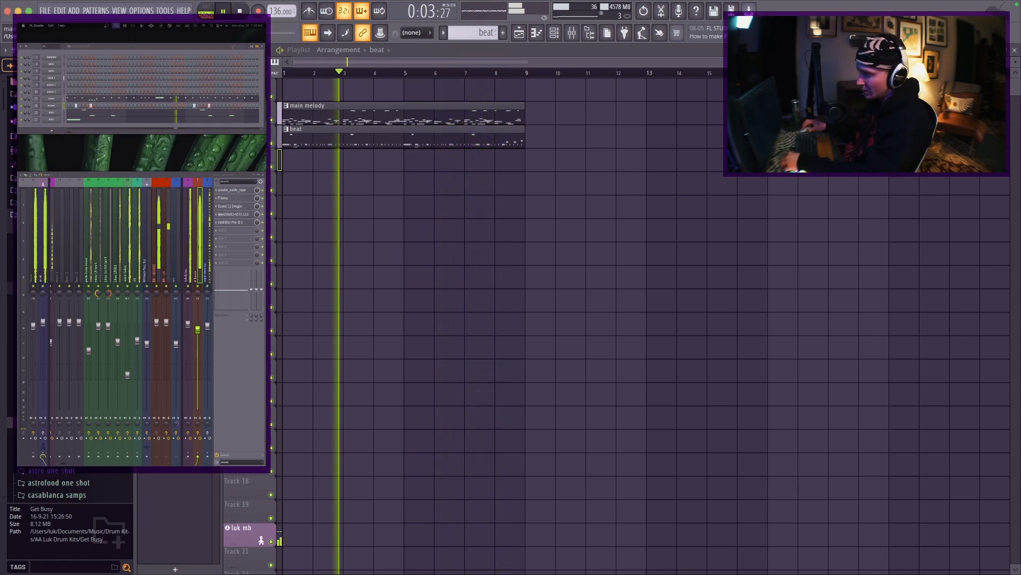
left_click(69, 446)
left_click(69, 288)
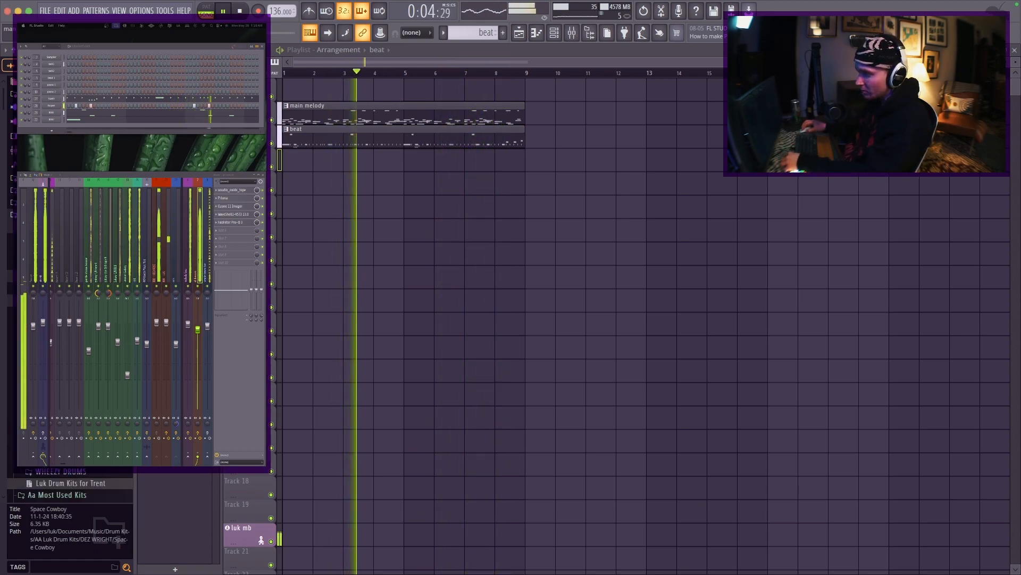
left_click(69, 312)
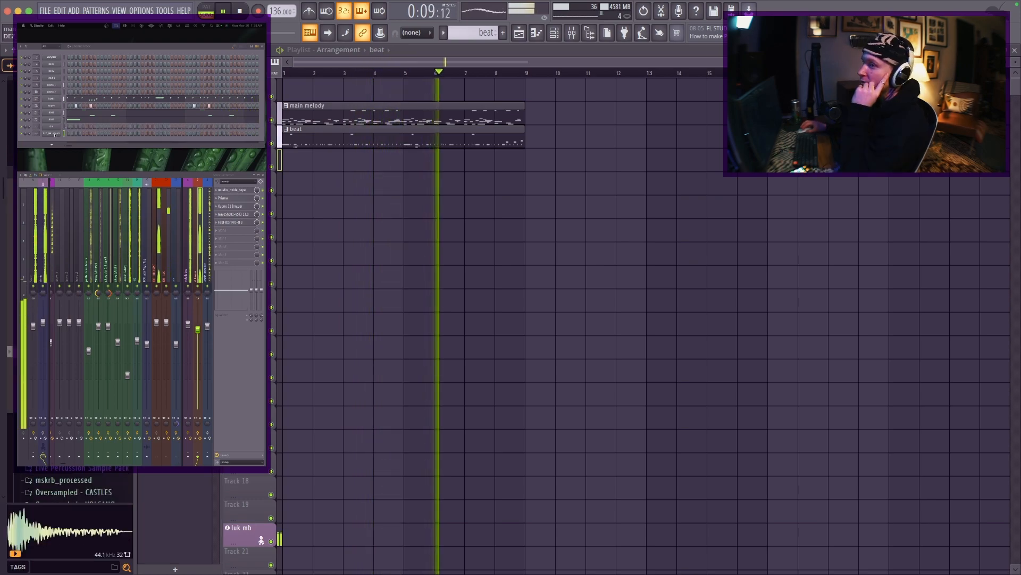
Set the snare one-shot shards channel's time stretching mode to Stretch Pro and close its settings
left_click(55, 135)
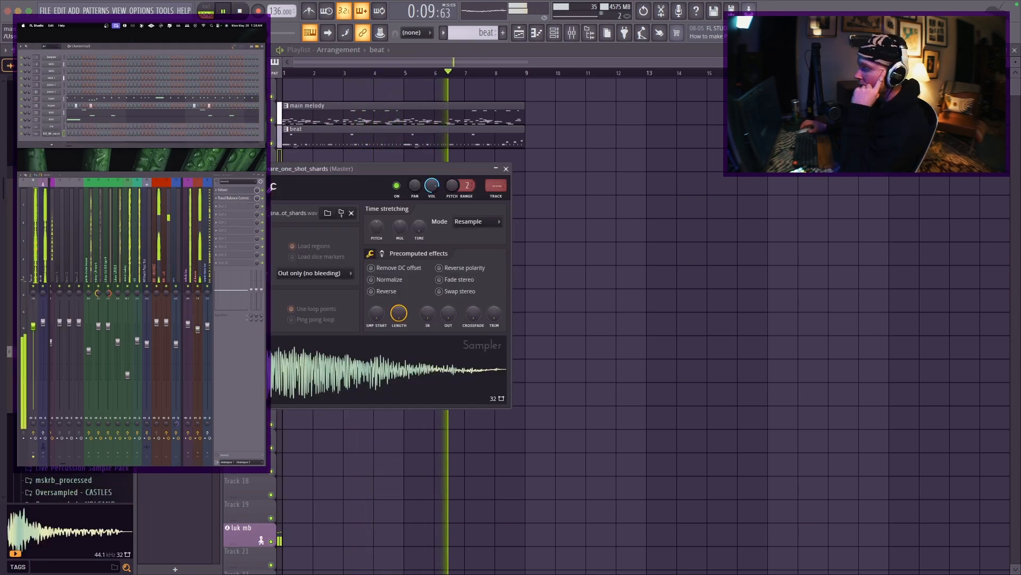
left_click(463, 220)
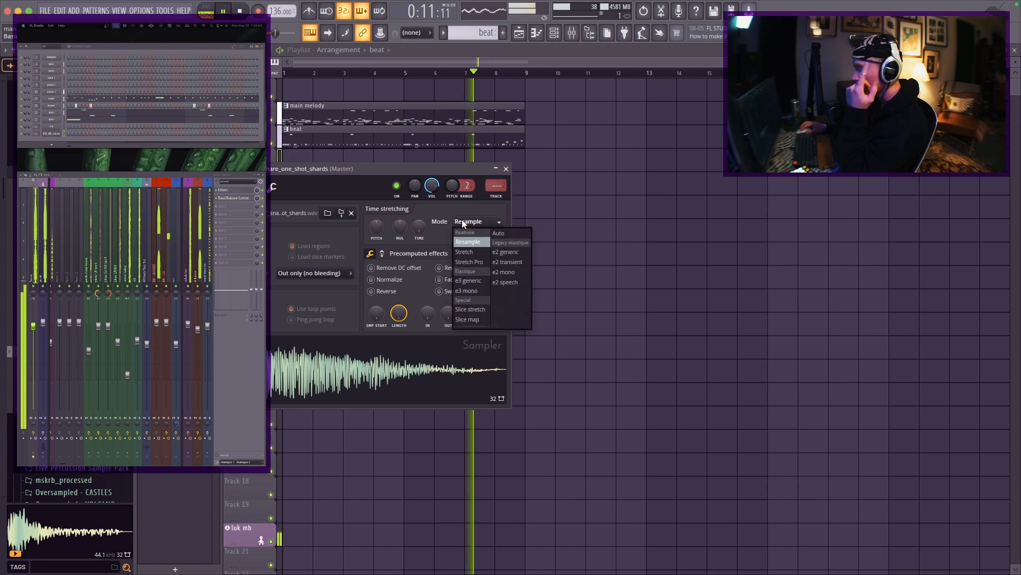
left_click(461, 262)
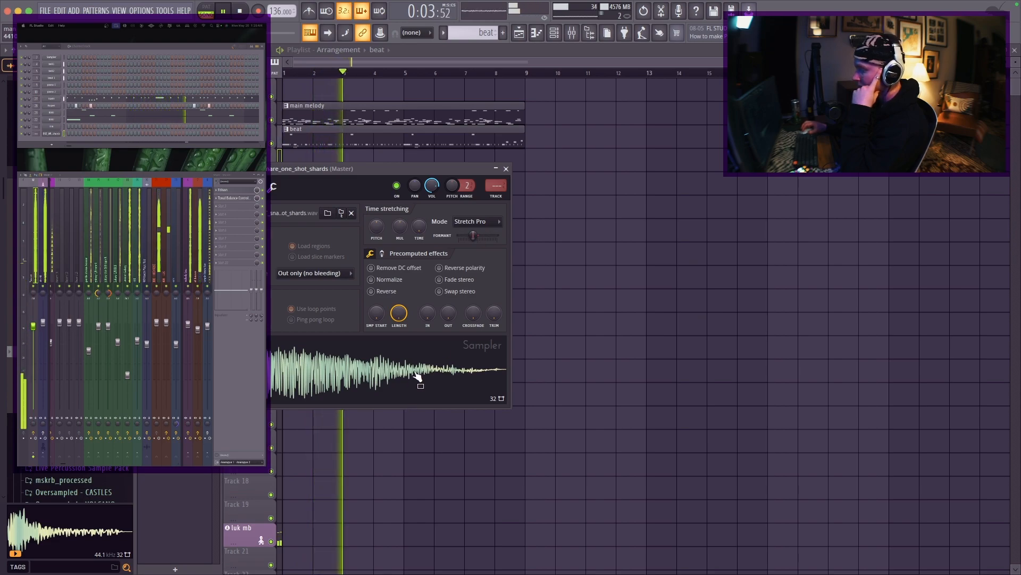
left_click(503, 167)
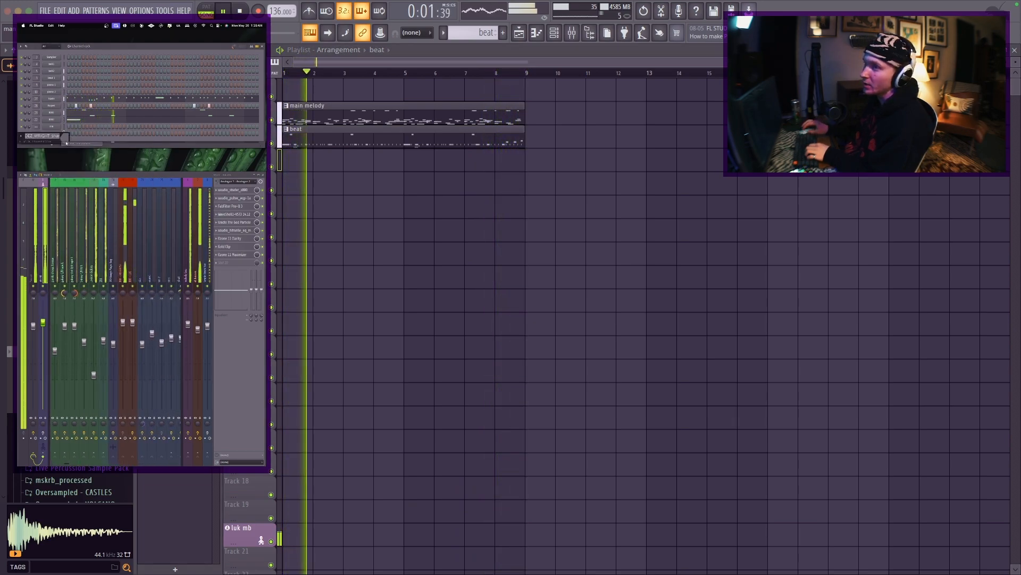
Repeat the snare notes of bars 1 and 2 through bar 8 of the beat pattern in the piano roll
key("space")
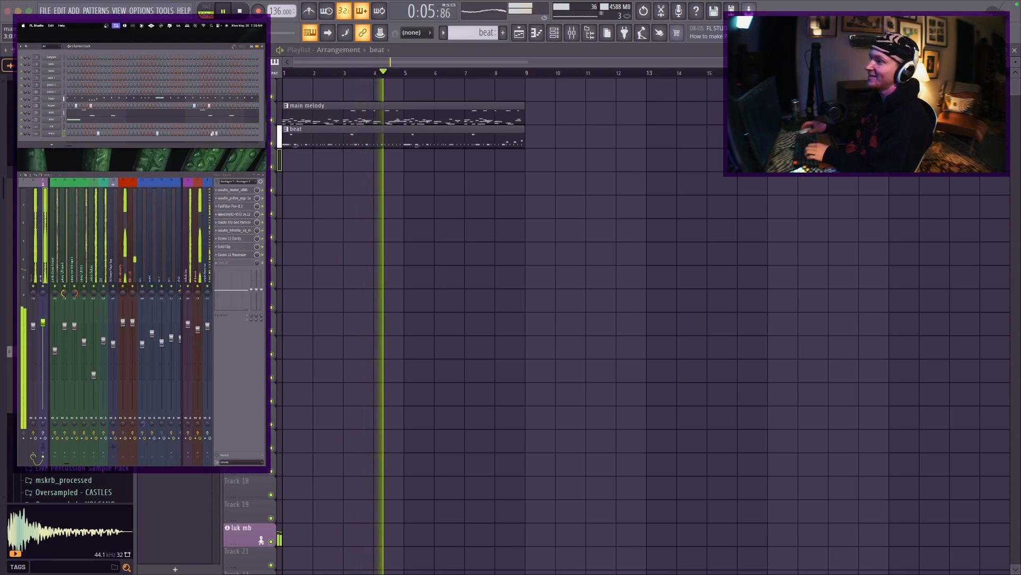
key("space")
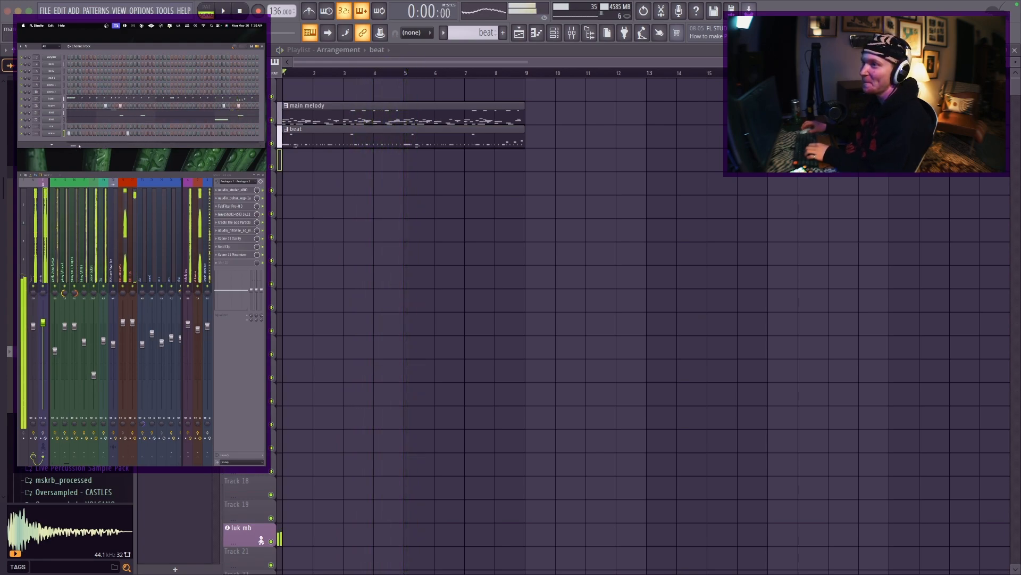
key("F7")
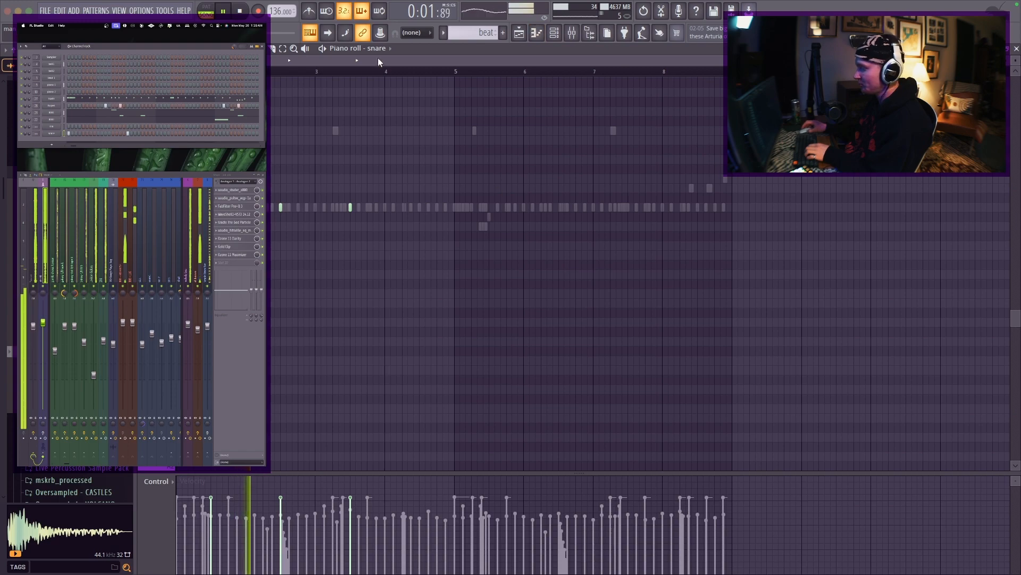
left_click_drag(319, 73, 178, 72)
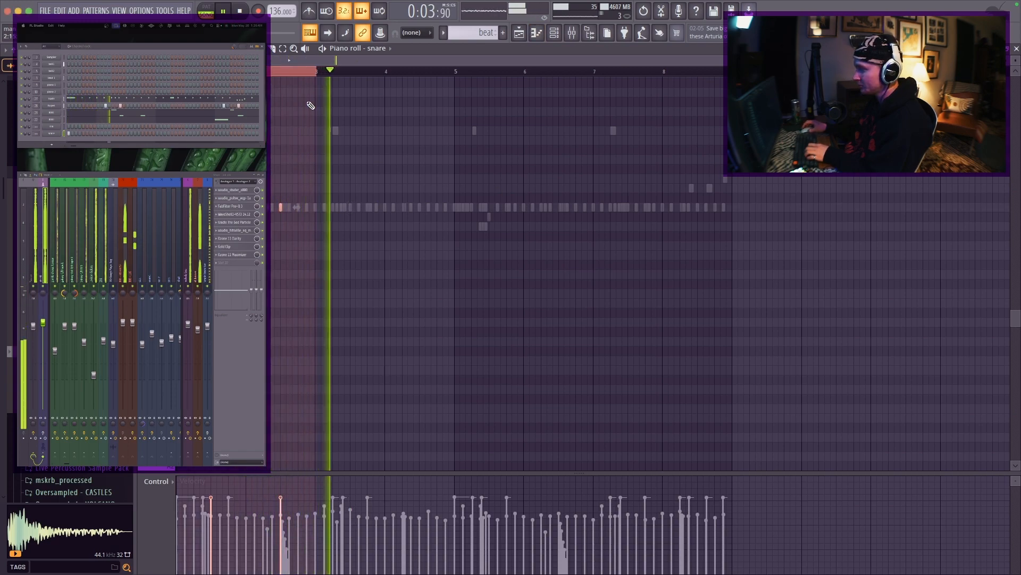
key("super+b")
key("super+b")
key("super+b")
left_click(331, 71)
key("super+d")
left_click_drag(332, 72, 179, 71)
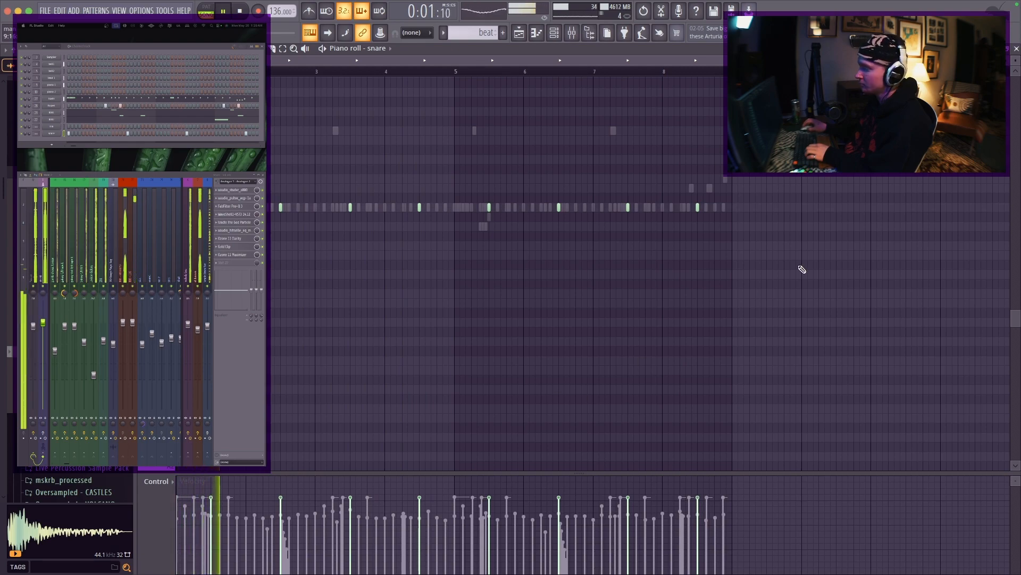
left_click(1013, 48)
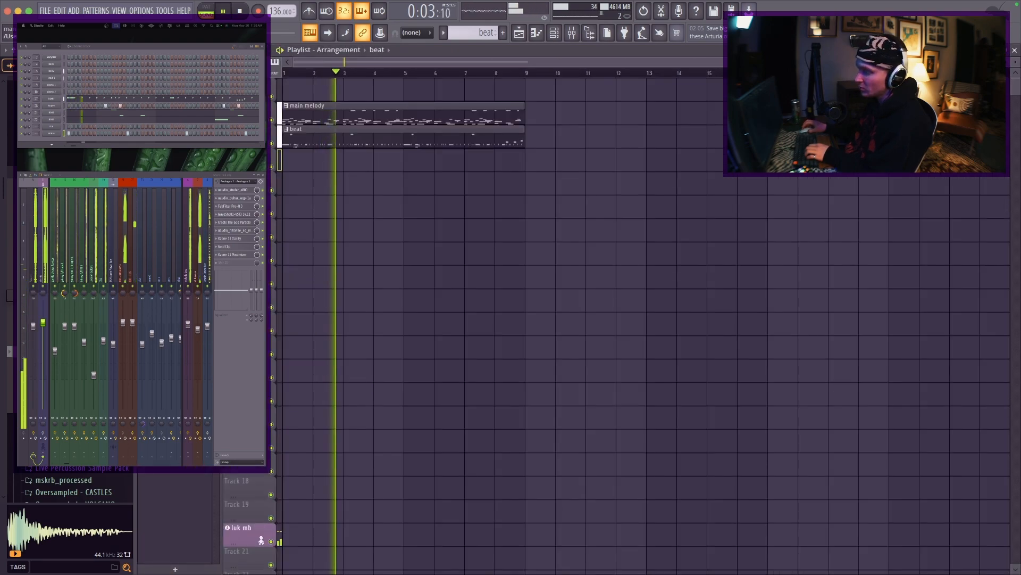
Audition more one-shots in the drum kit folders, including DEZ WRIGHT, and play the beat pattern from the start
key("space")
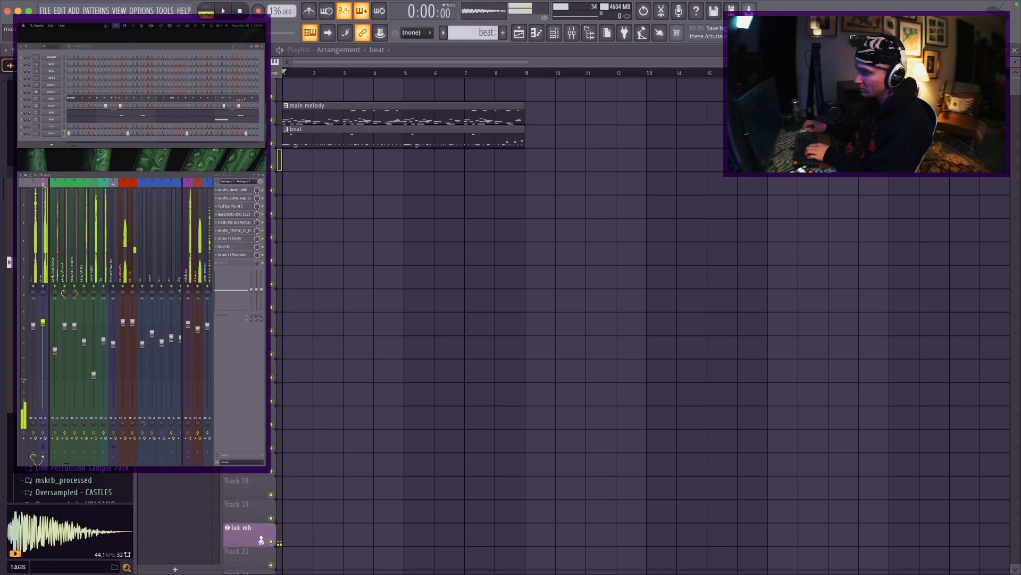
key("Up")
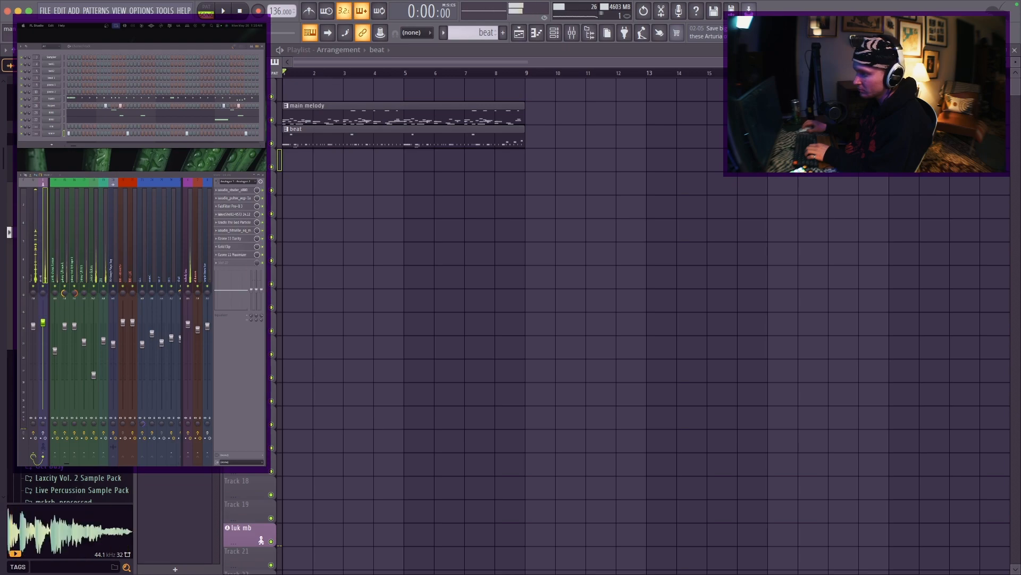
key("Down")
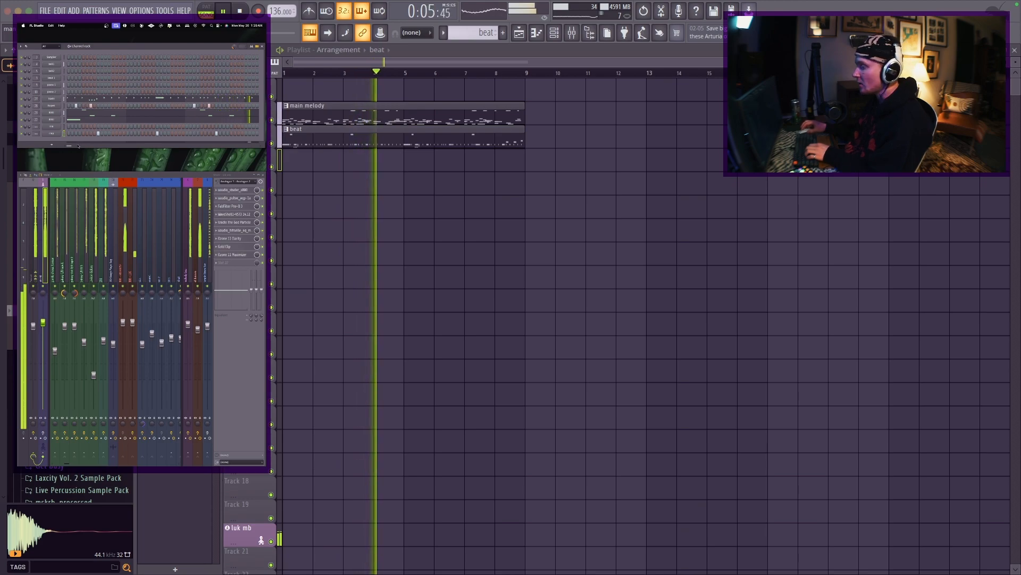
left_click(69, 273)
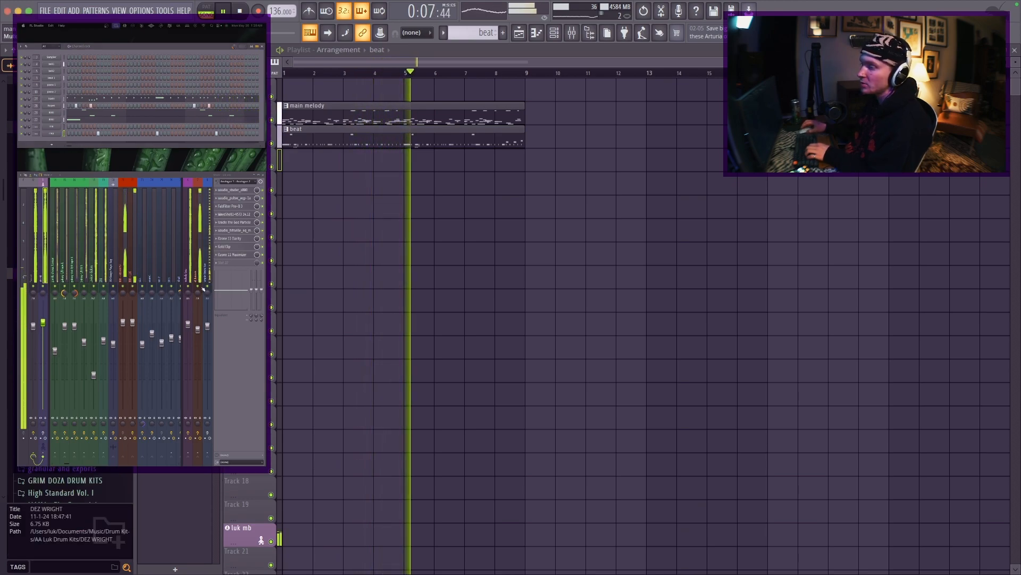
key("space")
key("space")
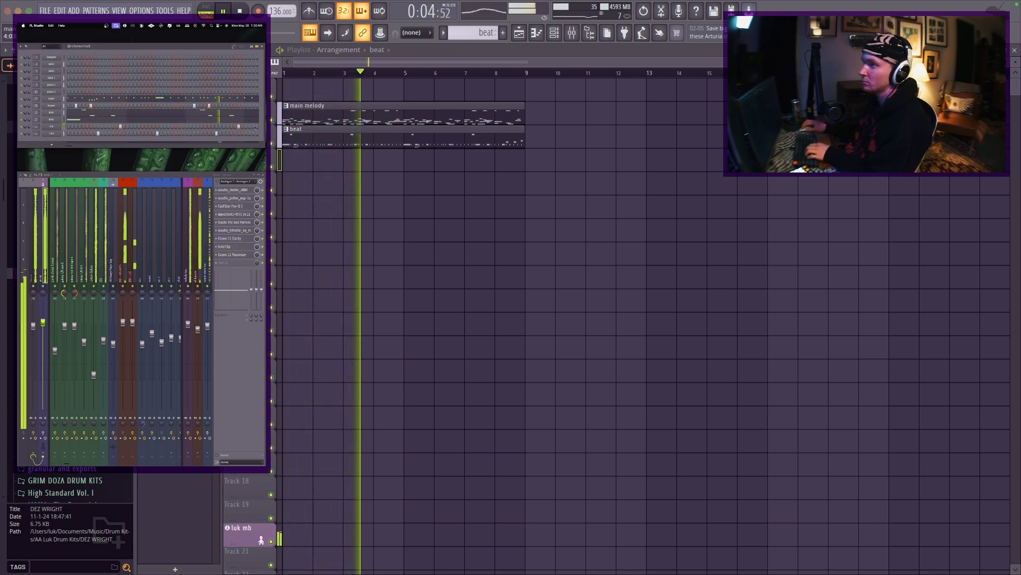
Copy the rim notes of bars 1 to 4 into bars 5 to 8 in the piano roll and close it
left_click_drag(79, 146, 83, 147)
right_click(60, 125)
left_click(69, 127)
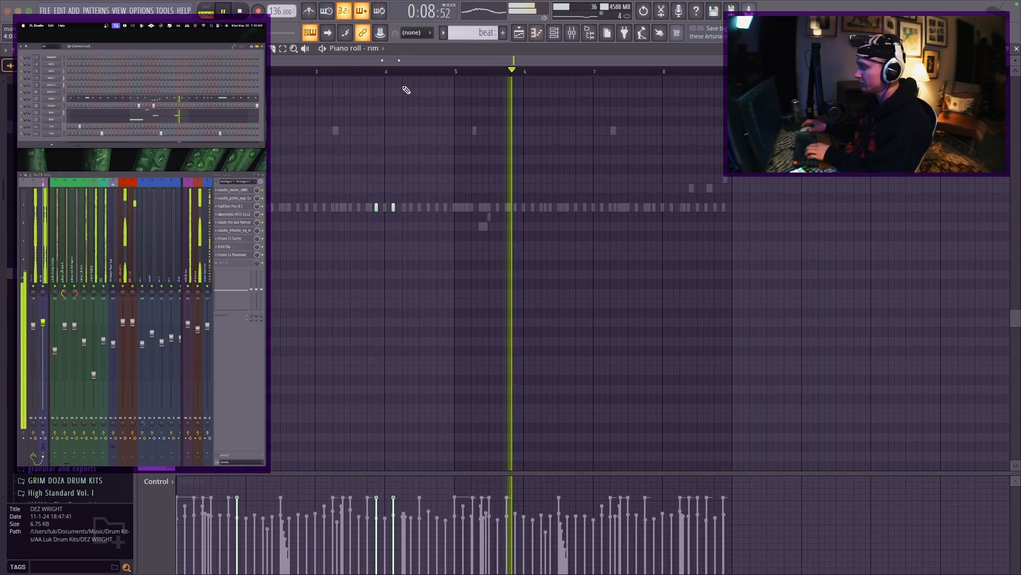
left_click_drag(456, 73, 179, 73)
scroll(457, 77, "up", 4)
left_click_drag(453, 72, 448, 75)
scroll(448, 80, "down", 4)
key("ctrl+b")
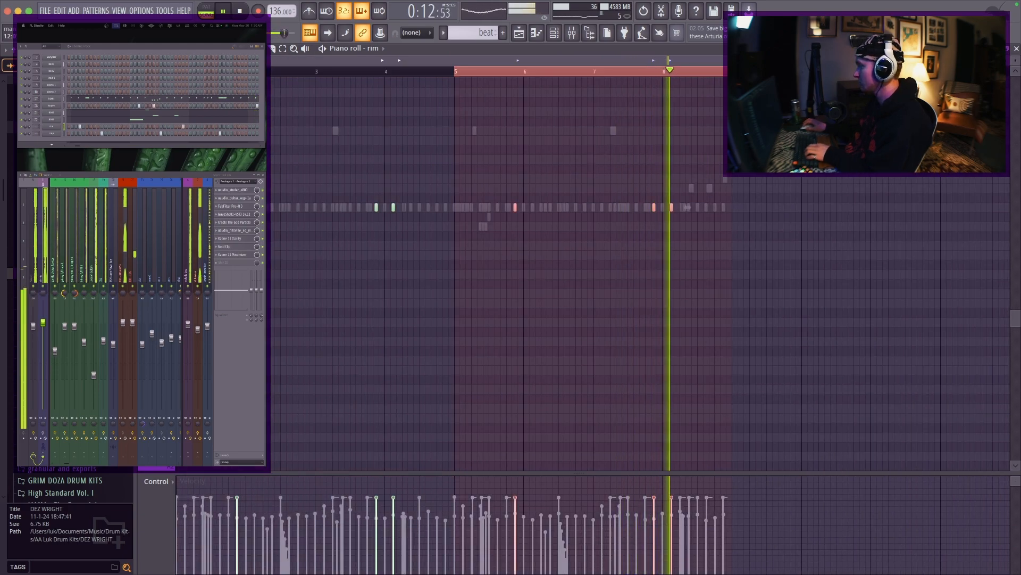
left_click(567, 74)
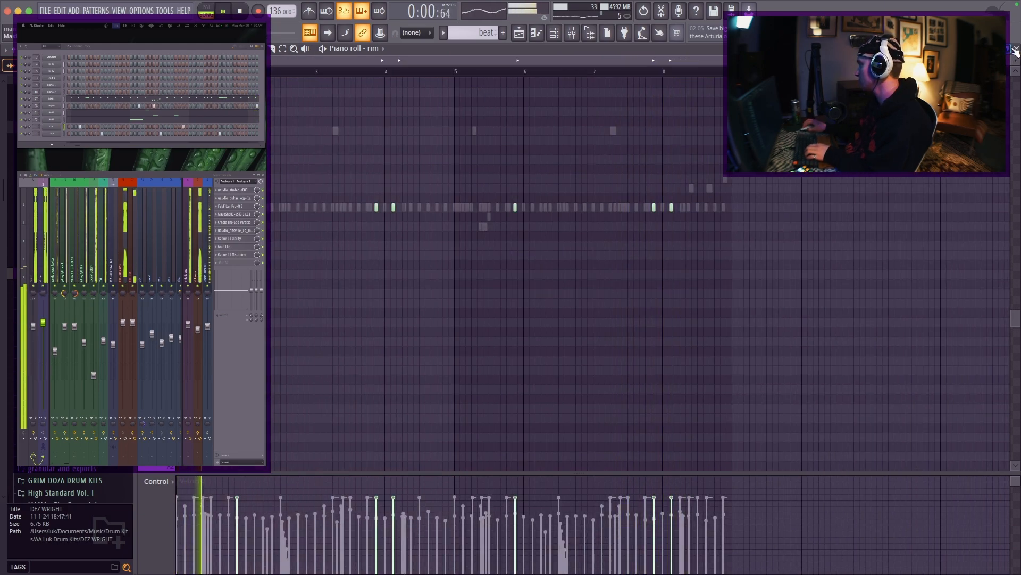
left_click(1015, 50)
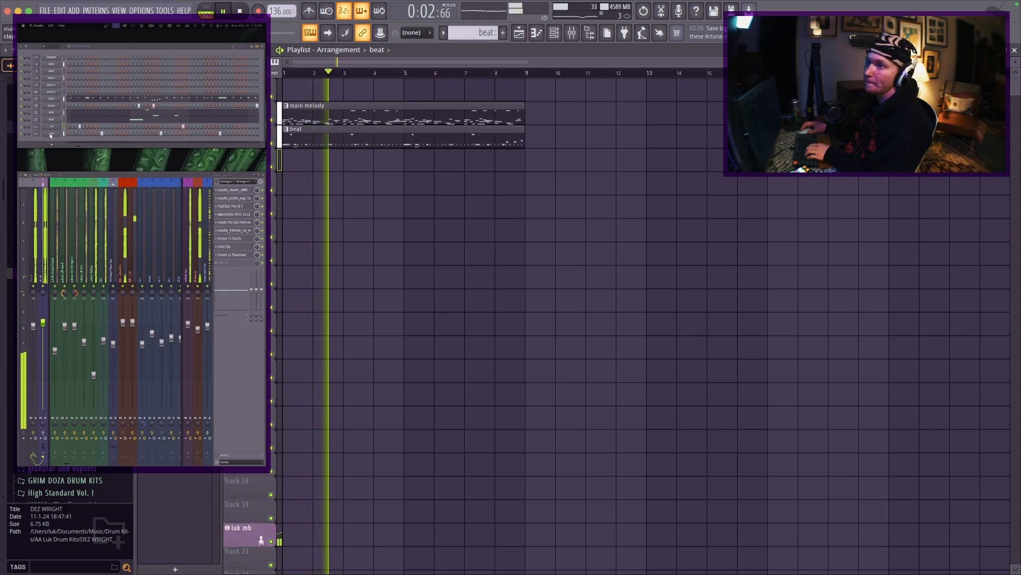
Raise the fader of the drum mixer track that holds the Valhalla reverb
scroll(146, 259, "down", 5)
scroll(146, 260, "up", 3)
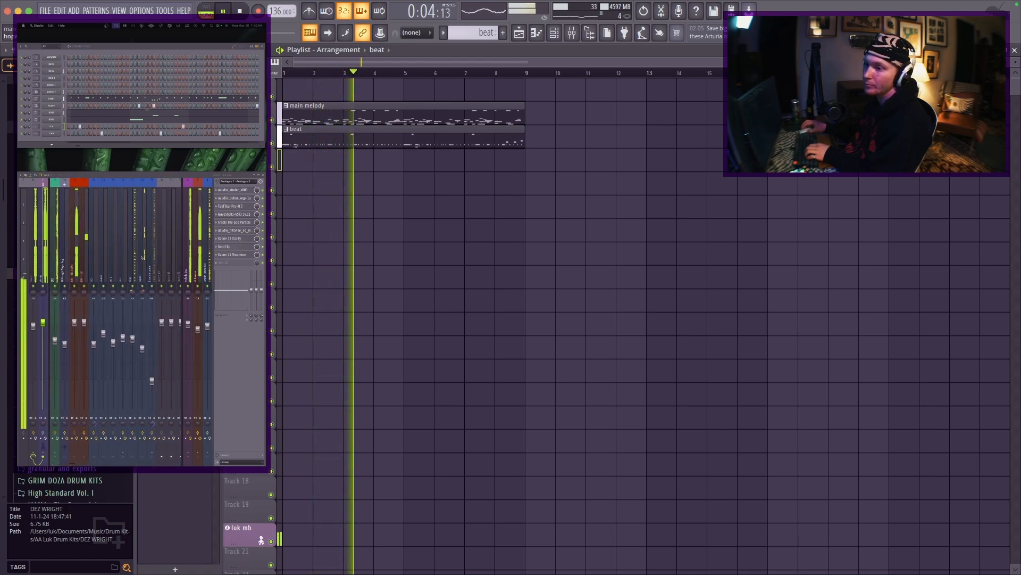
left_click(115, 235)
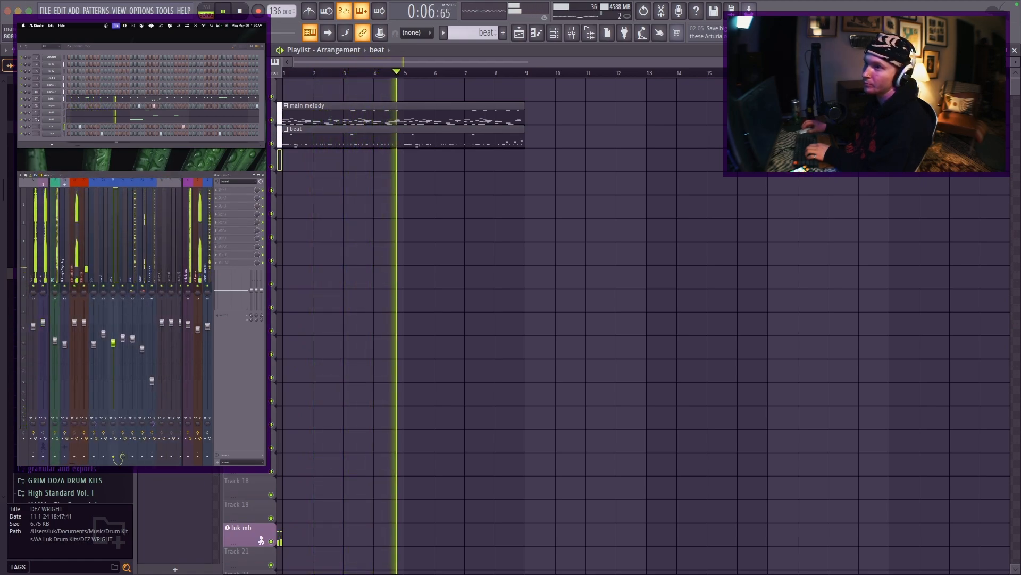
left_click_drag(37, 134, 36, 108)
scroll(160, 331, "down", 1)
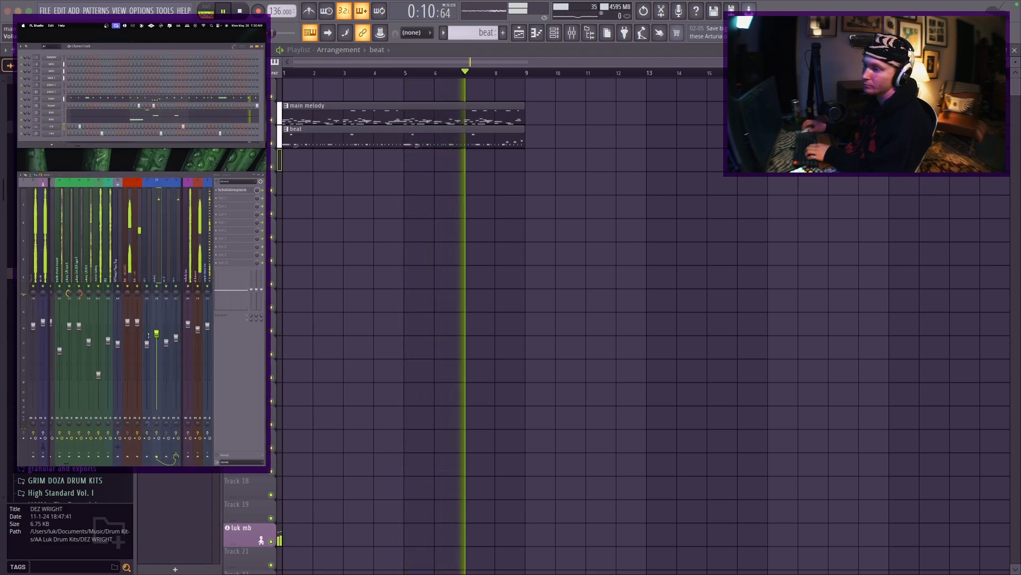
left_click(155, 333, "alt")
left_click_drag(155, 332, 155, 334)
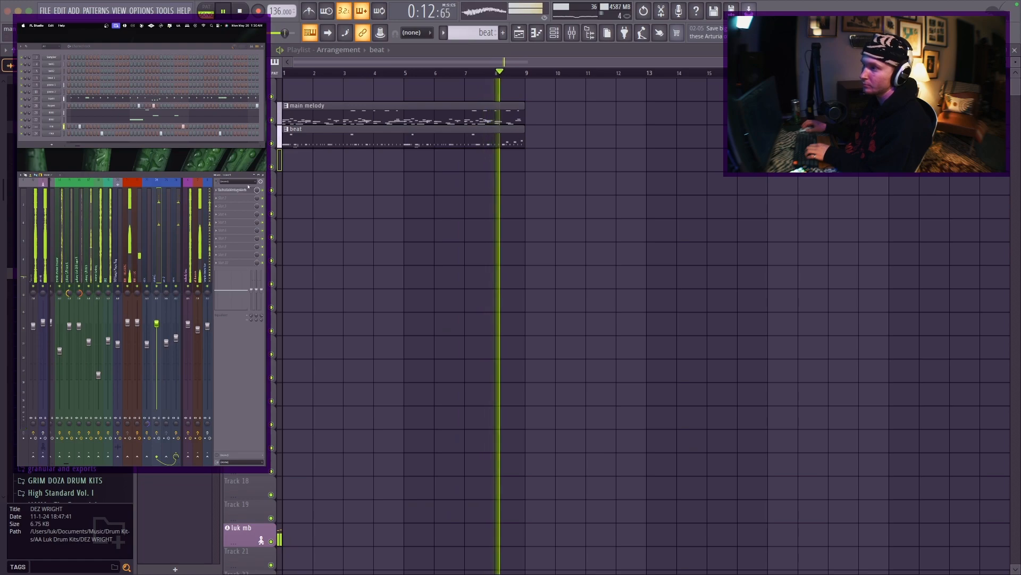
Check the Valhalla reverb on the selected drum mixer track while the pattern plays, and close its window
left_click(232, 190)
key("space")
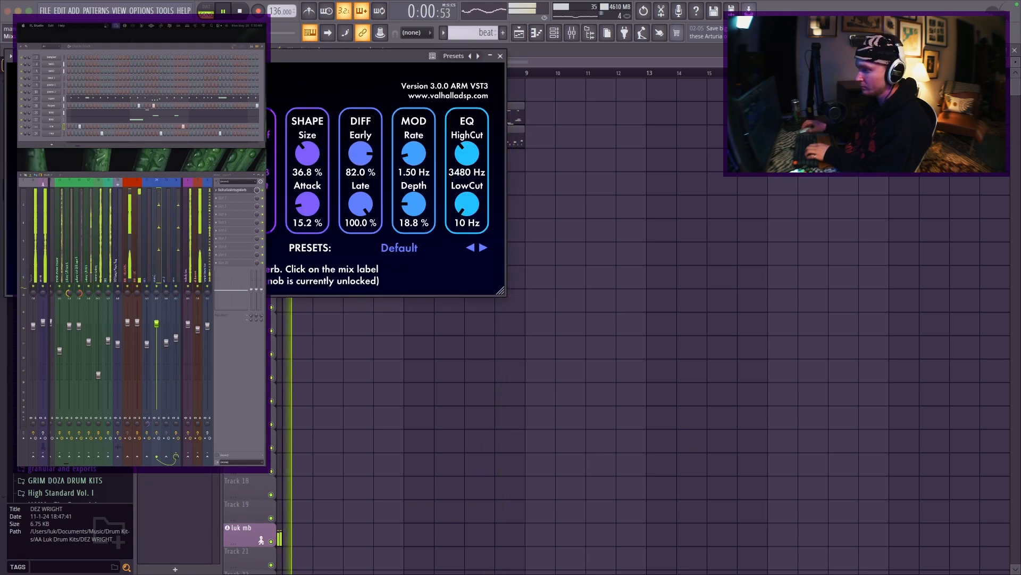
left_click(500, 56)
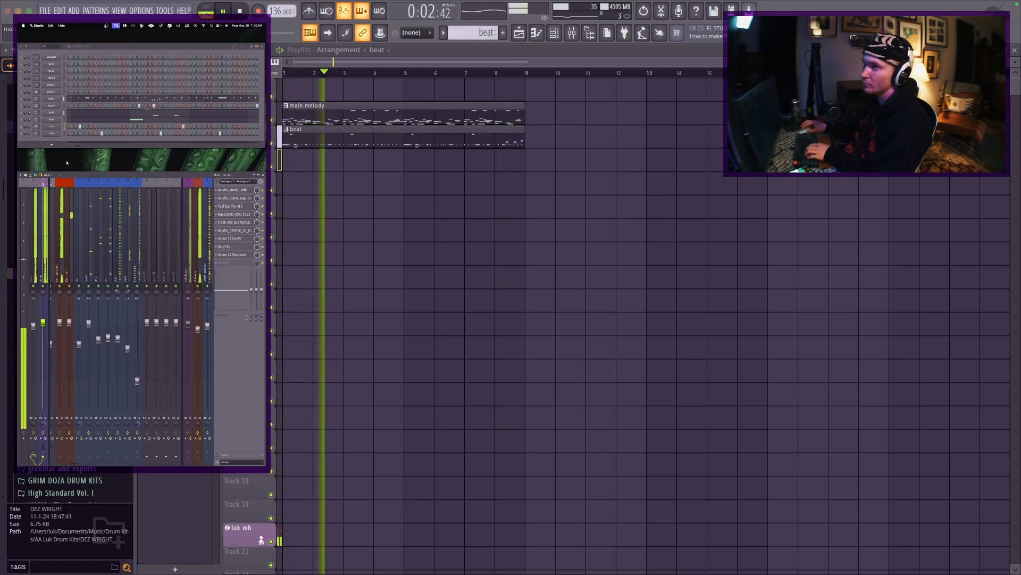
Close the KICK - TEC piano roll and delete an unwanted clip from the playlist
scroll(70, 290, "up", 3)
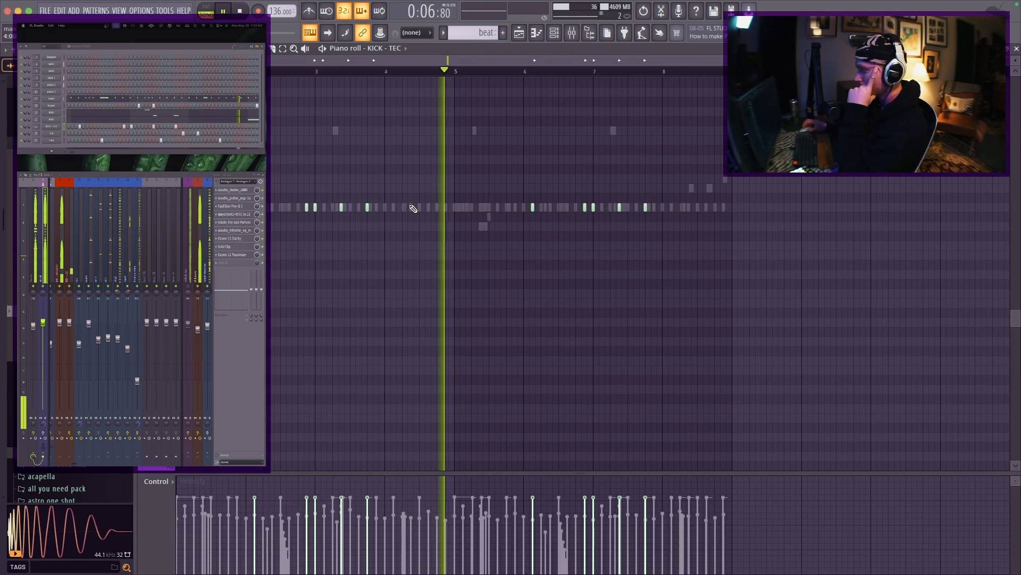
key("F7")
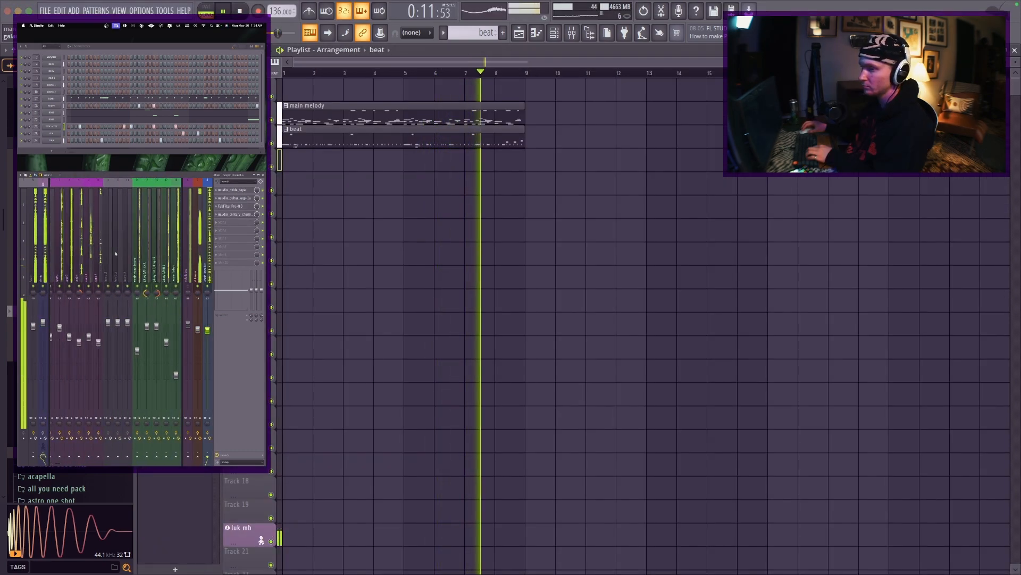
scroll(116, 254, "down", 4)
left_click(571, 160)
key("Delete")
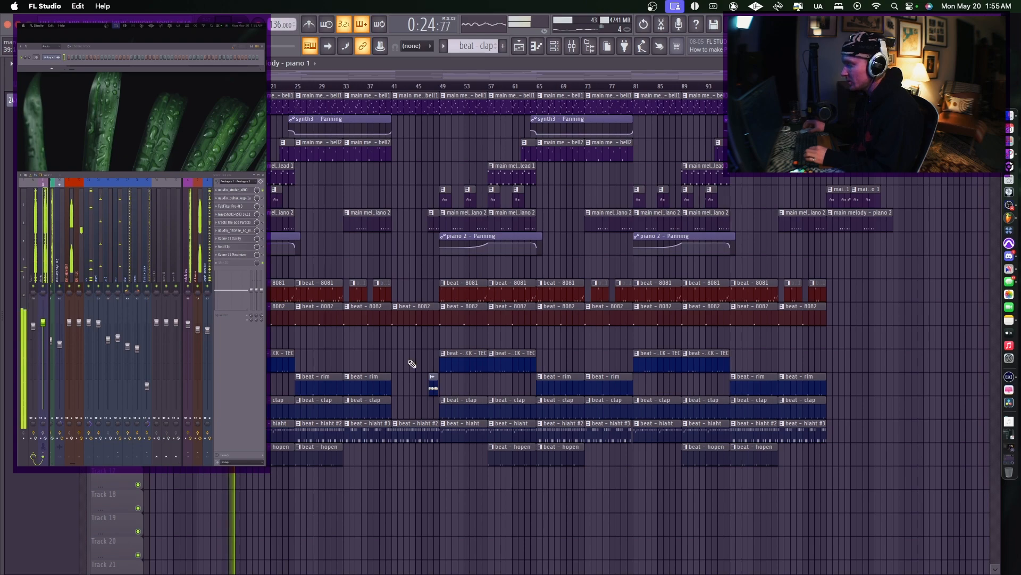
Delete the 24 tag v3 audio clip just before bar 49 in the playlist
scroll(482, 333, "down", 1)
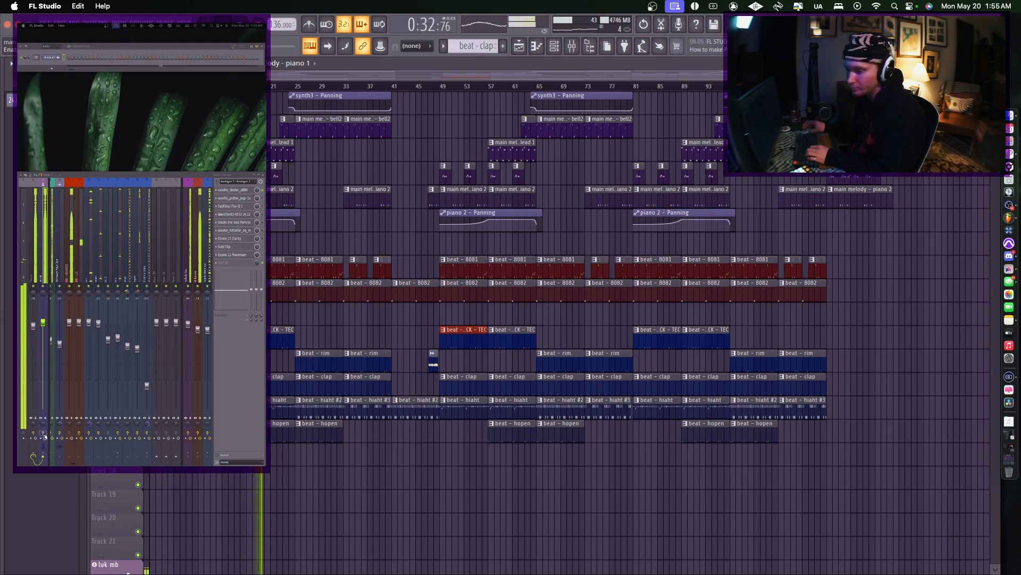
scroll(289, 169, "up", 1)
scroll(237, 170, "up", 4)
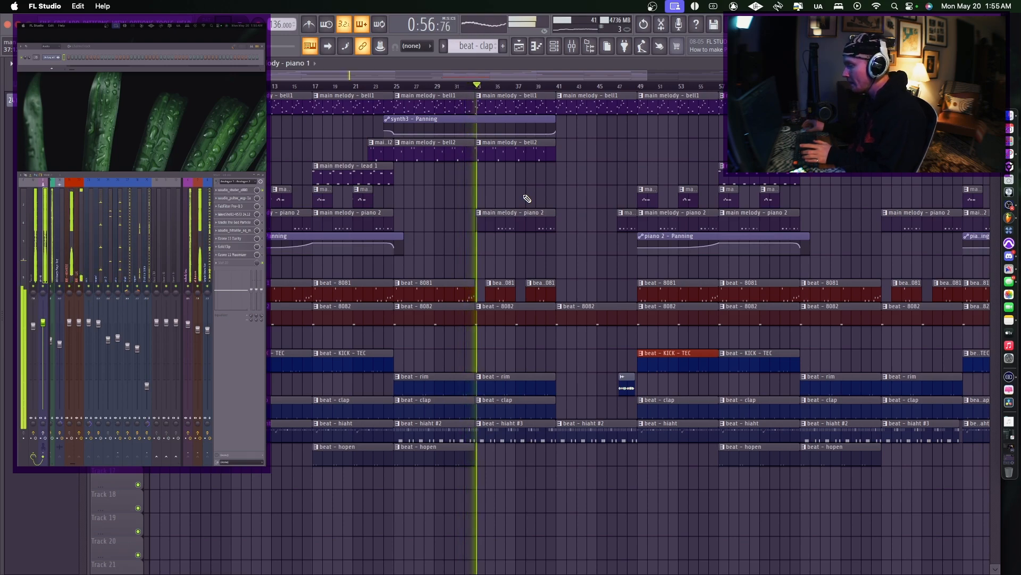
scroll(280, 191, "up", 5)
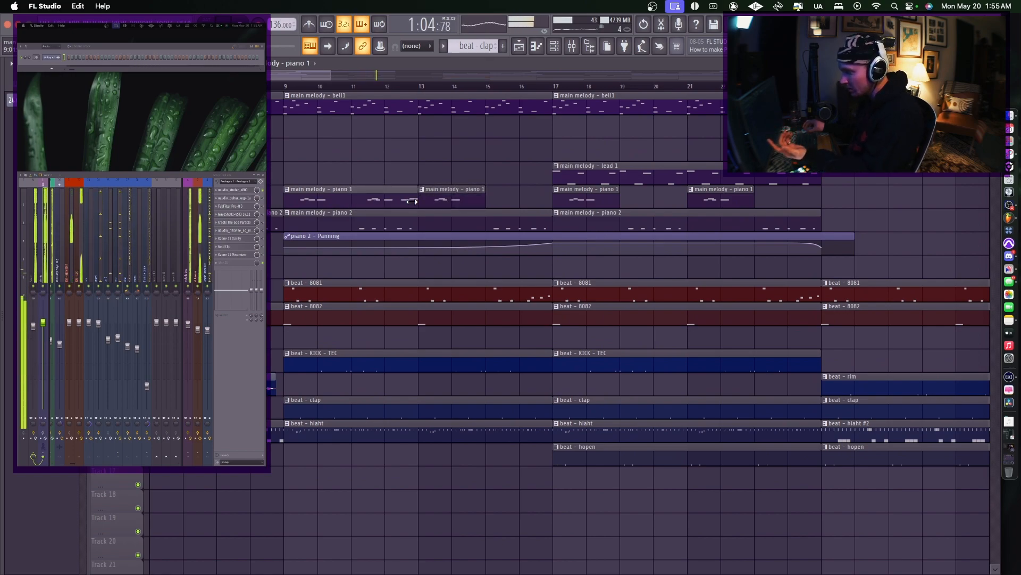
scroll(413, 201, "right", 2)
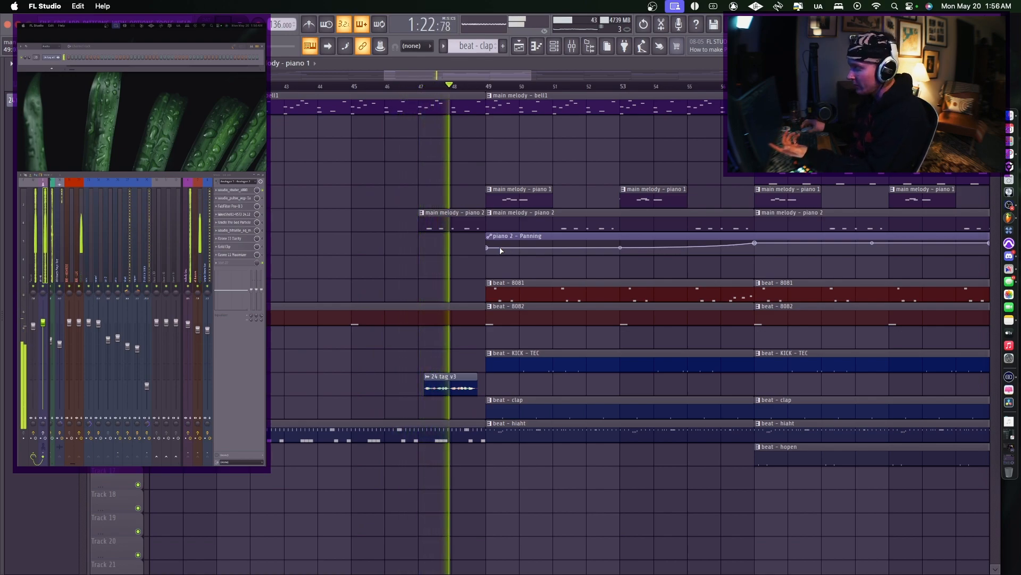
right_click(456, 388)
Review the arrangement during playback, comparing the break before bar 49 with the melody, 808 and drum sections around it
scroll(440, 376, "down", 5)
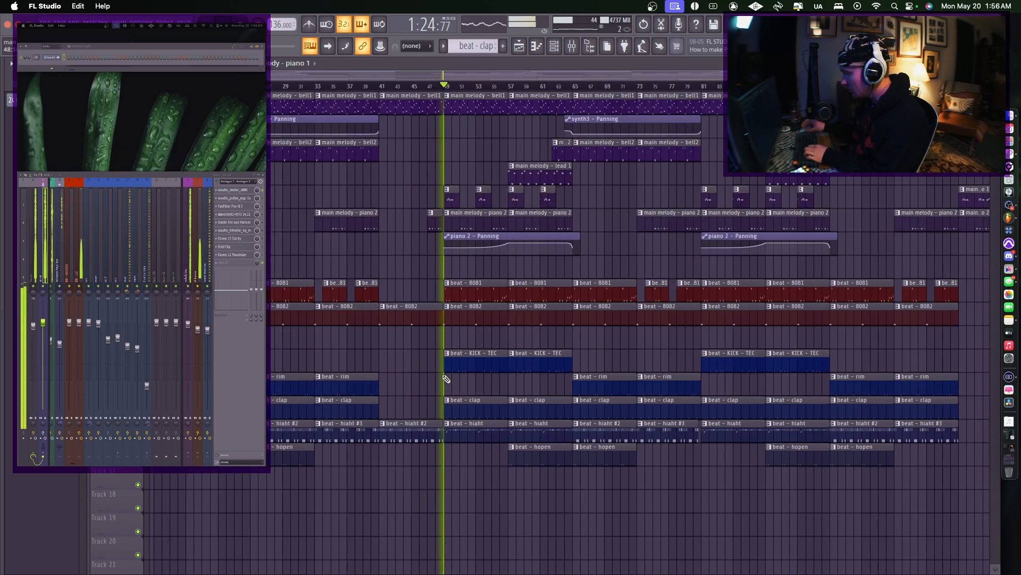
scroll(411, 358, "up", 6)
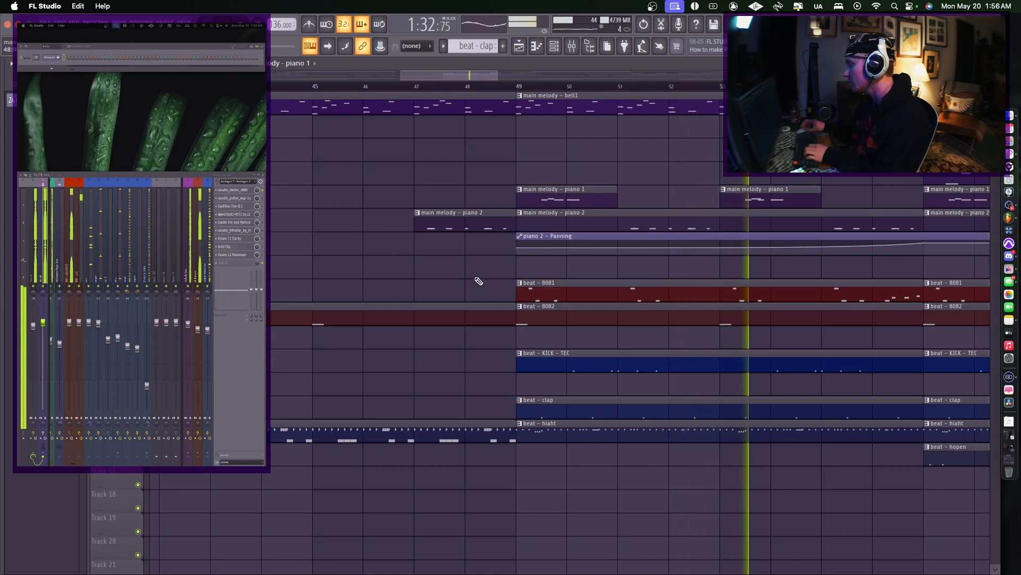
scroll(472, 304, "down", 6)
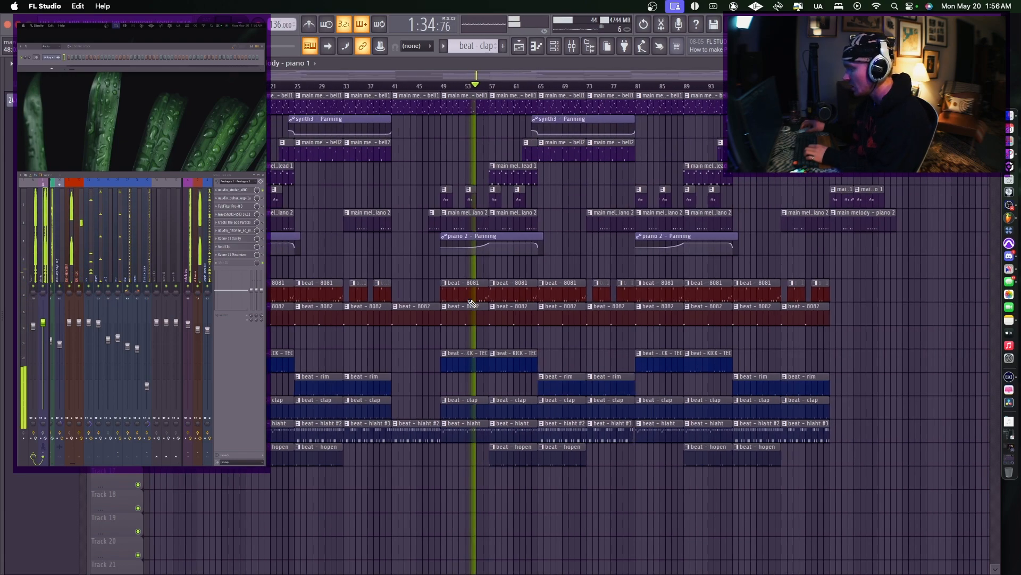
scroll(471, 303, "up", 6)
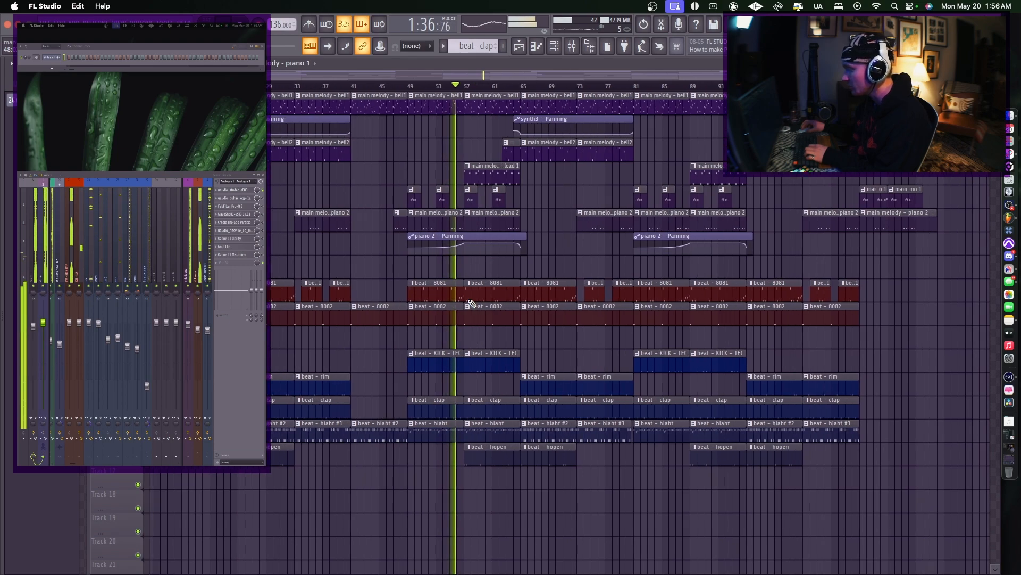
scroll(638, 229, "right", 4)
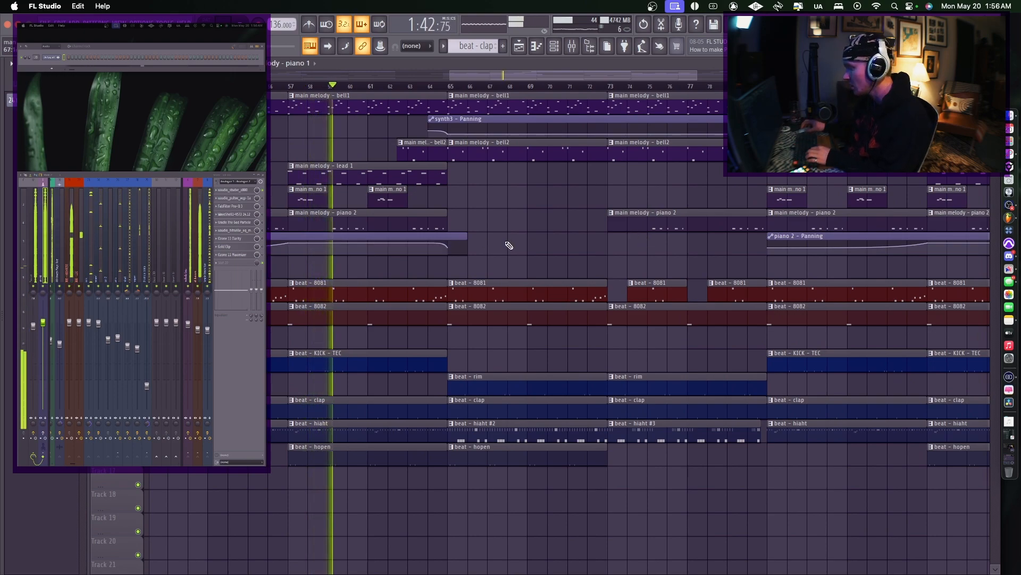
scroll(506, 261, "left", 12)
scroll(507, 260, "left", 20)
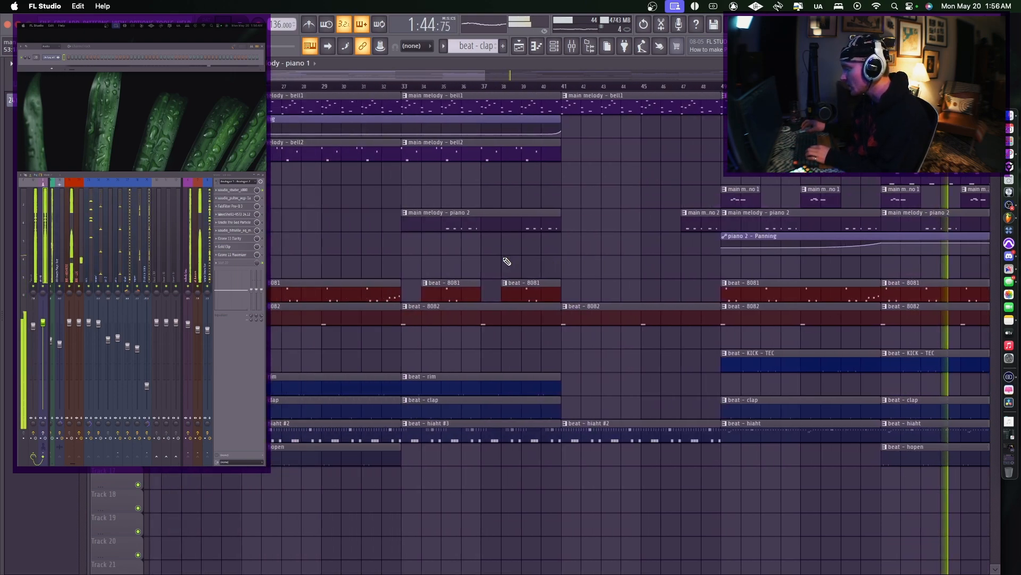
scroll(507, 261, "right", 20)
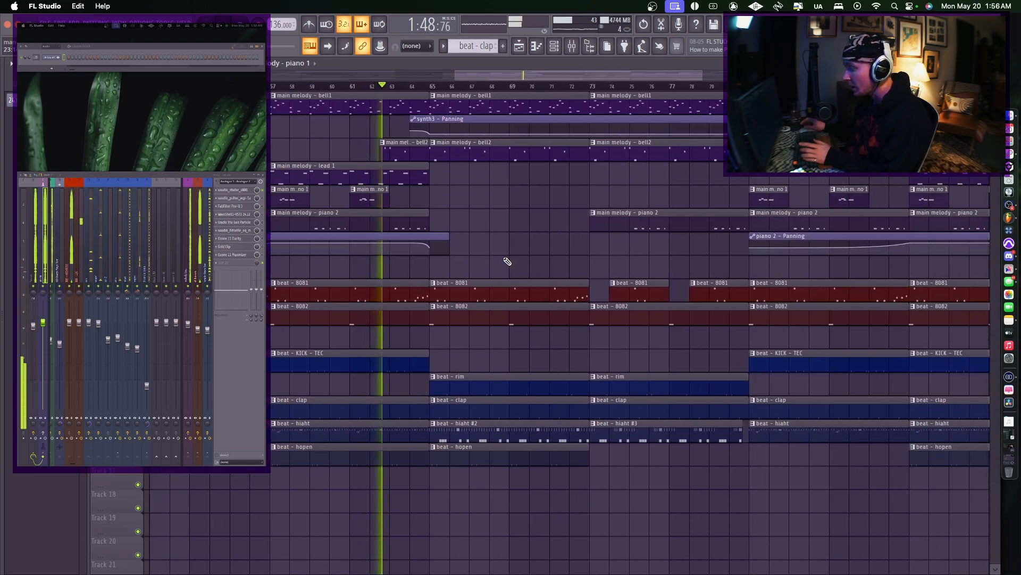
Review the remaining arrangement from bar 57 to the closing piano 2 clips during playback, selecting the short bell2 clip before bar 65
left_click(426, 145)
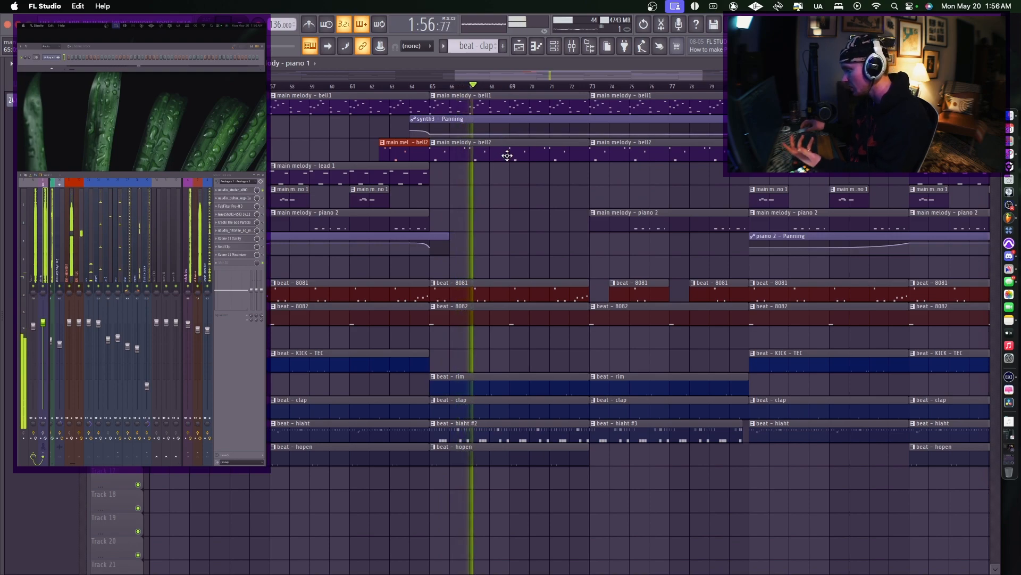
scroll(505, 155, "right", 6)
scroll(505, 155, "left", 2)
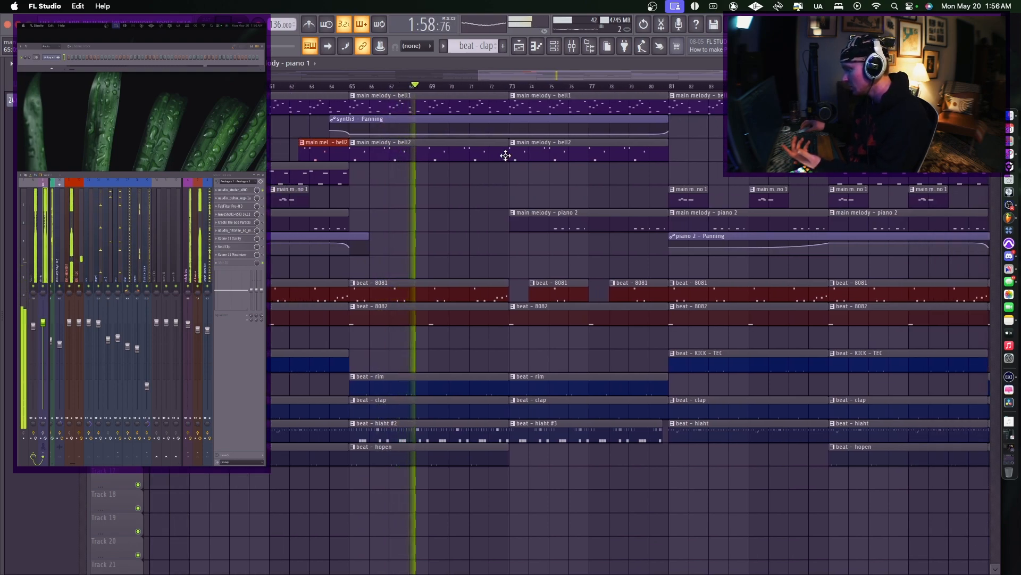
scroll(506, 155, "right", 6)
scroll(505, 156, "down", 4)
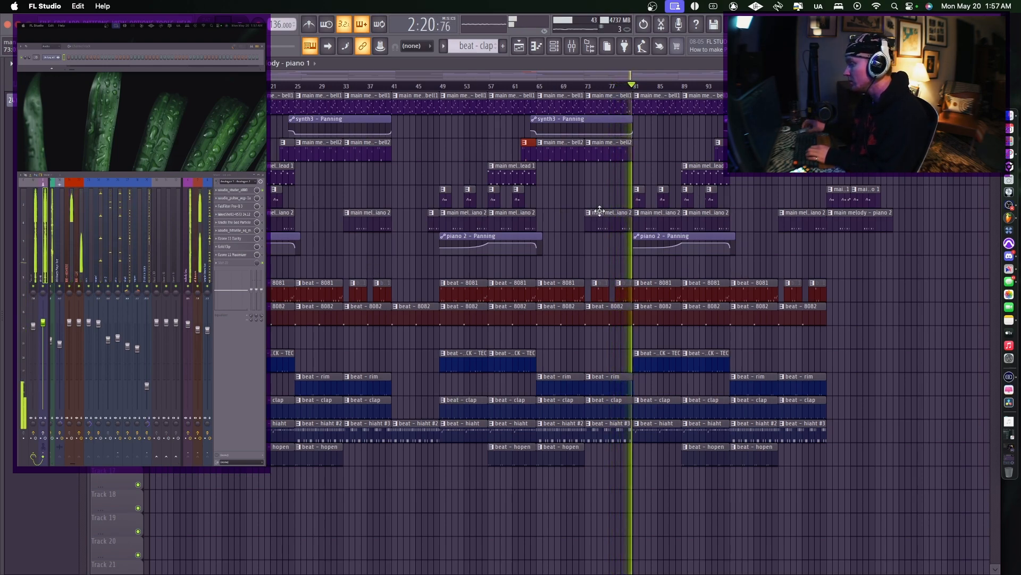
scroll(639, 220, "up", 3)
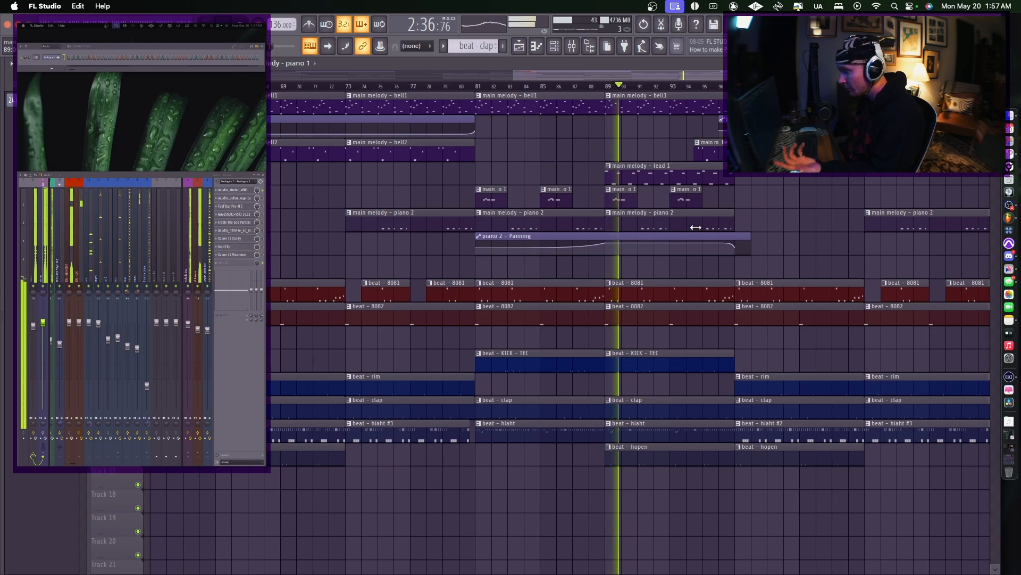
scroll(700, 225, "down", 3)
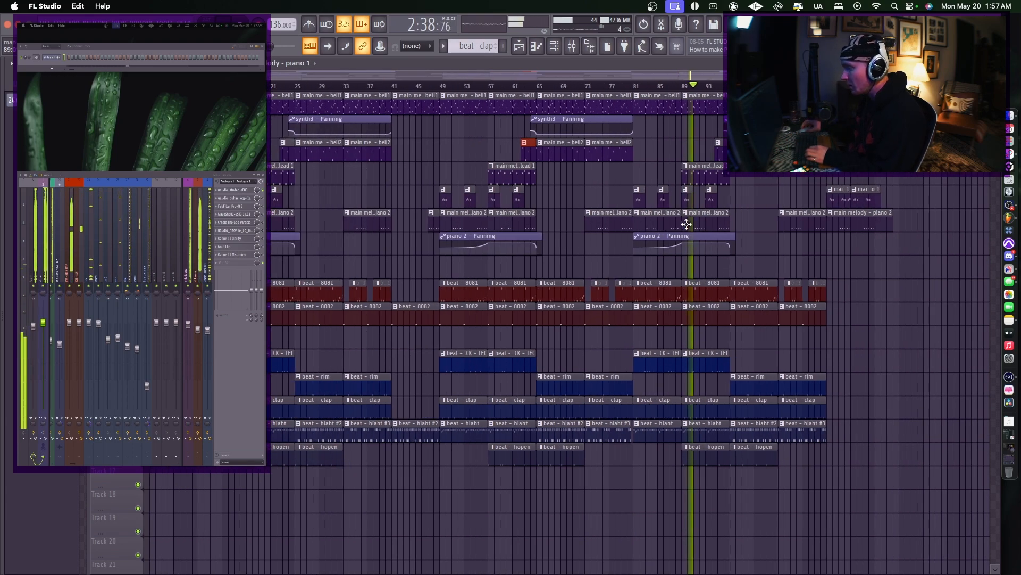
scroll(564, 335, "down", 1)
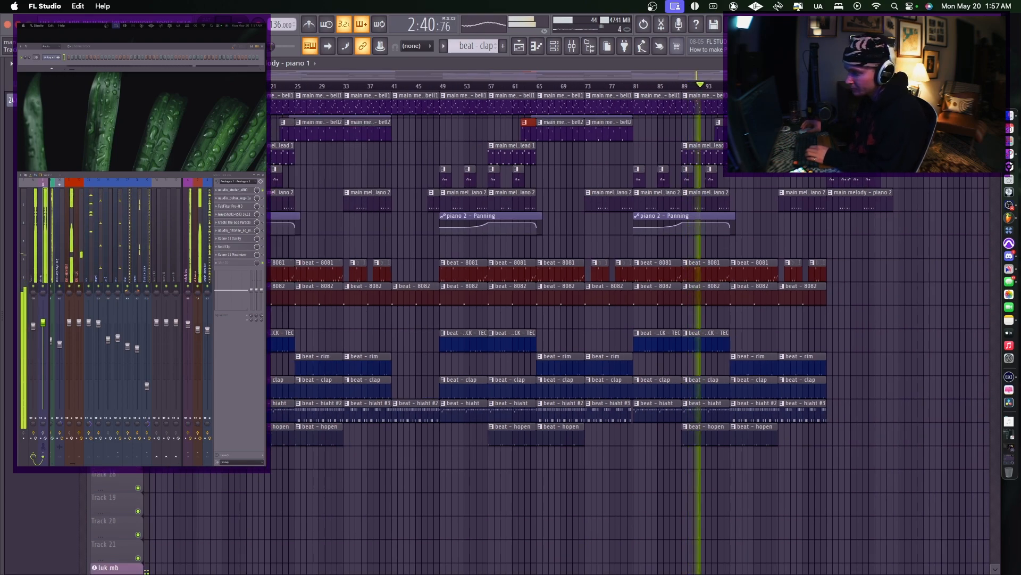
scroll(564, 335, "down", 1)
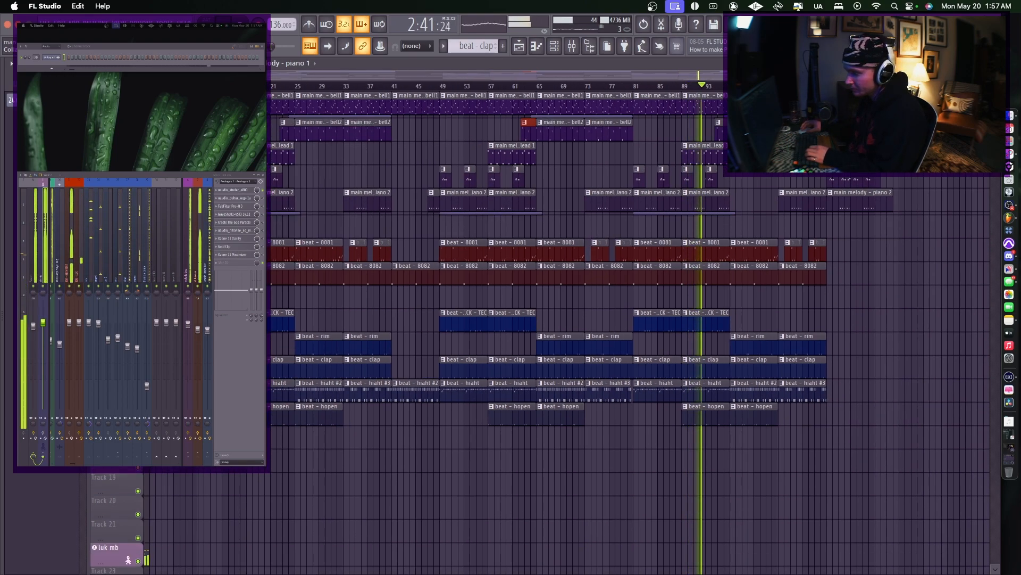
Toggle the Pultec EQ and FabFilter Pro-Q 3 slots on the luk mb mixer track and check both plugins, closing their windows
left_click(263, 199)
left_click(235, 198)
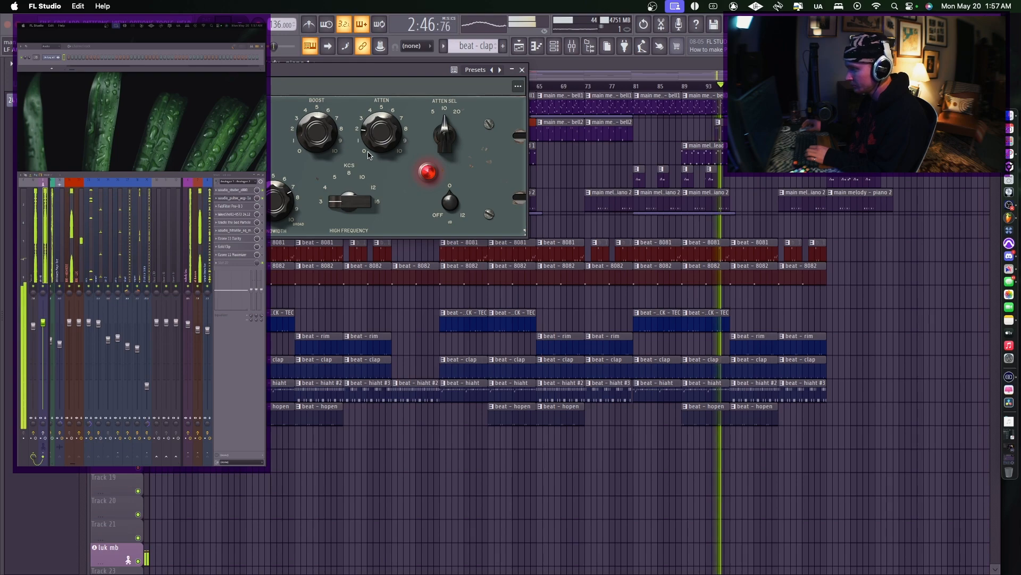
left_click(521, 70)
left_click(263, 206)
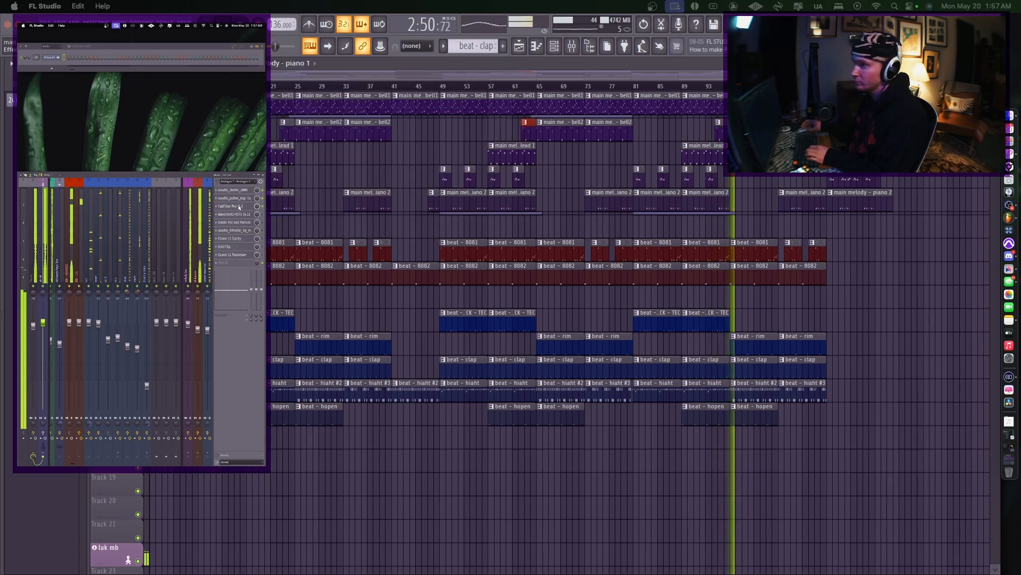
left_click(234, 207)
left_click(661, 112)
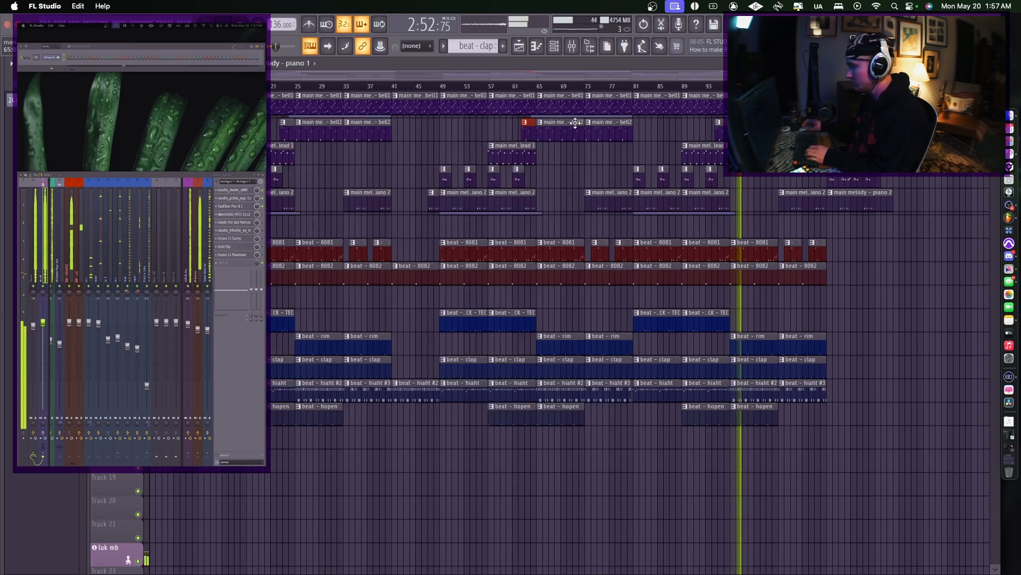
Check the SSL G-Master Buss Compressor, Pultec EQ and Studer A800 tape settings on the luk mb track during playback
left_click(235, 214)
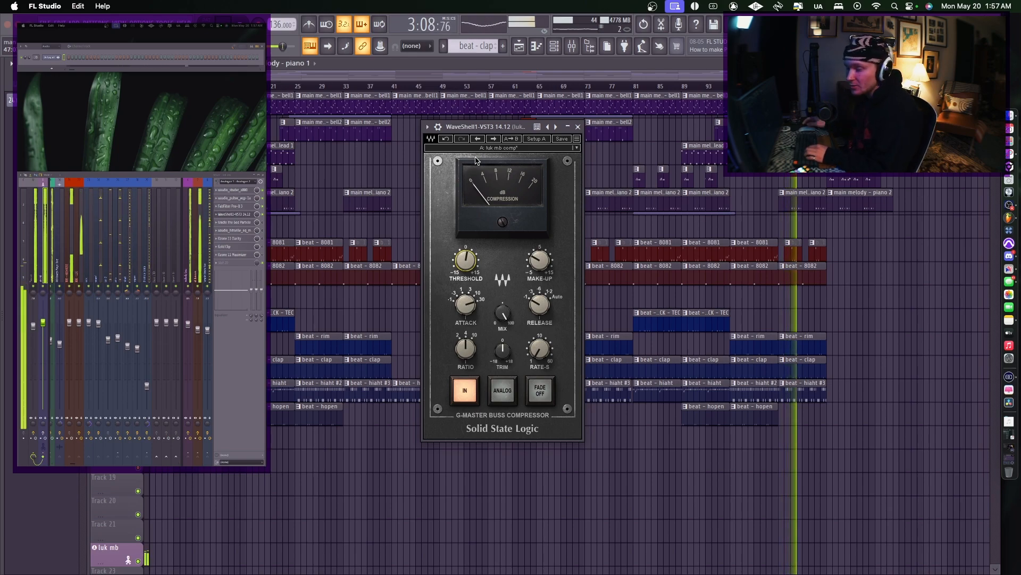
left_click(579, 127)
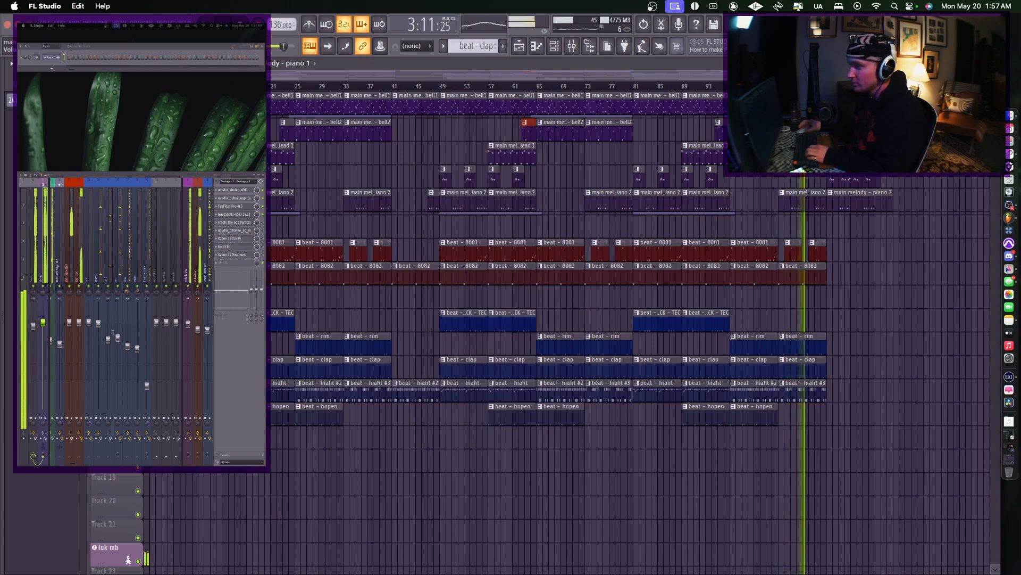
left_click(246, 198)
key("Escape")
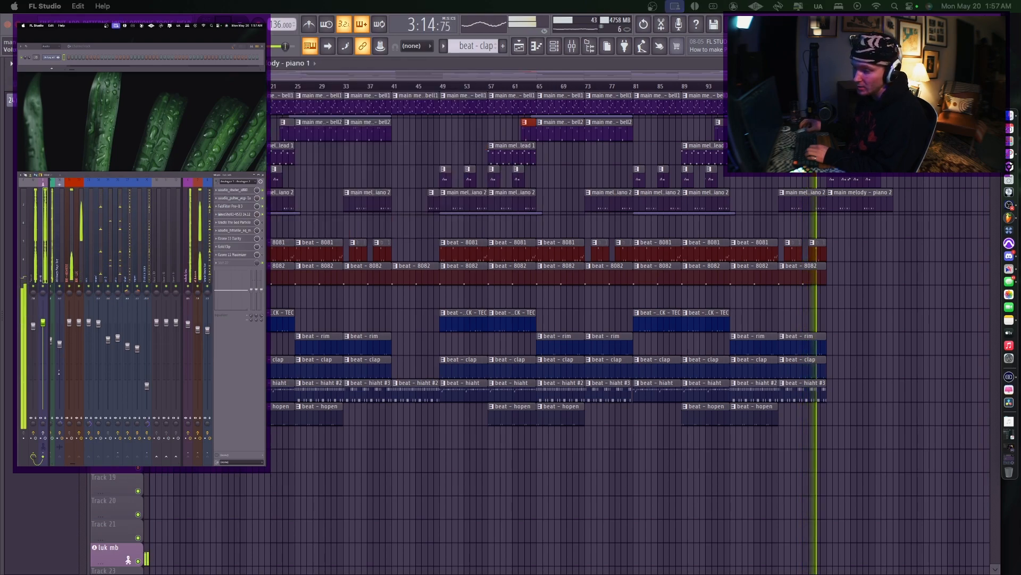
left_click(246, 190)
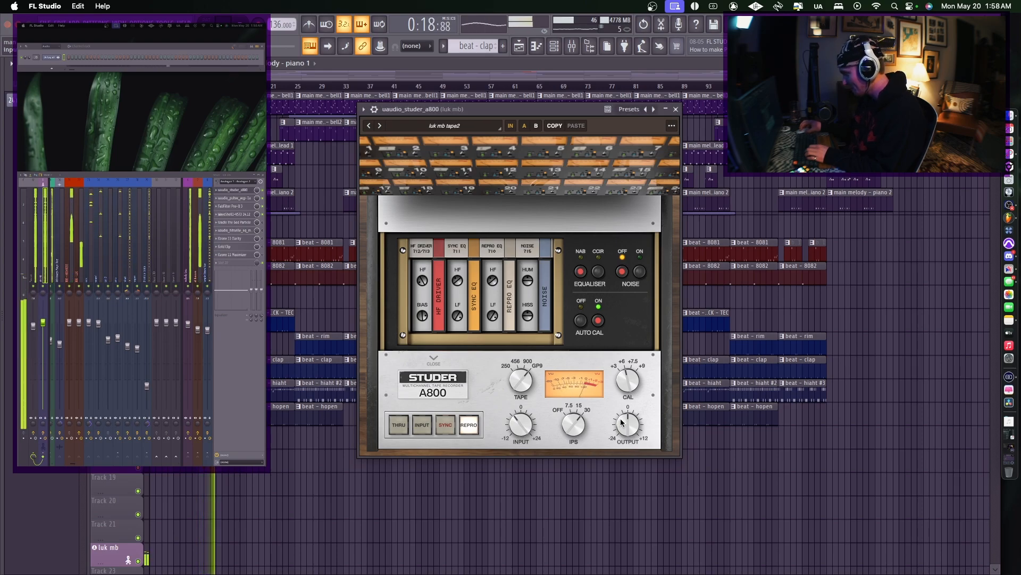
left_click(676, 109)
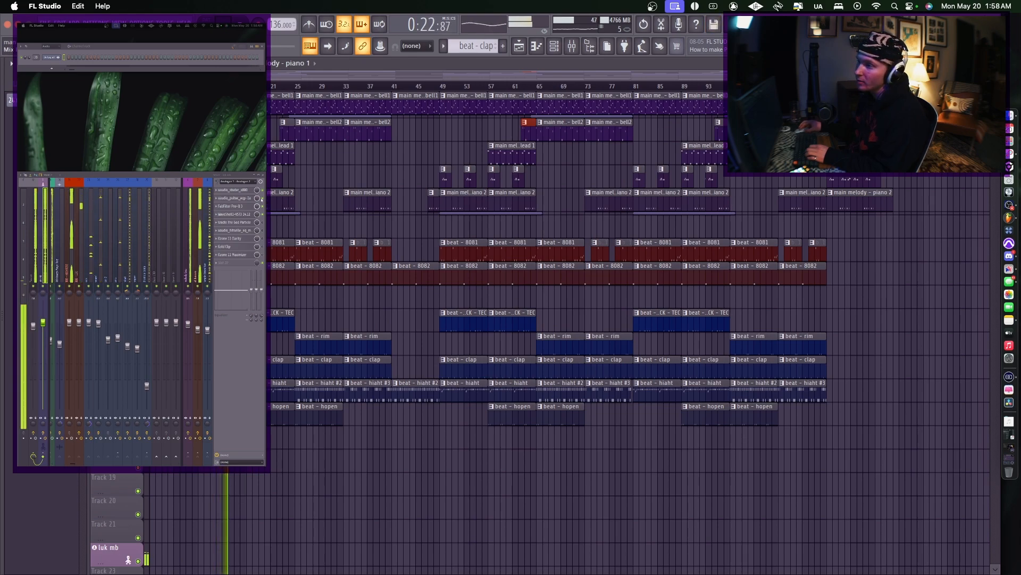
Adjust the Pultec EQ's high-frequency selector and the SSL G-Master Buss Compressor's threshold on the luk mb track
left_click(263, 200)
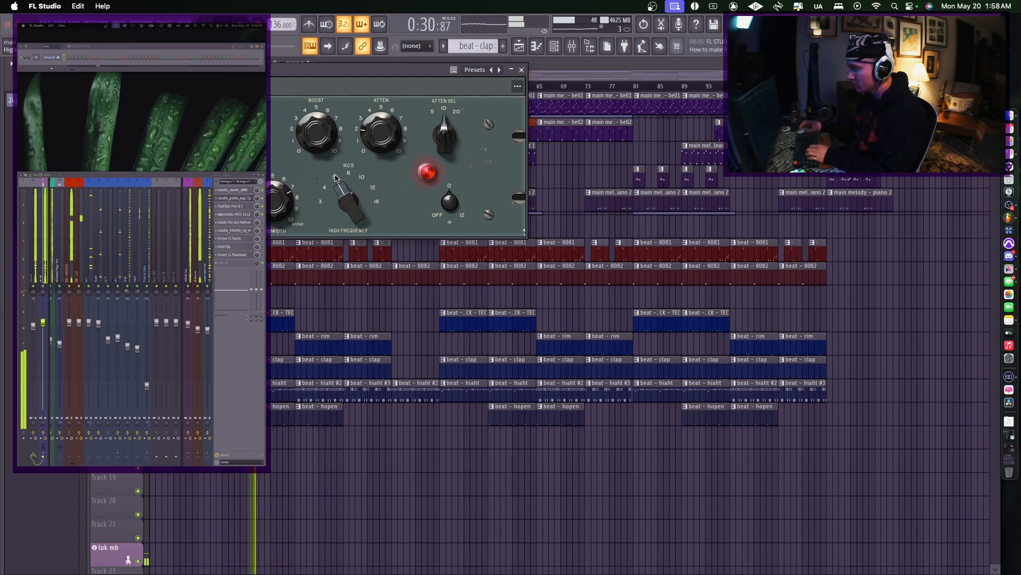
left_click(521, 71)
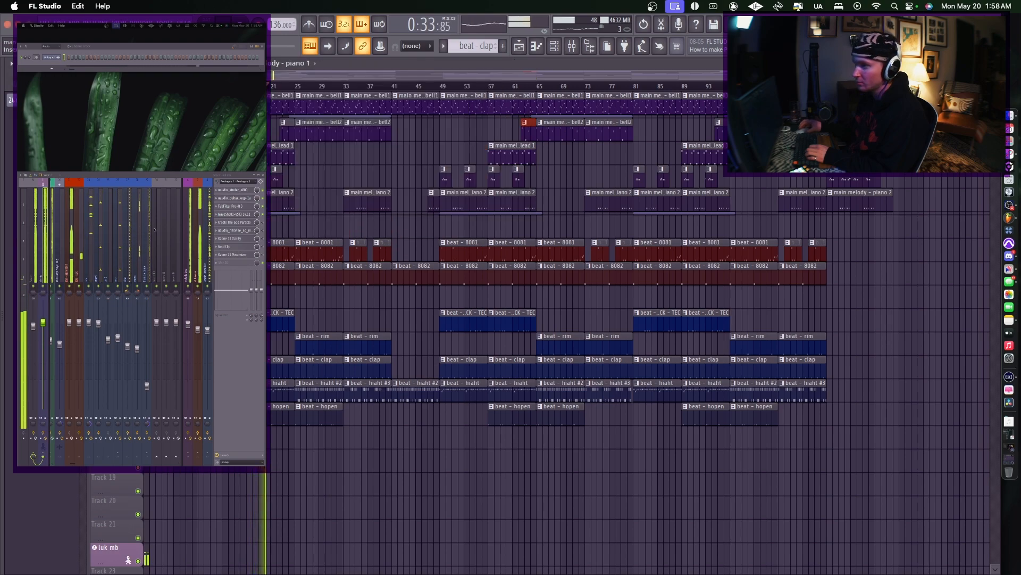
left_click(252, 215)
left_click_drag(466, 266, 466, 261)
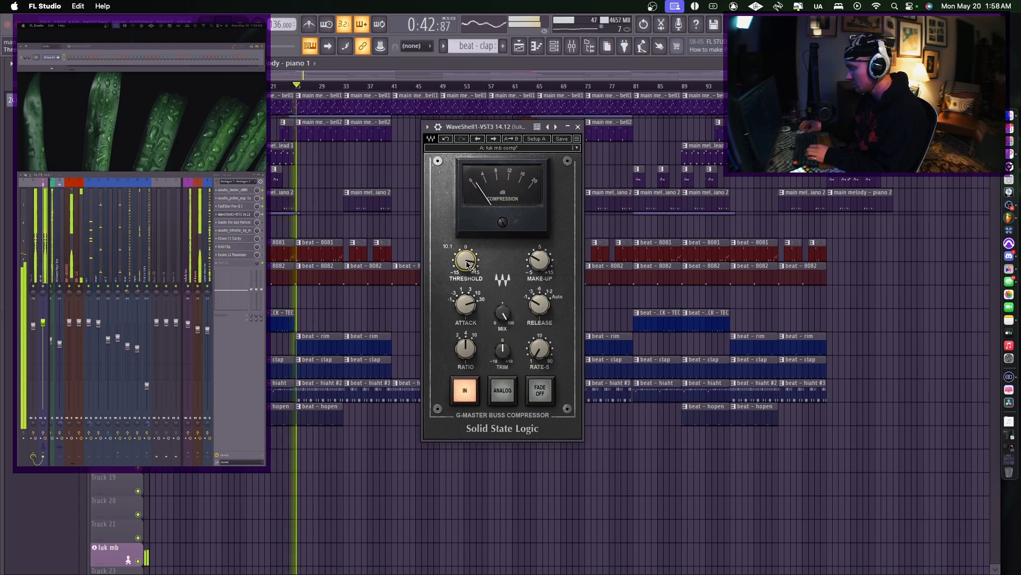
left_click(577, 127)
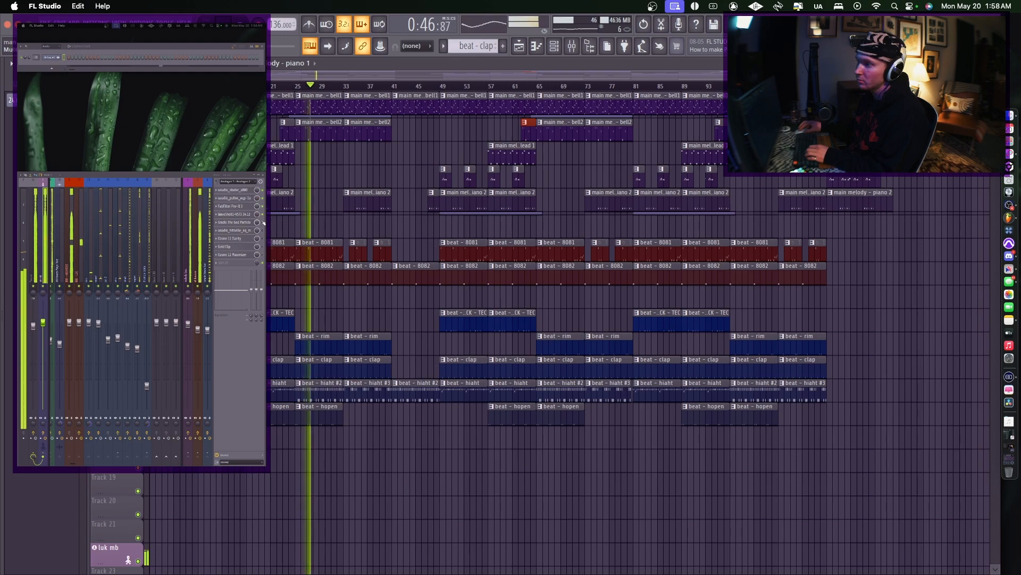
In The God Particle on the luk mb track, switch off the EQ, audition the limiter and set the output to -2.1 dB
left_click(234, 223)
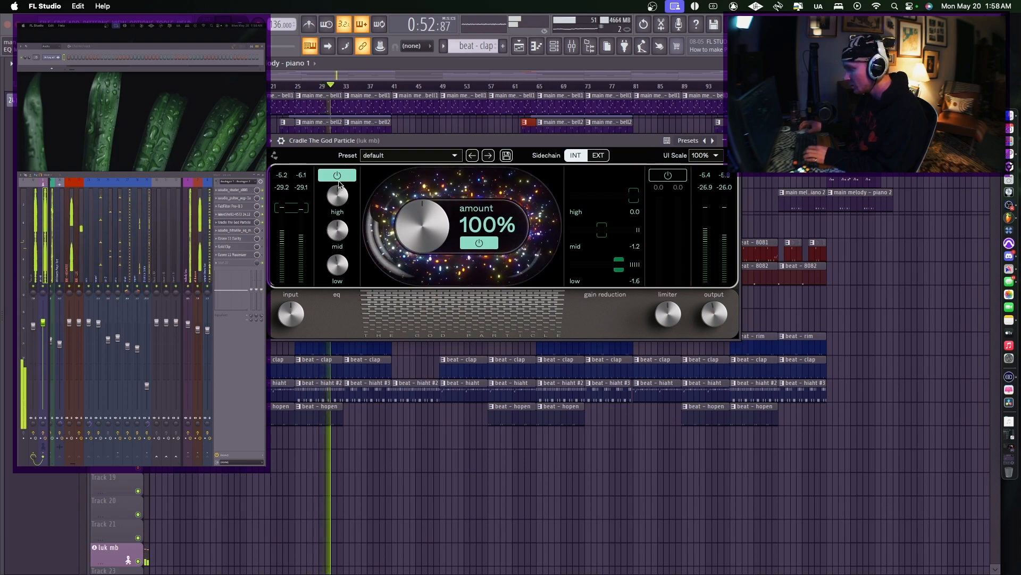
left_click(338, 177)
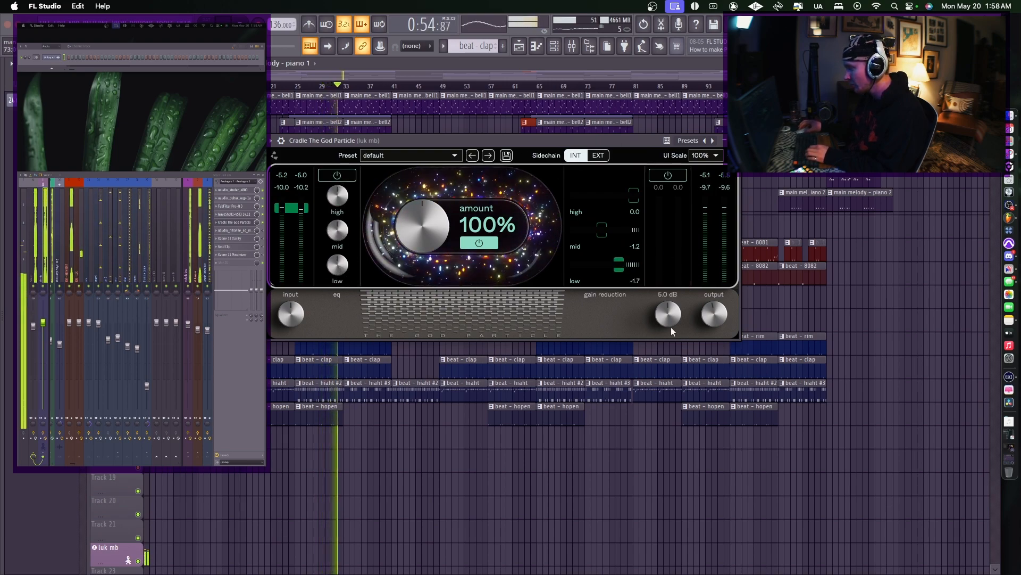
left_click_drag(395, 210, 401, 225)
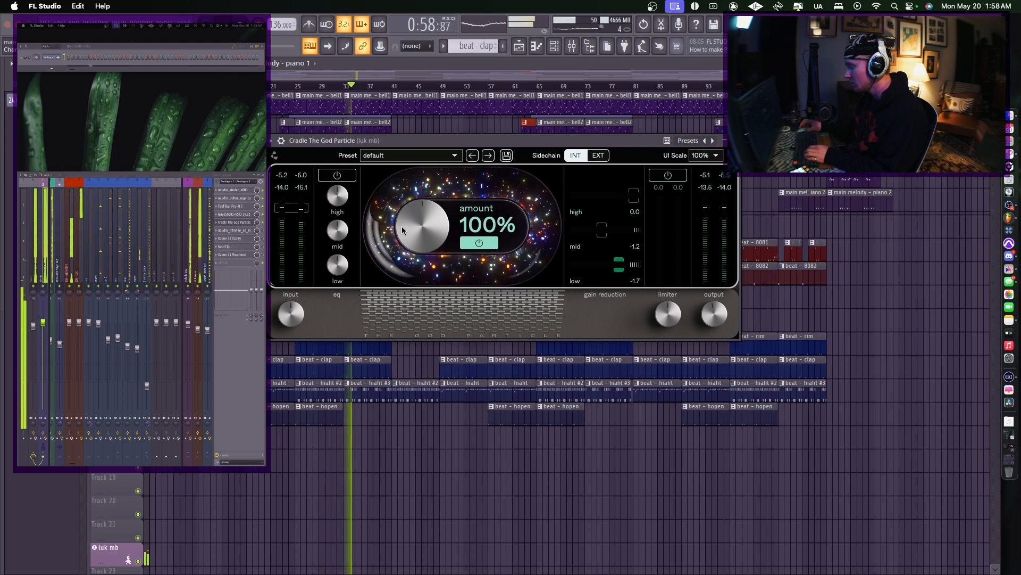
left_click(665, 177)
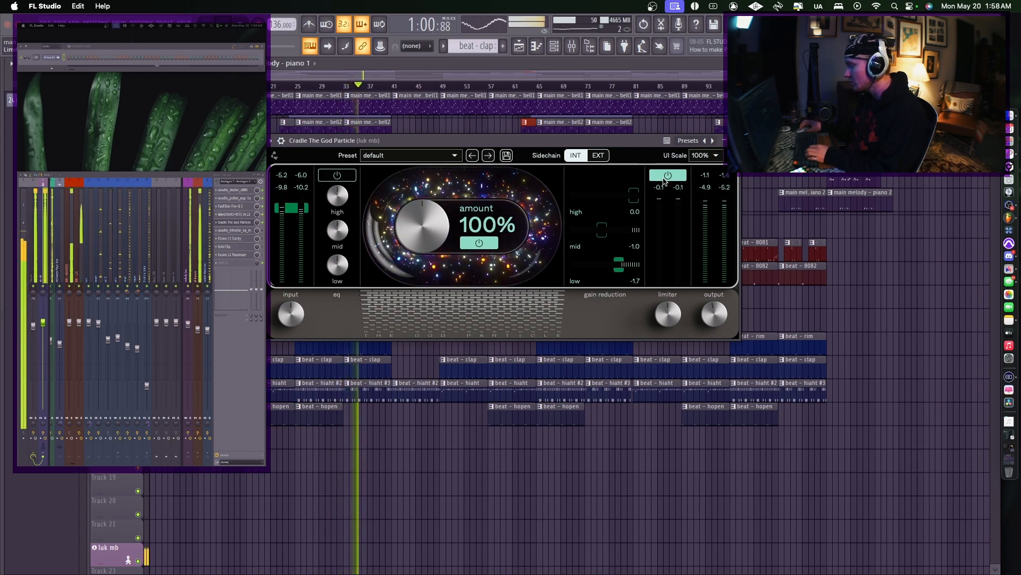
left_click(666, 177)
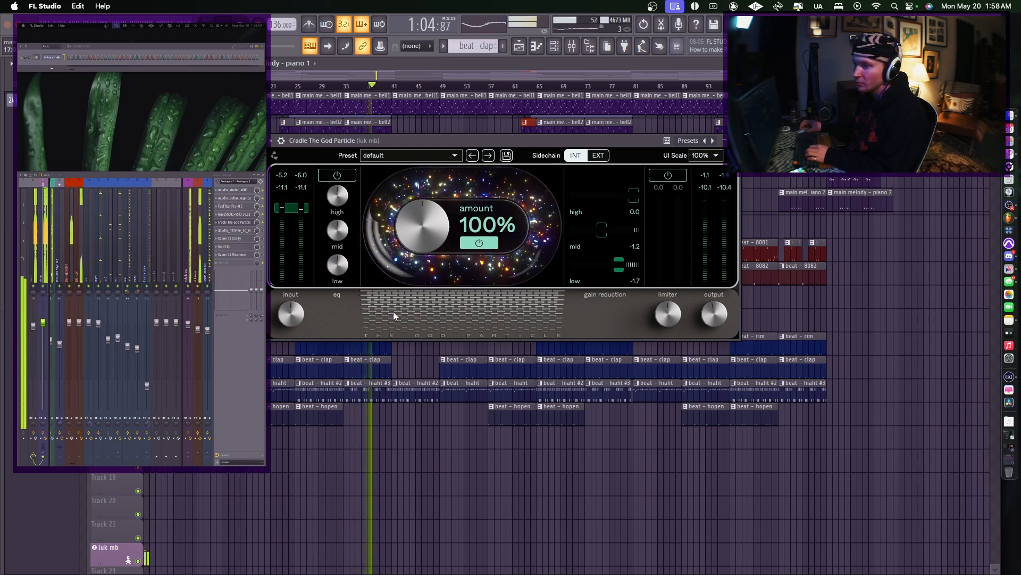
left_click_drag(709, 315, 698, 321)
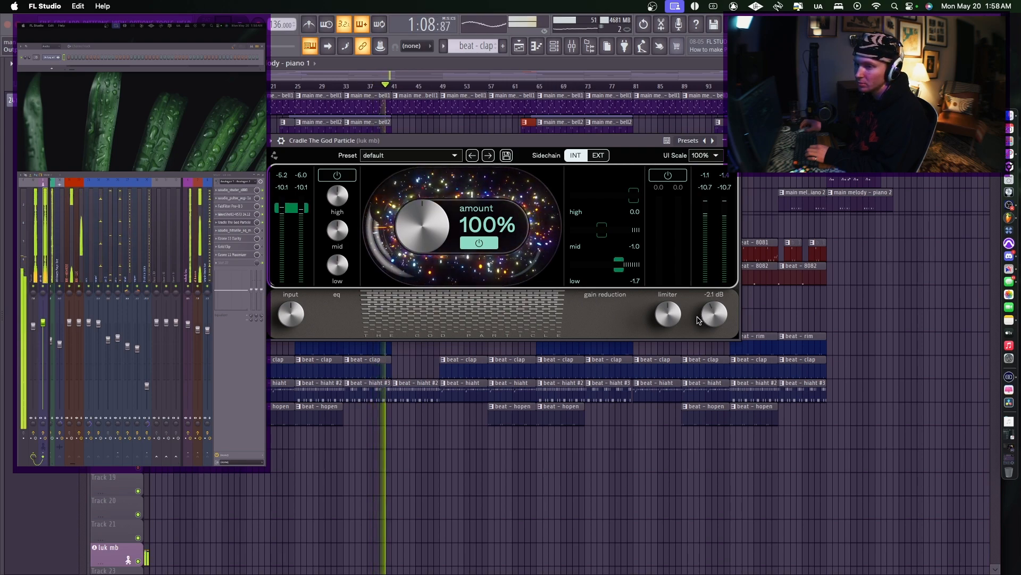
left_click(734, 140)
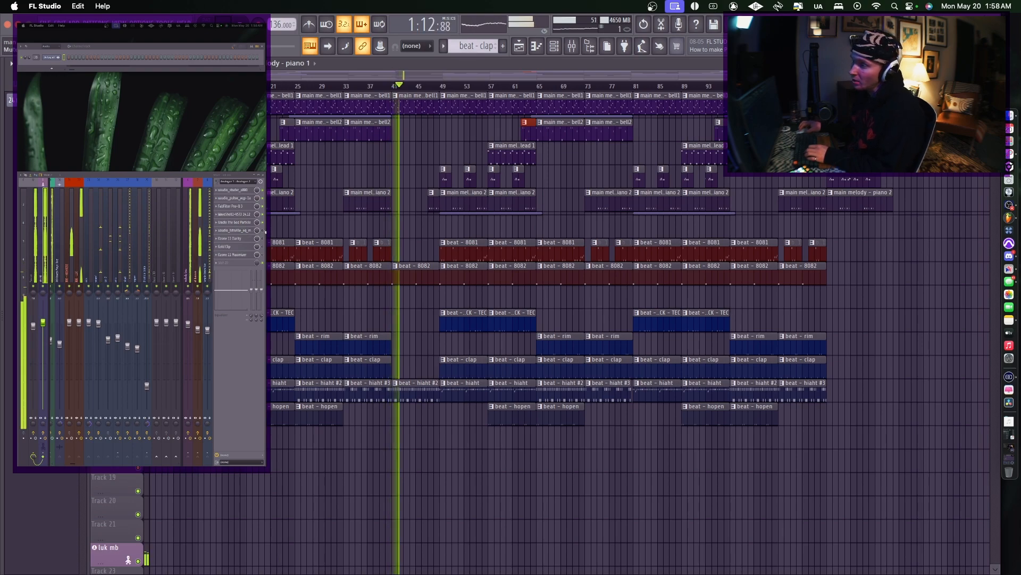
Raise the 2000 Hz band slightly for both mid and side in the Hitsville mastering EQ, using Tonal Balance Control as reference
left_click(252, 230)
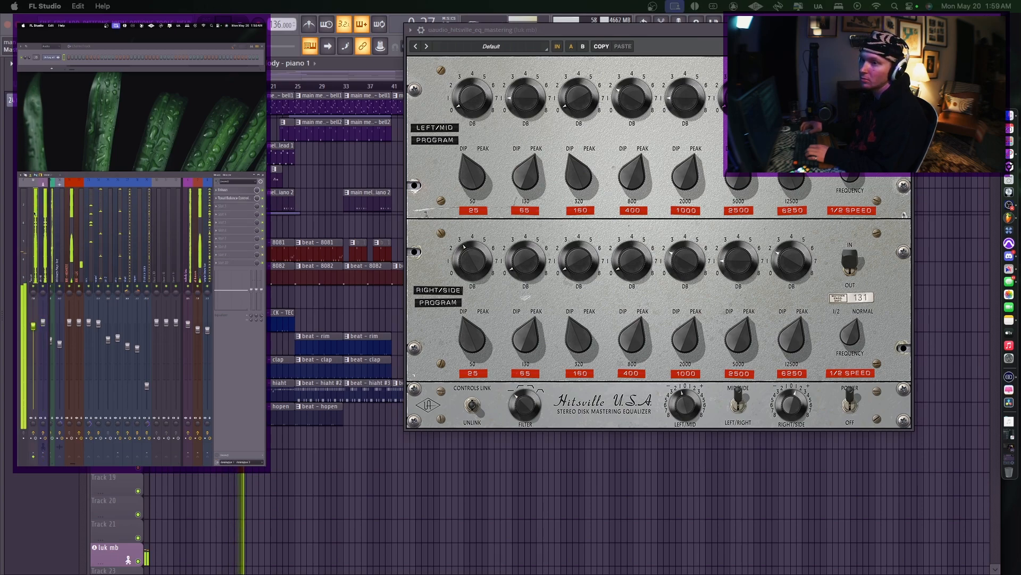
left_click(238, 198)
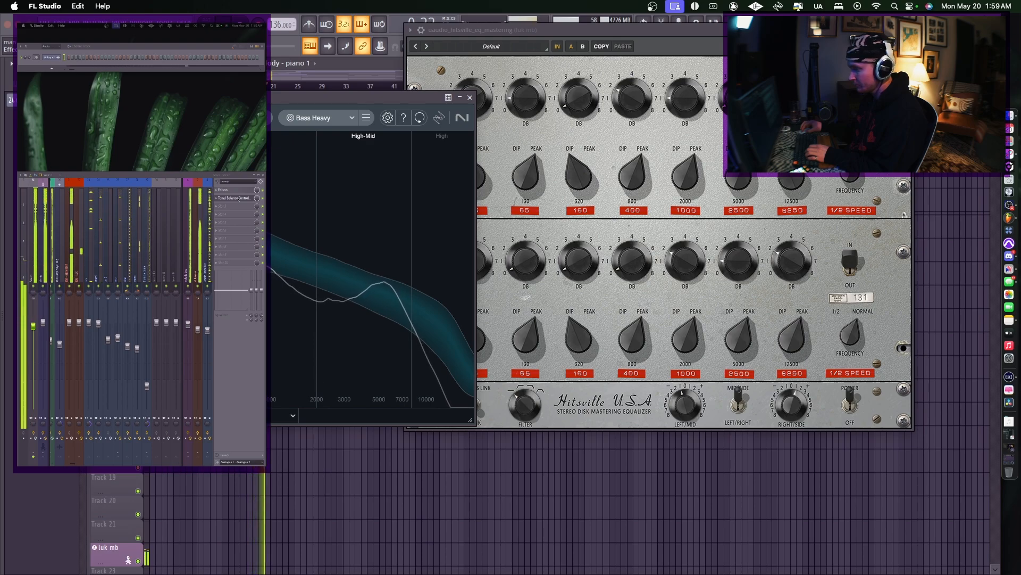
left_click(239, 198)
left_click_drag(692, 113, 692, 107)
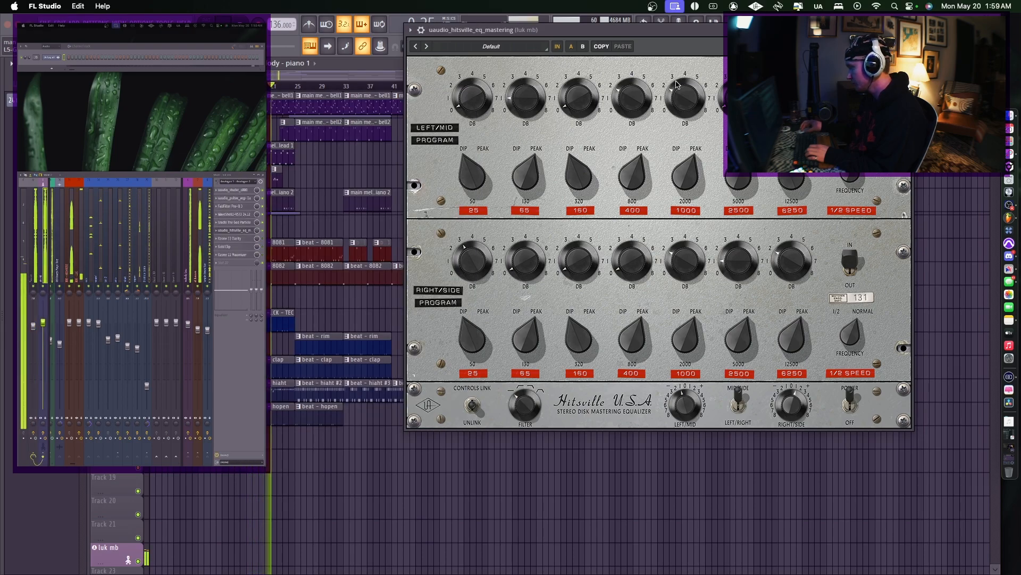
left_click_drag(688, 277, 688, 271)
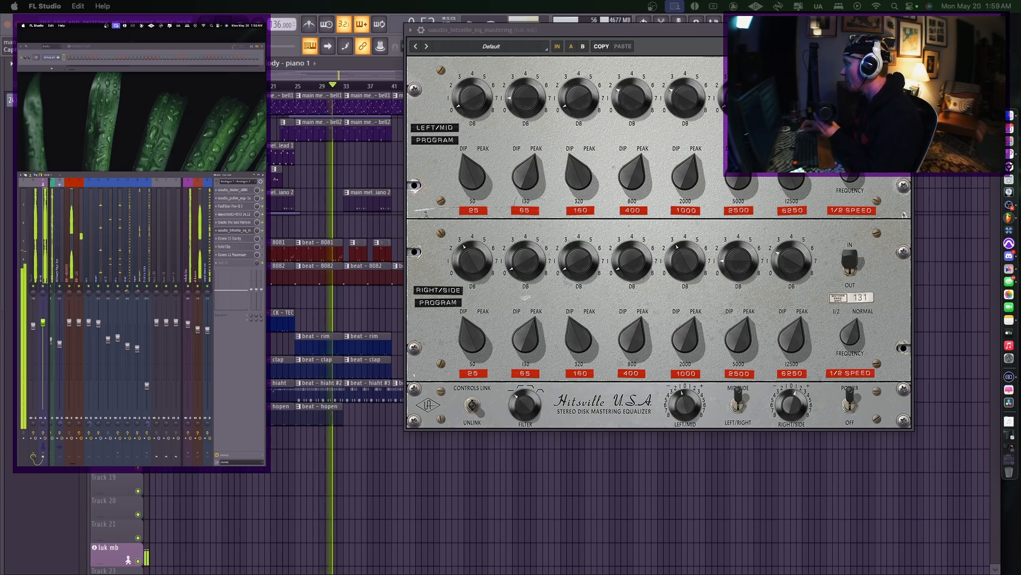
left_click(906, 30)
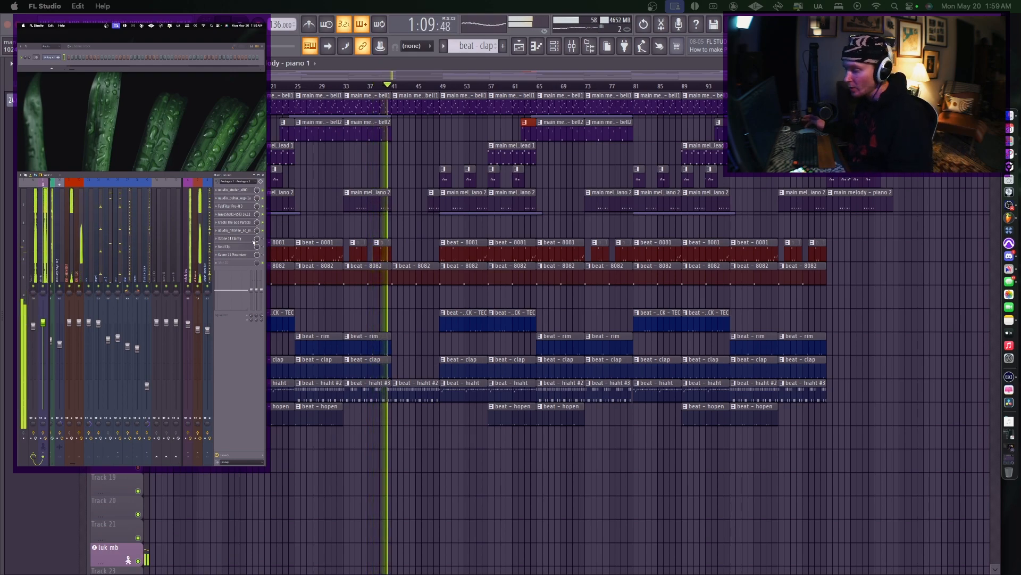
Recheck the Hitsville mastering EQ and inspect Ozone 11 Clarity's curve and peak levels on the luk mb track
left_click(248, 230)
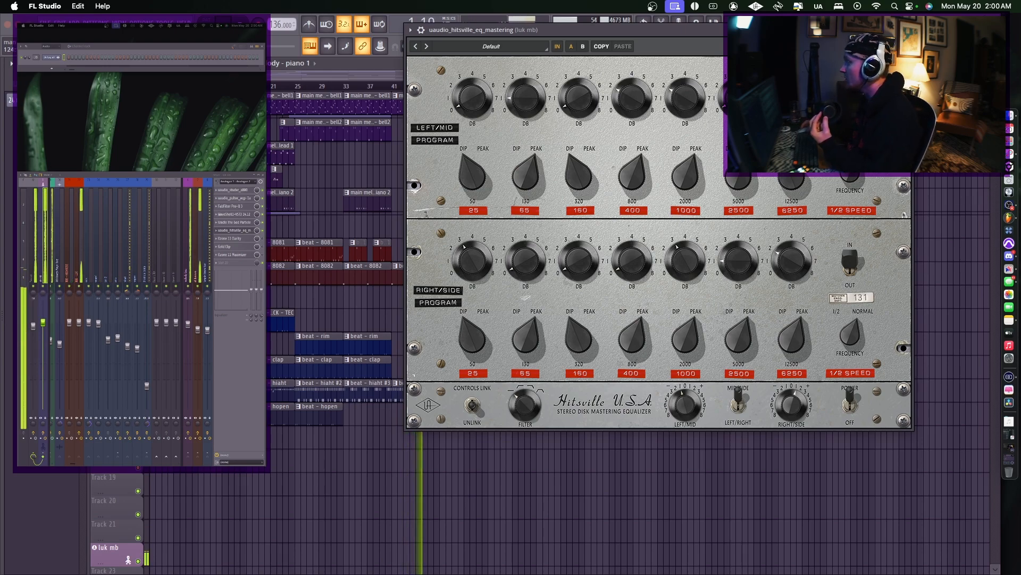
left_click(908, 30)
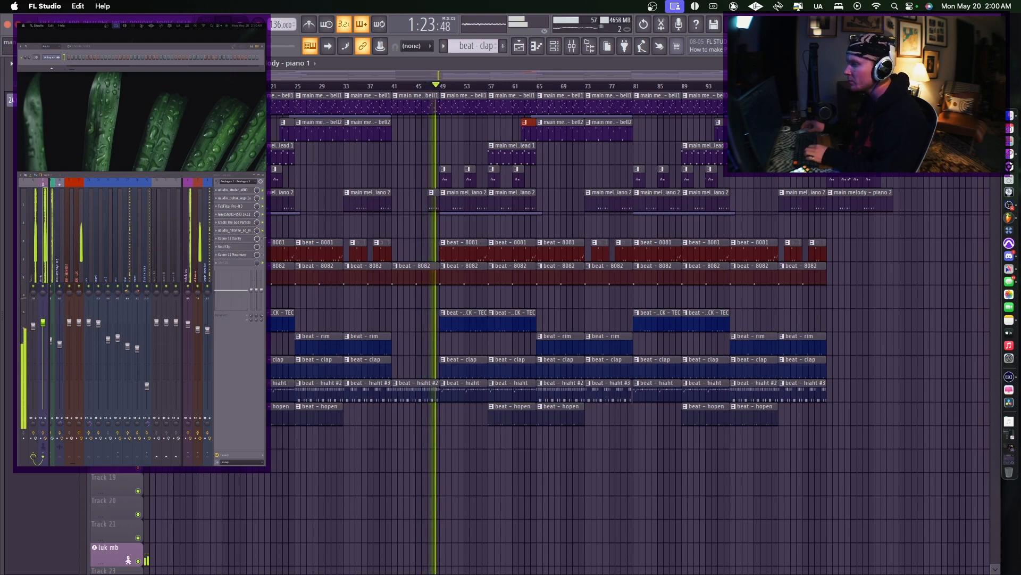
left_click(234, 238)
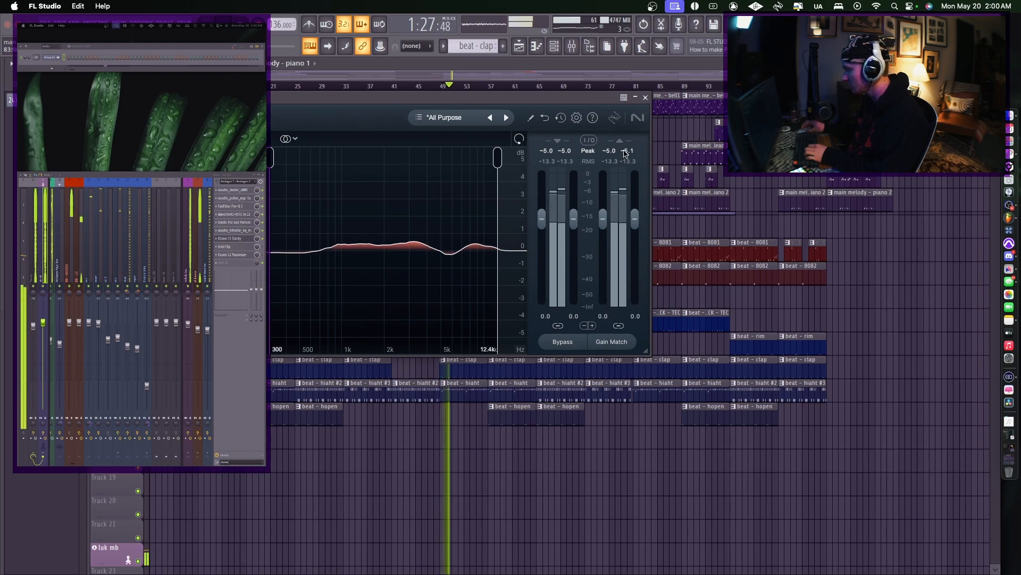
left_click(646, 98)
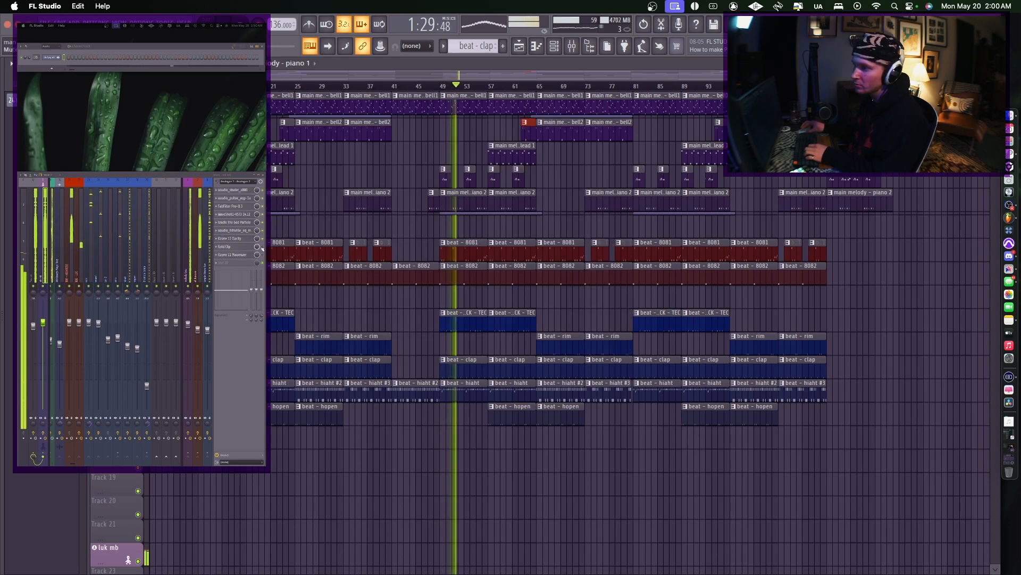
Inspect Gold Clip and the Ozone 11 Maximizer on the luk mb track, including the Maximizer's dither settings and peak levels
left_click(252, 246)
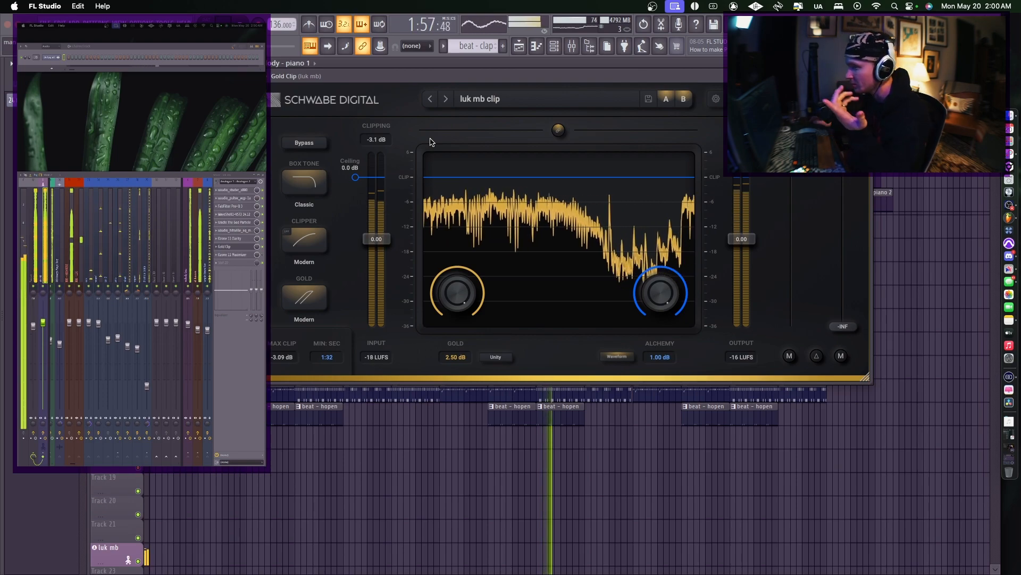
left_click(234, 255)
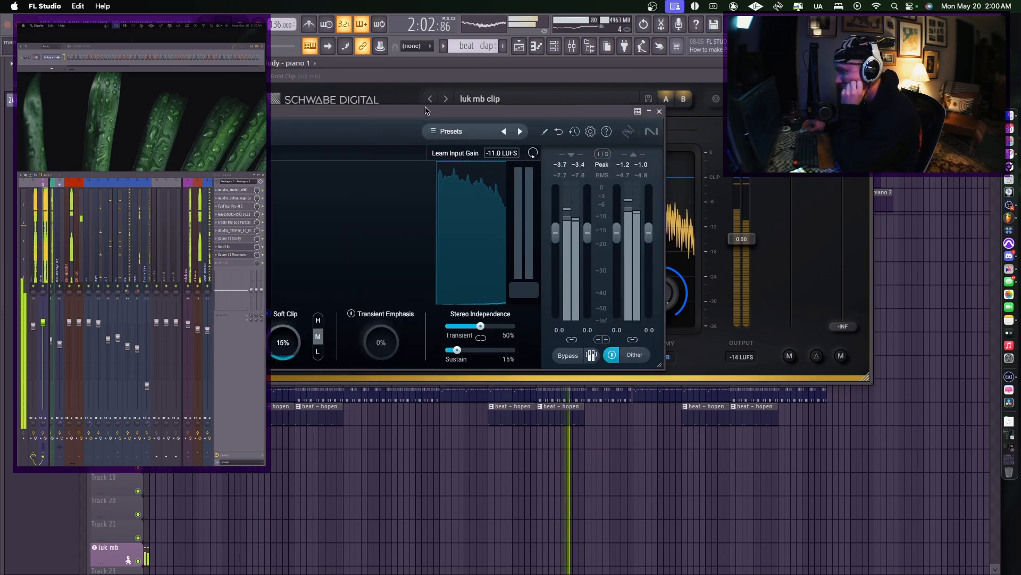
left_click_drag(426, 110, 479, 115)
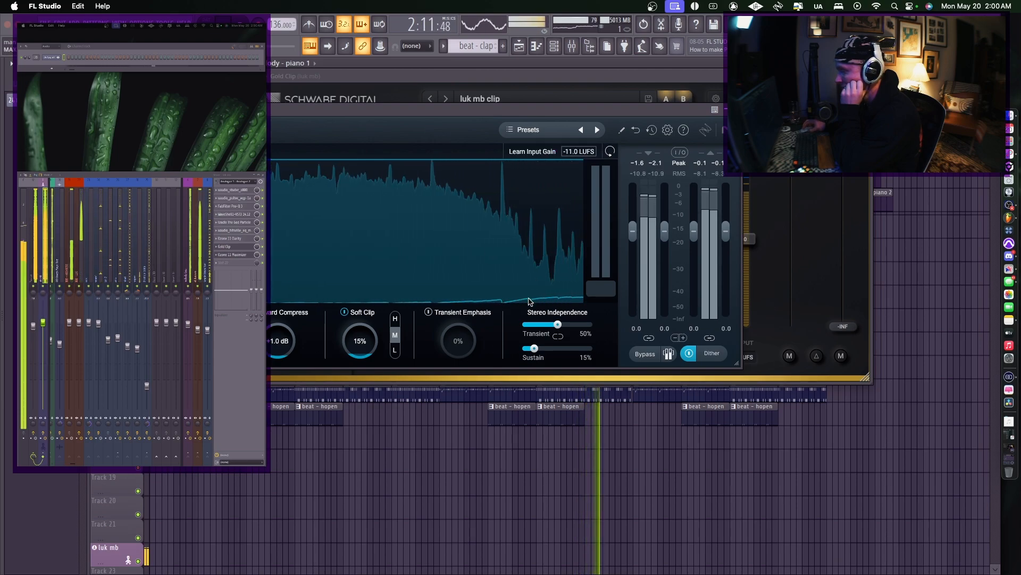
left_click(715, 355)
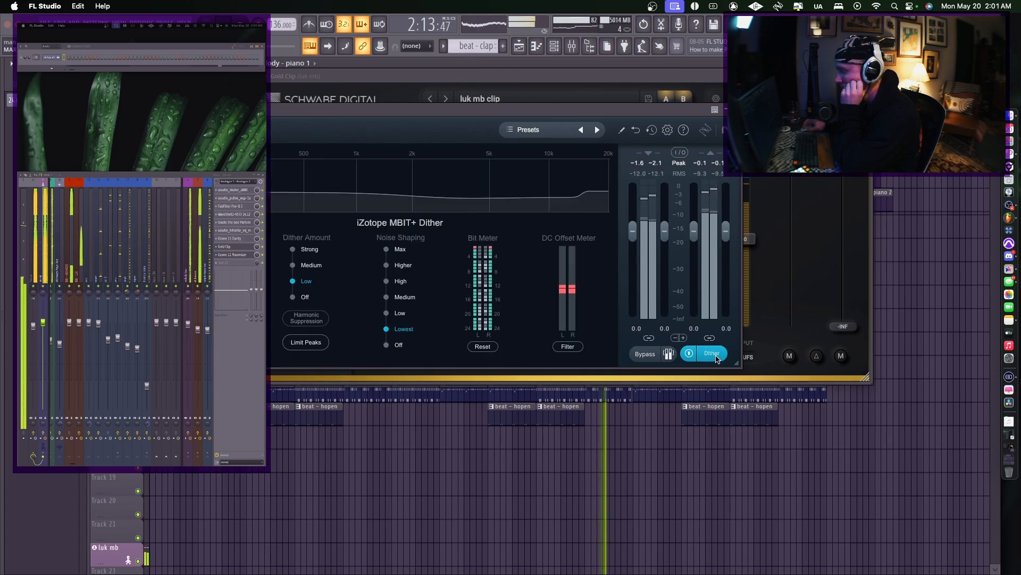
left_click(716, 356)
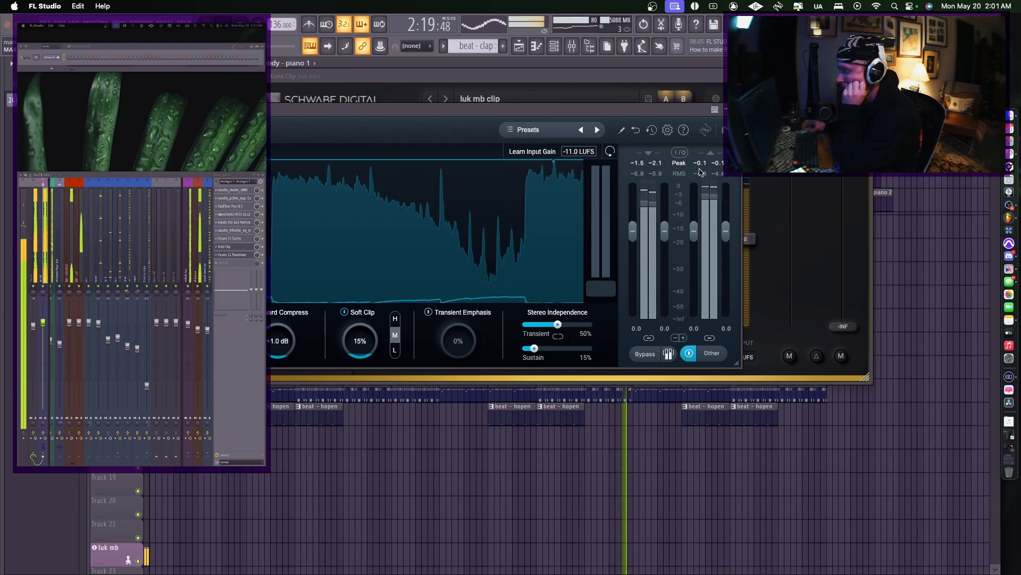
left_click(866, 76)
left_click(735, 110)
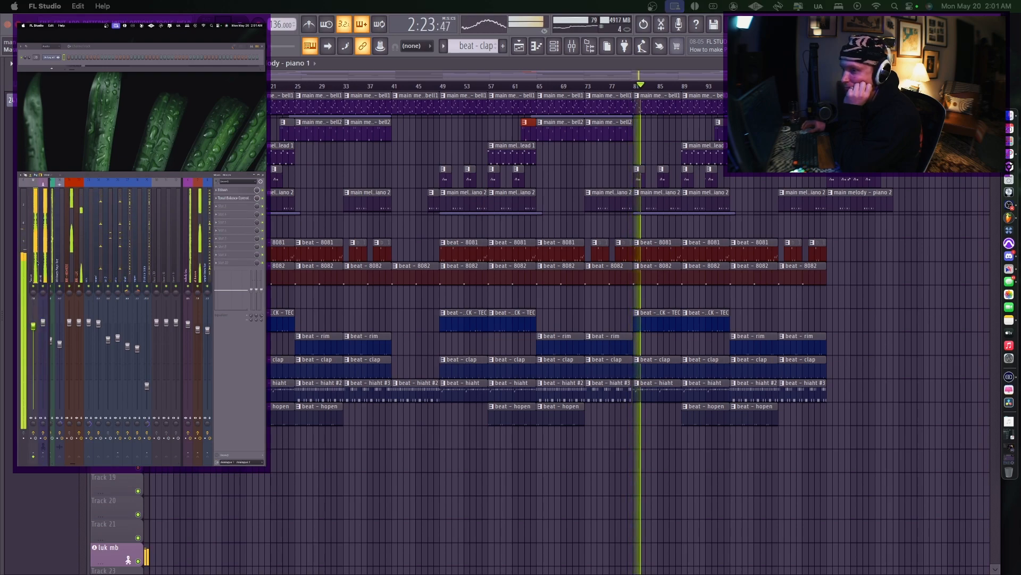
Review the arrangement during playback, examining the melody clips in the ending and the 808 and drum tracks across the song
scroll(573, 188, "right", 2)
scroll(570, 180, "left", 2)
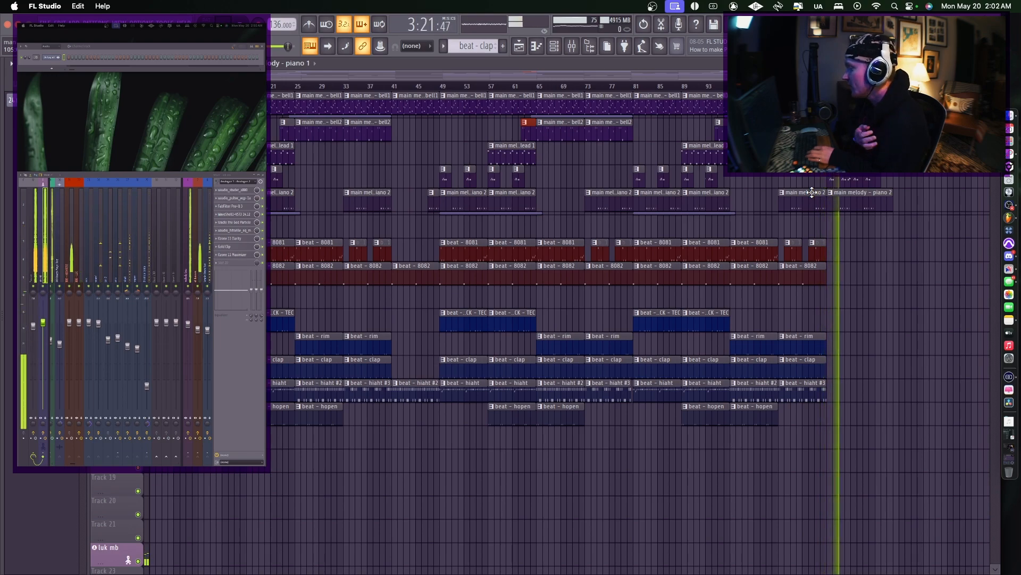
scroll(883, 193, "up", 3)
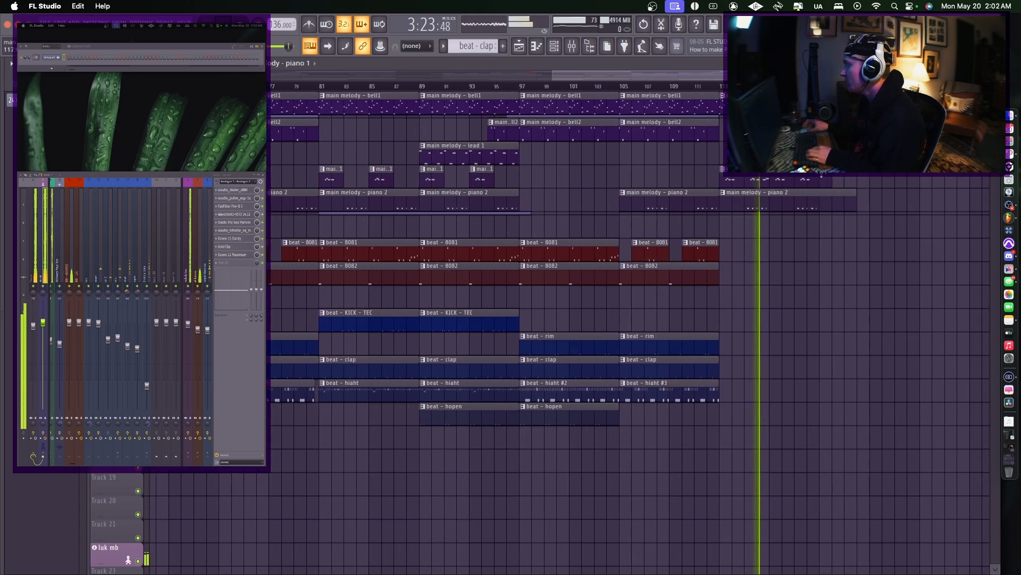
scroll(473, 187, "up", 3)
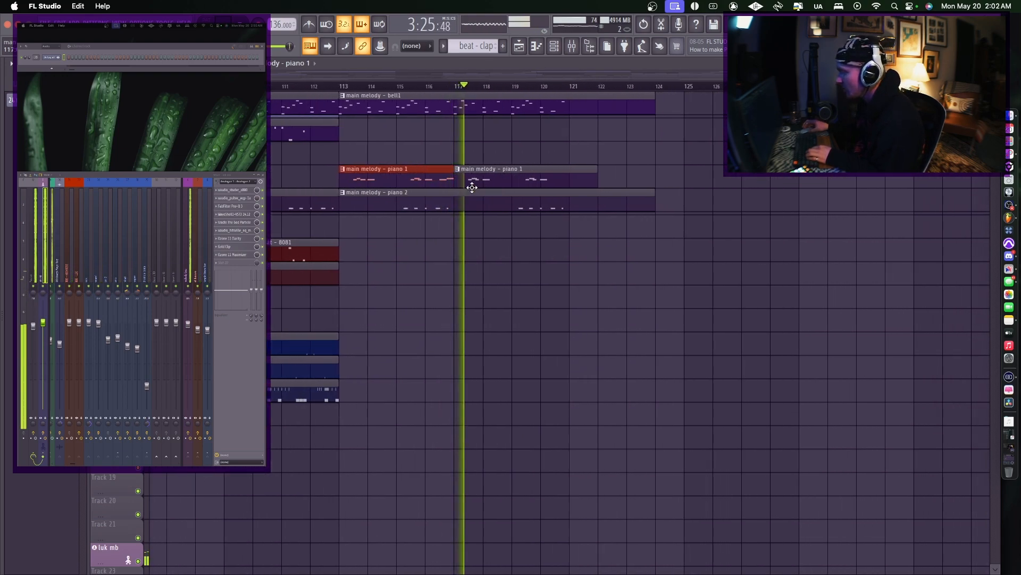
scroll(630, 180, "down", 5)
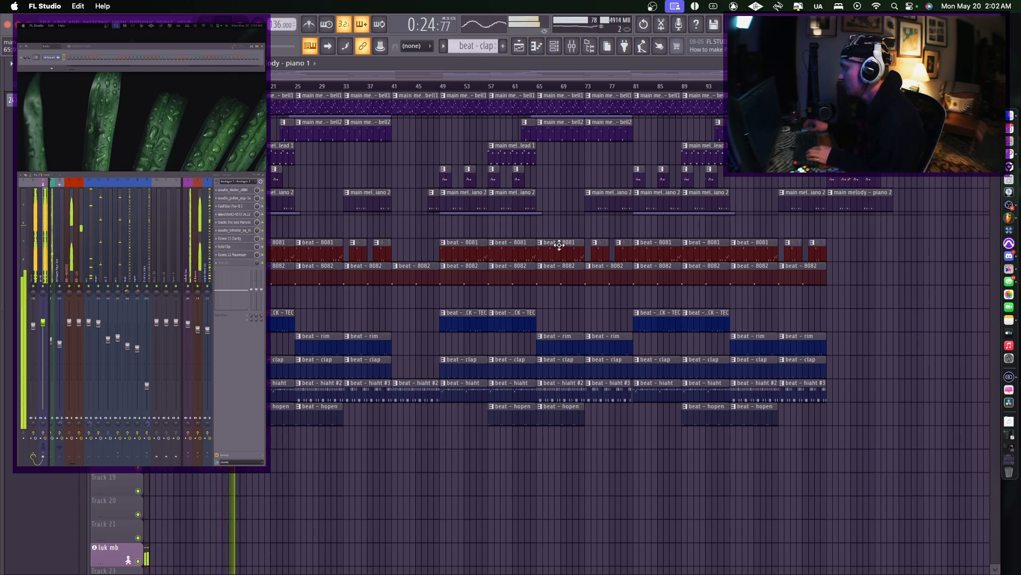
scroll(540, 333, "down", 10)
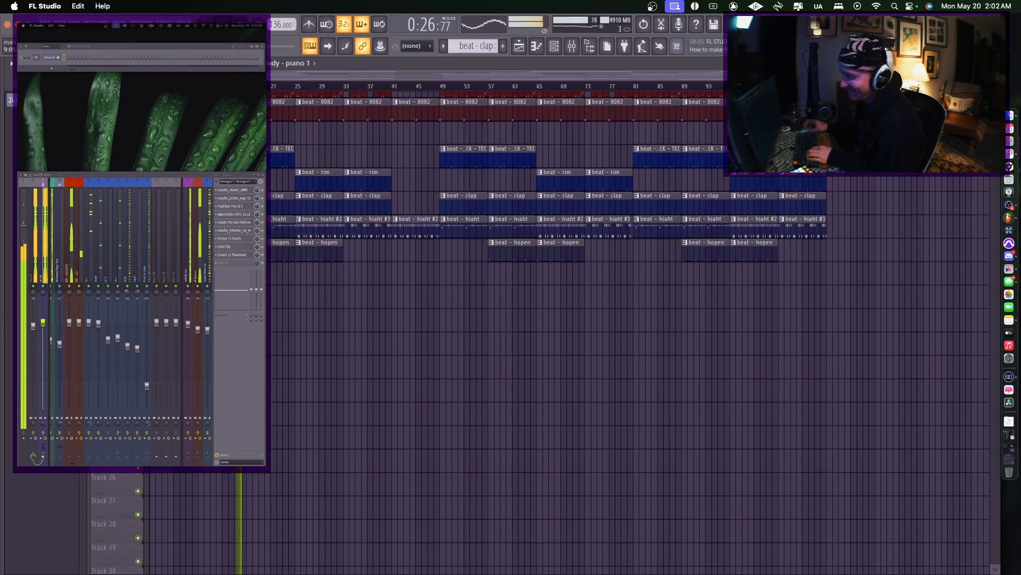
scroll(127, 559, "up", 10)
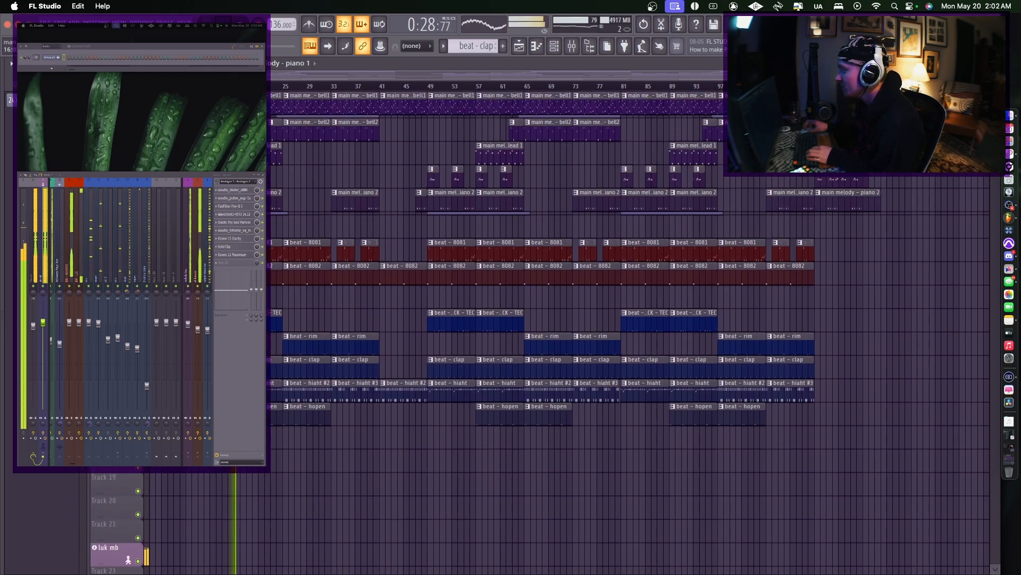